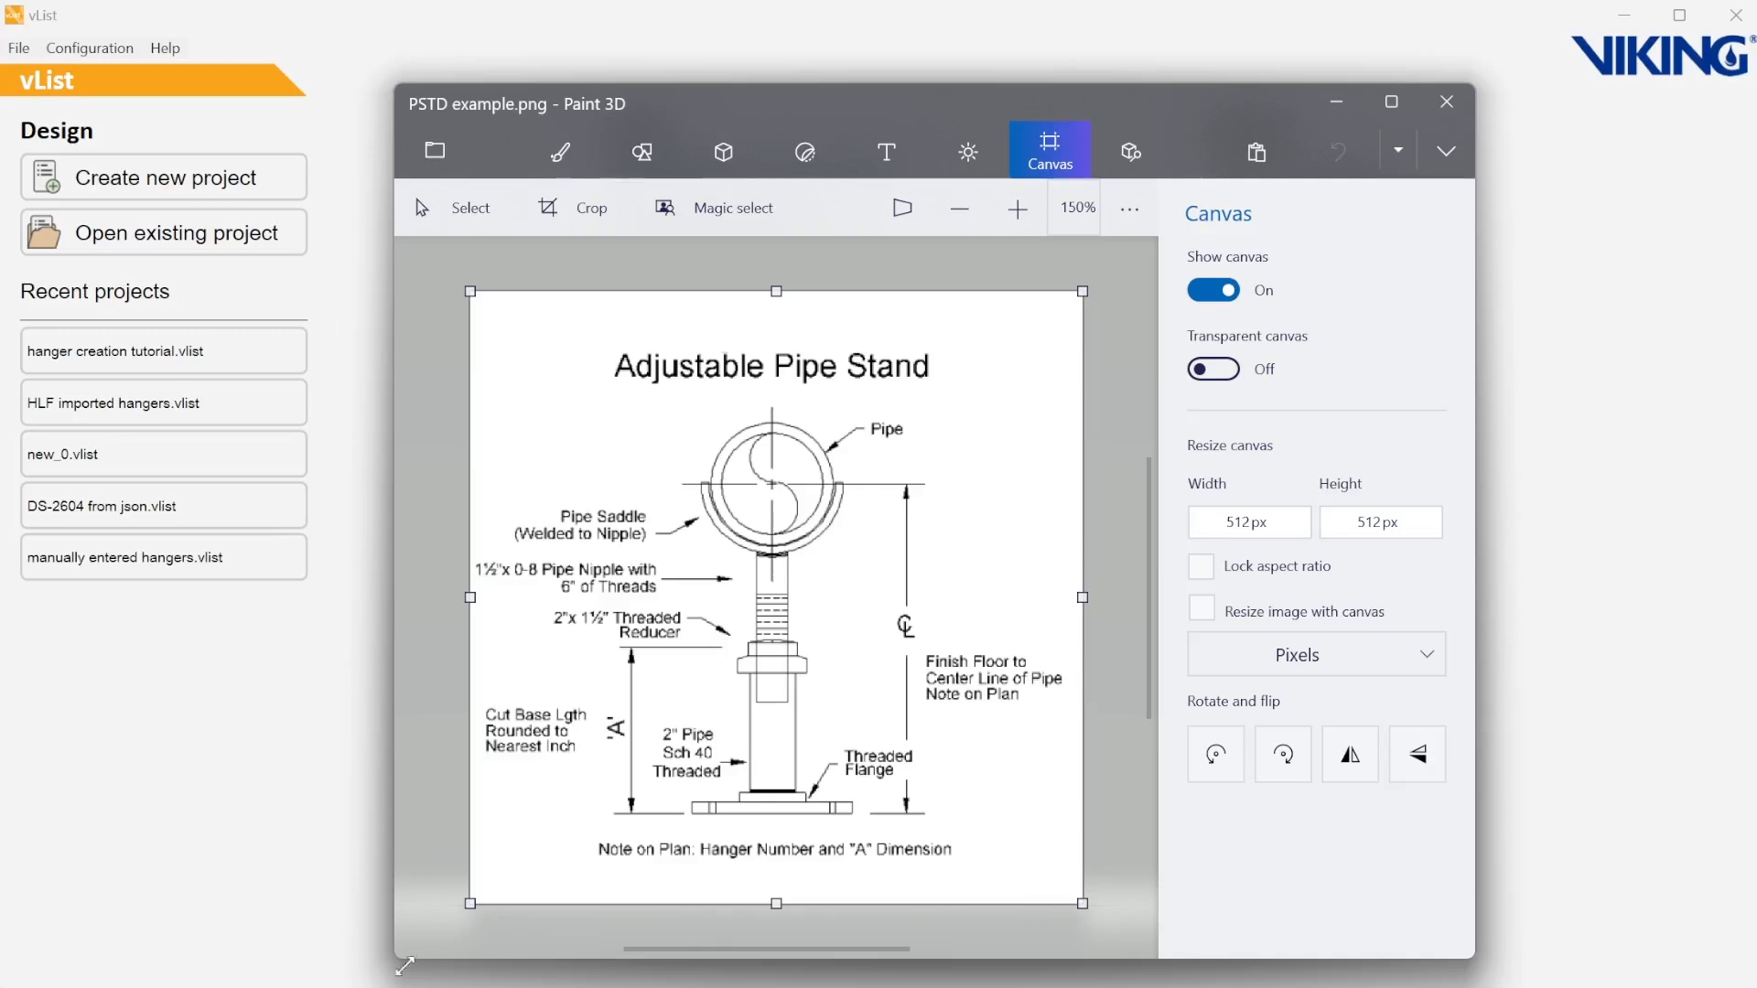
Step: Open the recent project hanger creation tutorial.vlist and expand the Hanger Kits category in an enlarged Parts Manager
click(117, 625)
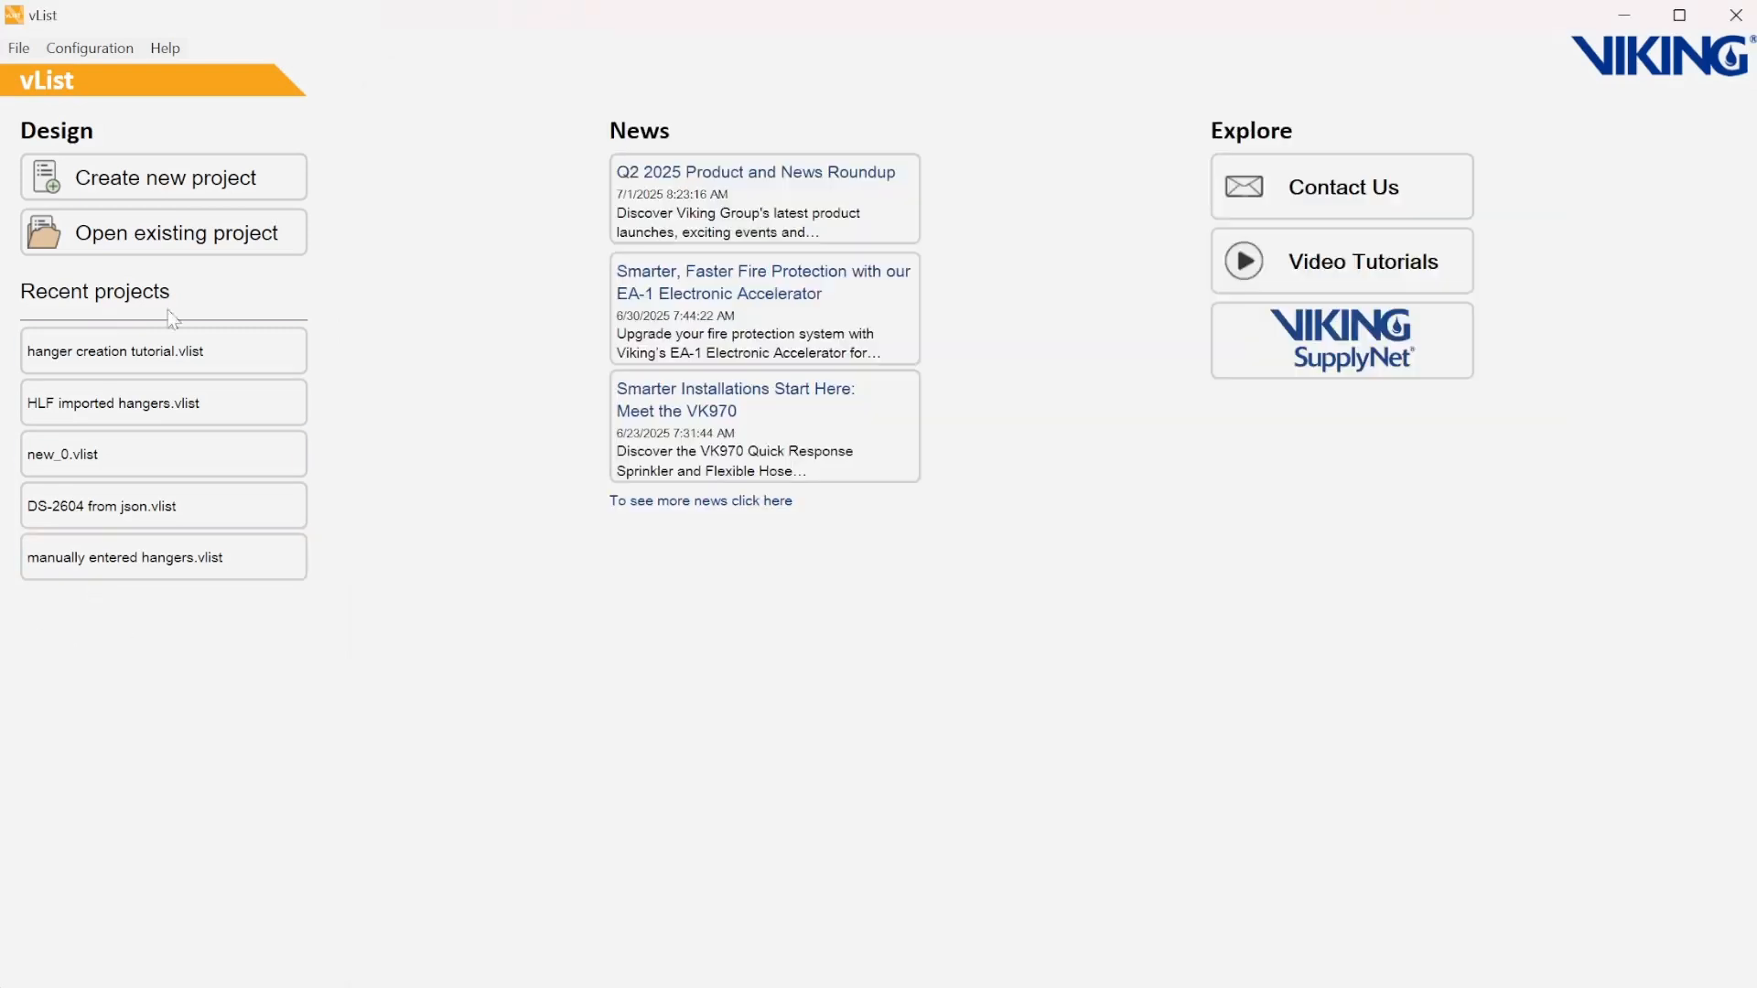
click(203, 350)
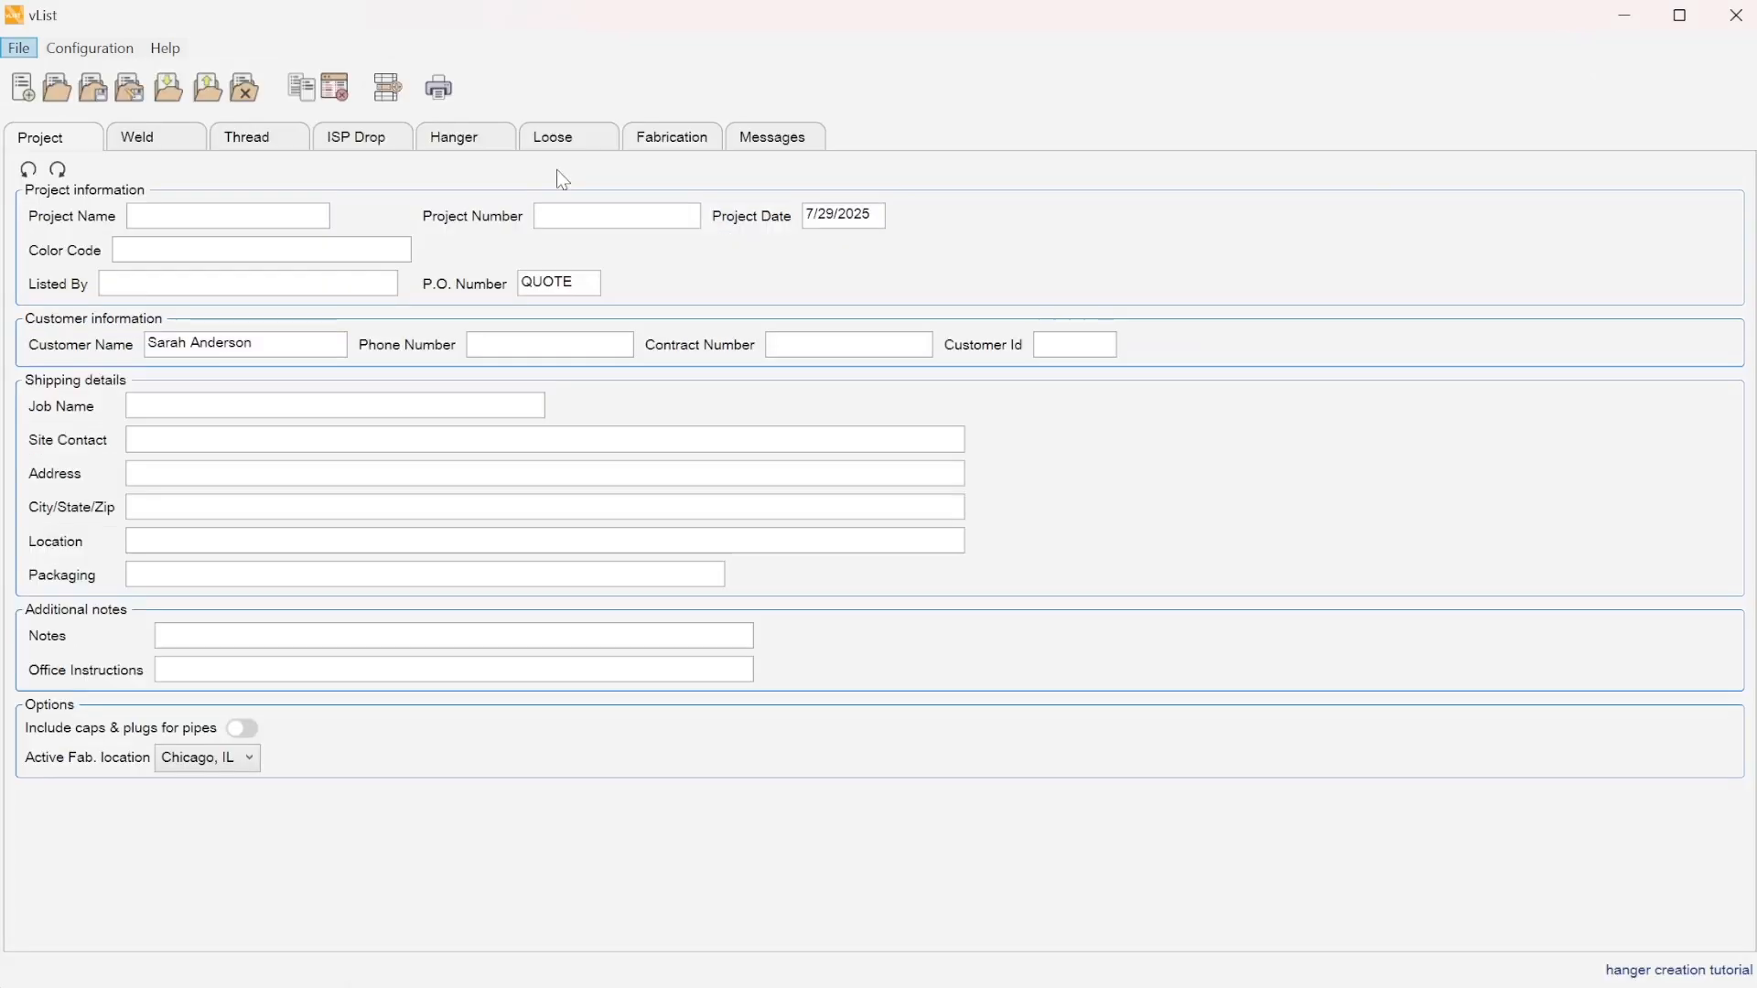
click(387, 88)
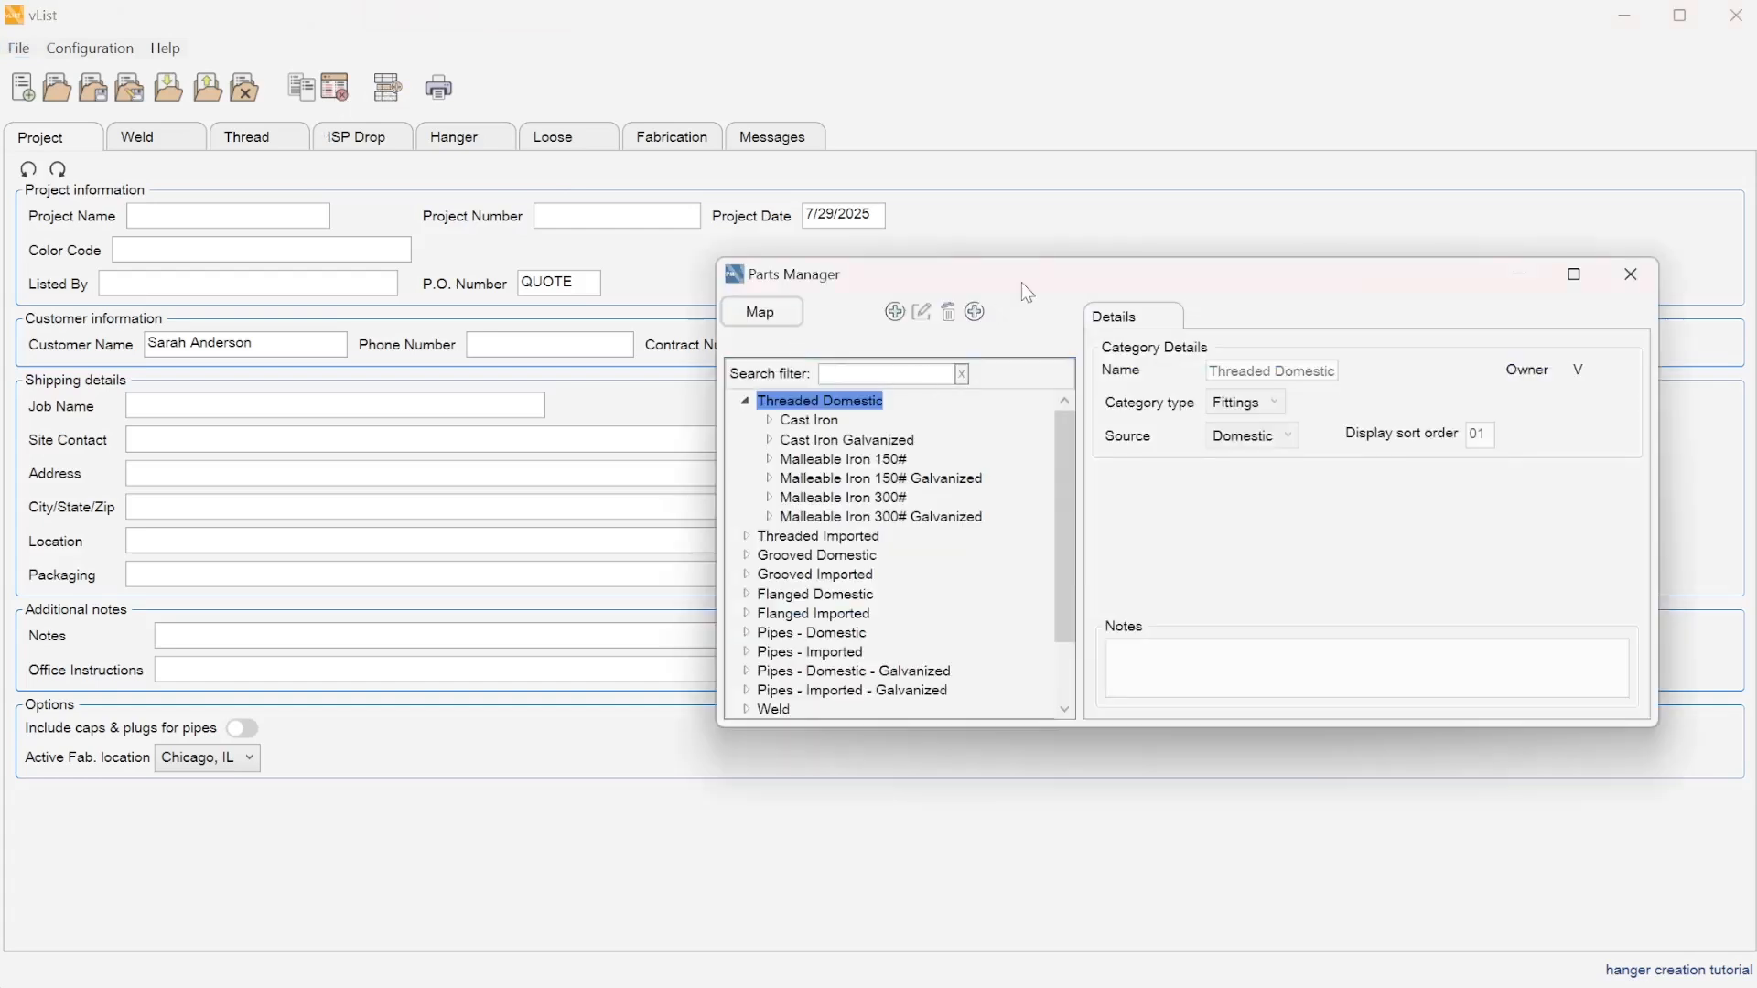
drag(1022, 282, 637, 100)
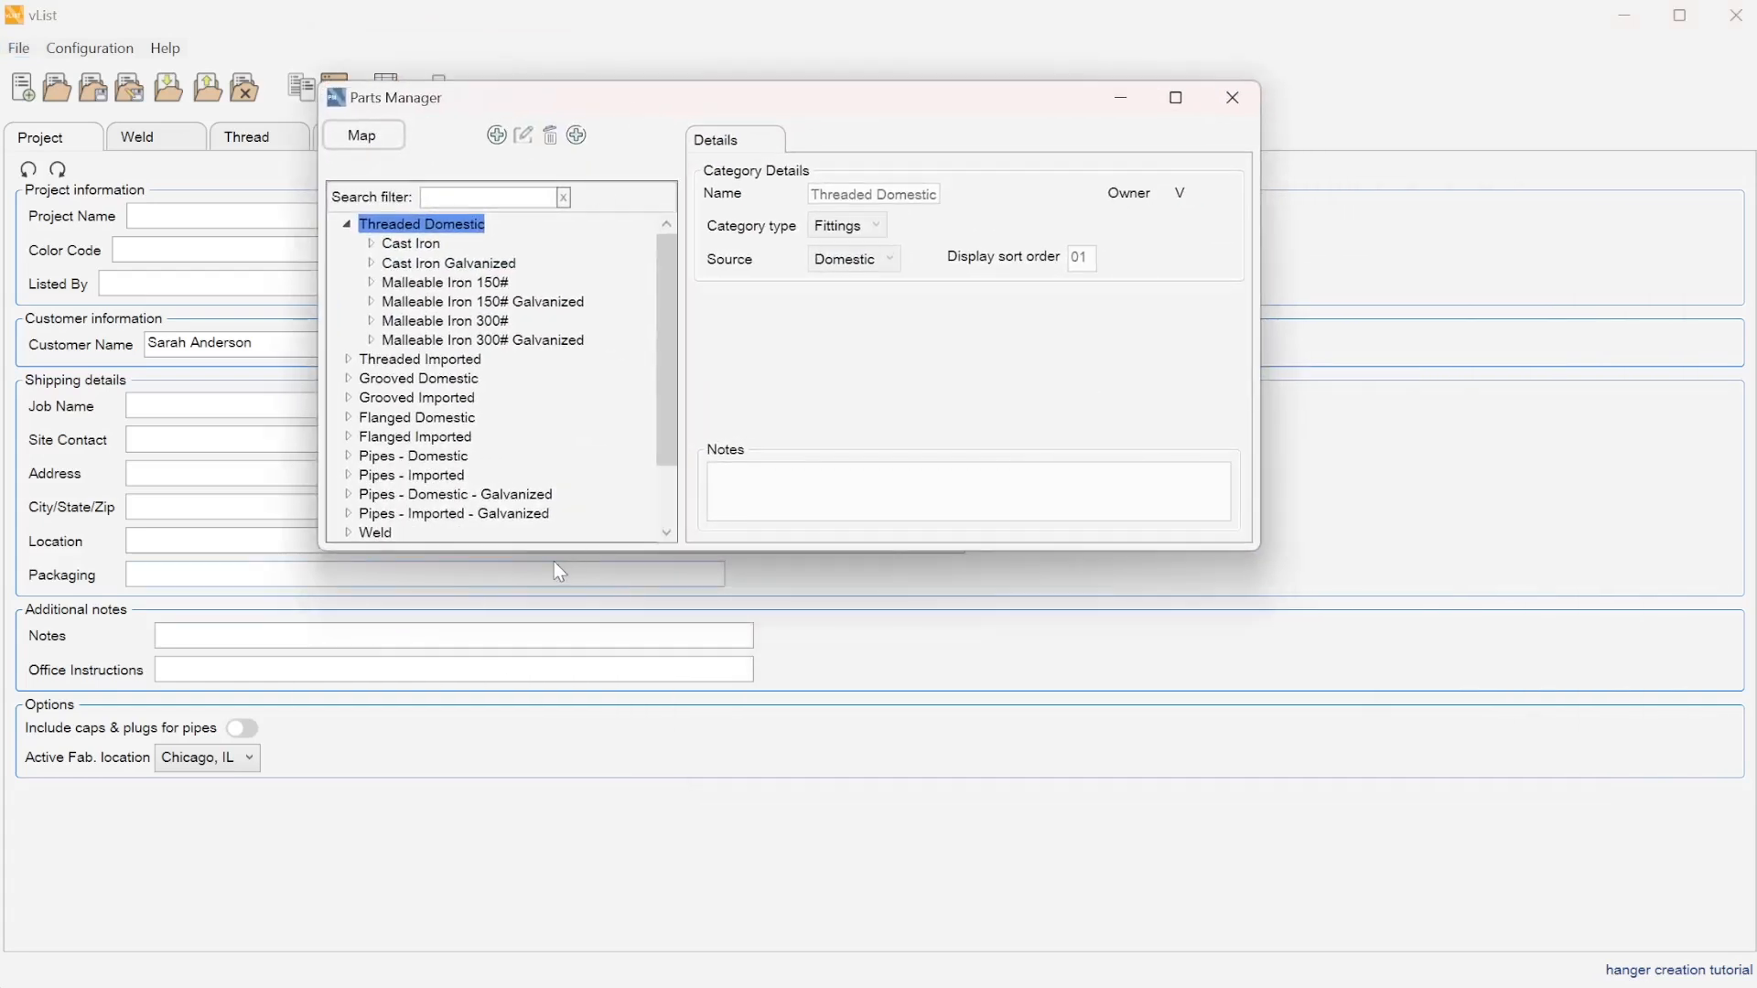
drag(571, 550, 568, 918)
click(348, 552)
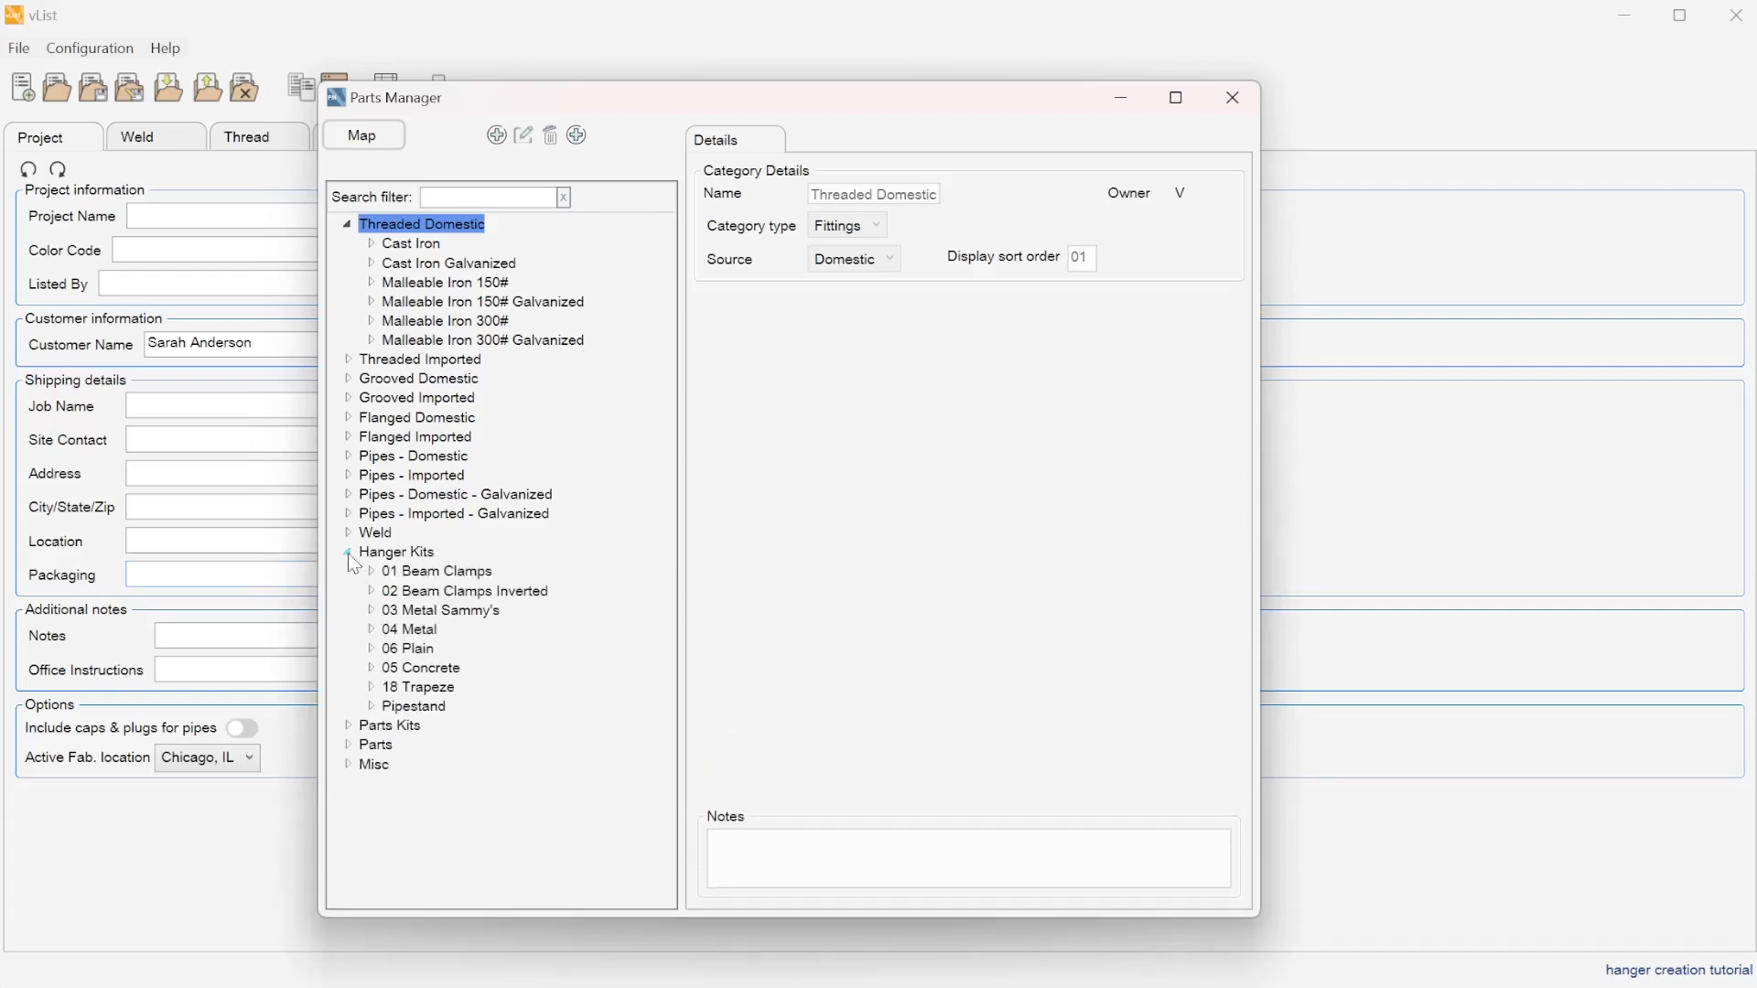
click(372, 708)
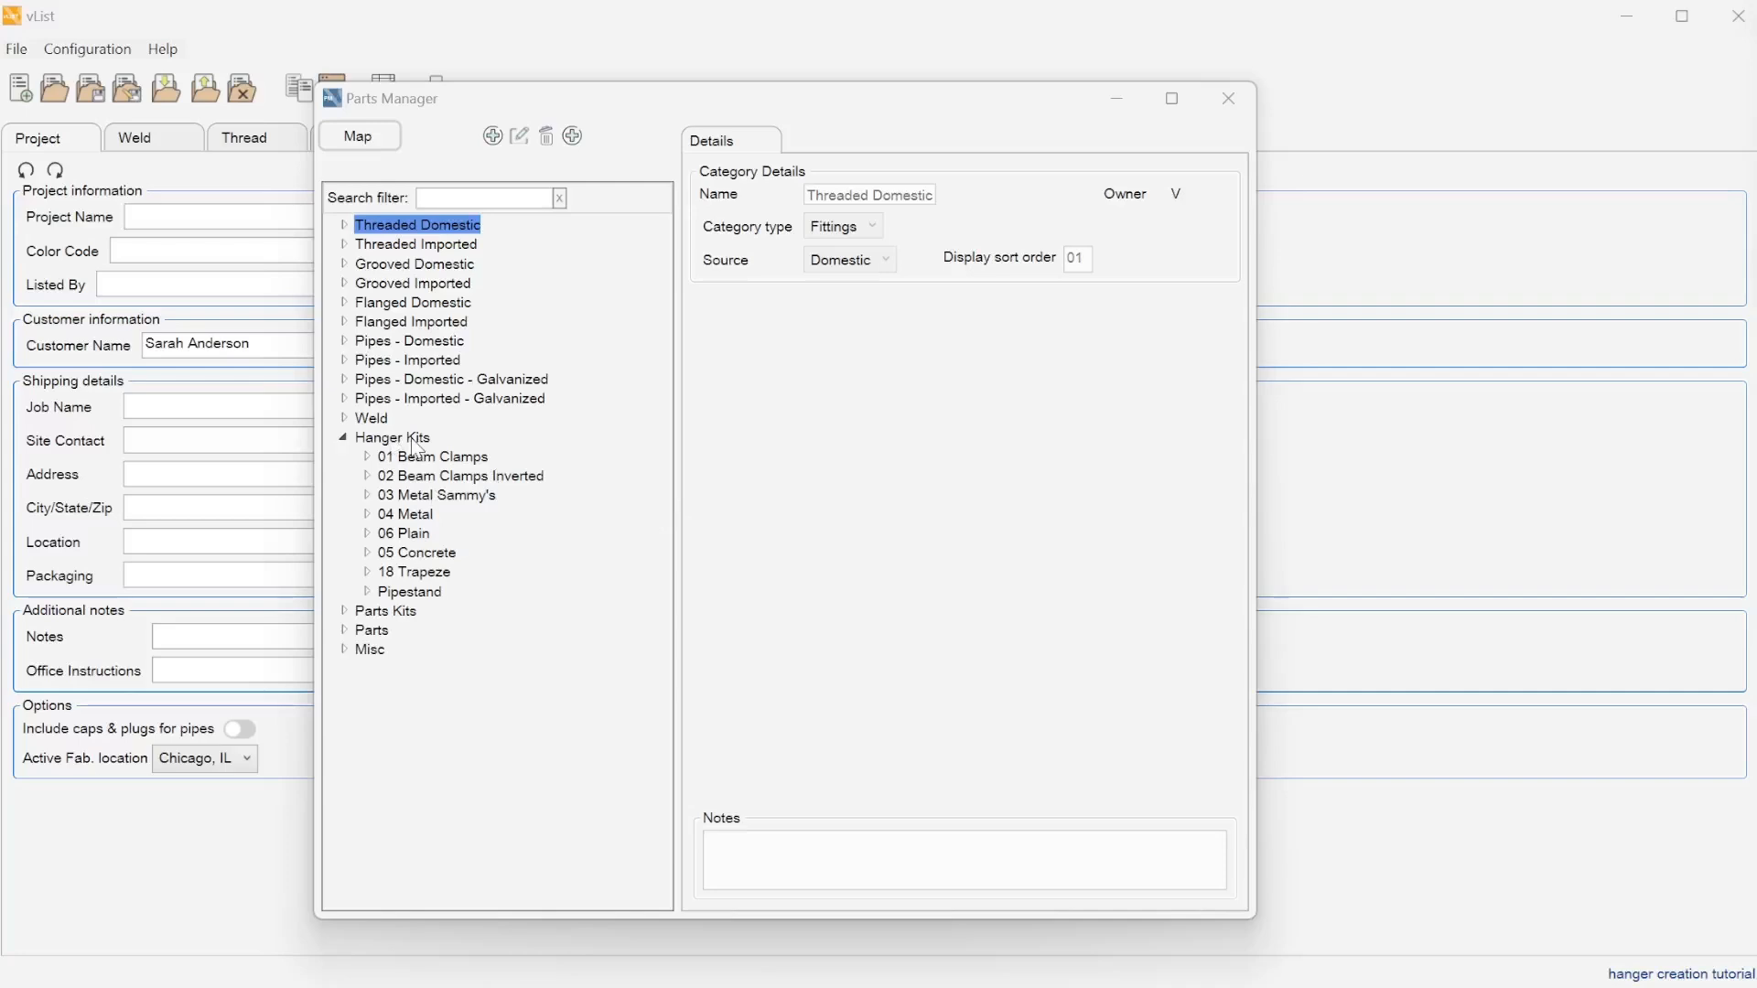
Step: Add a subcategory named "Example kit" under Hanger Kits and set its subcategory type to Pipe Stands
click(394, 439)
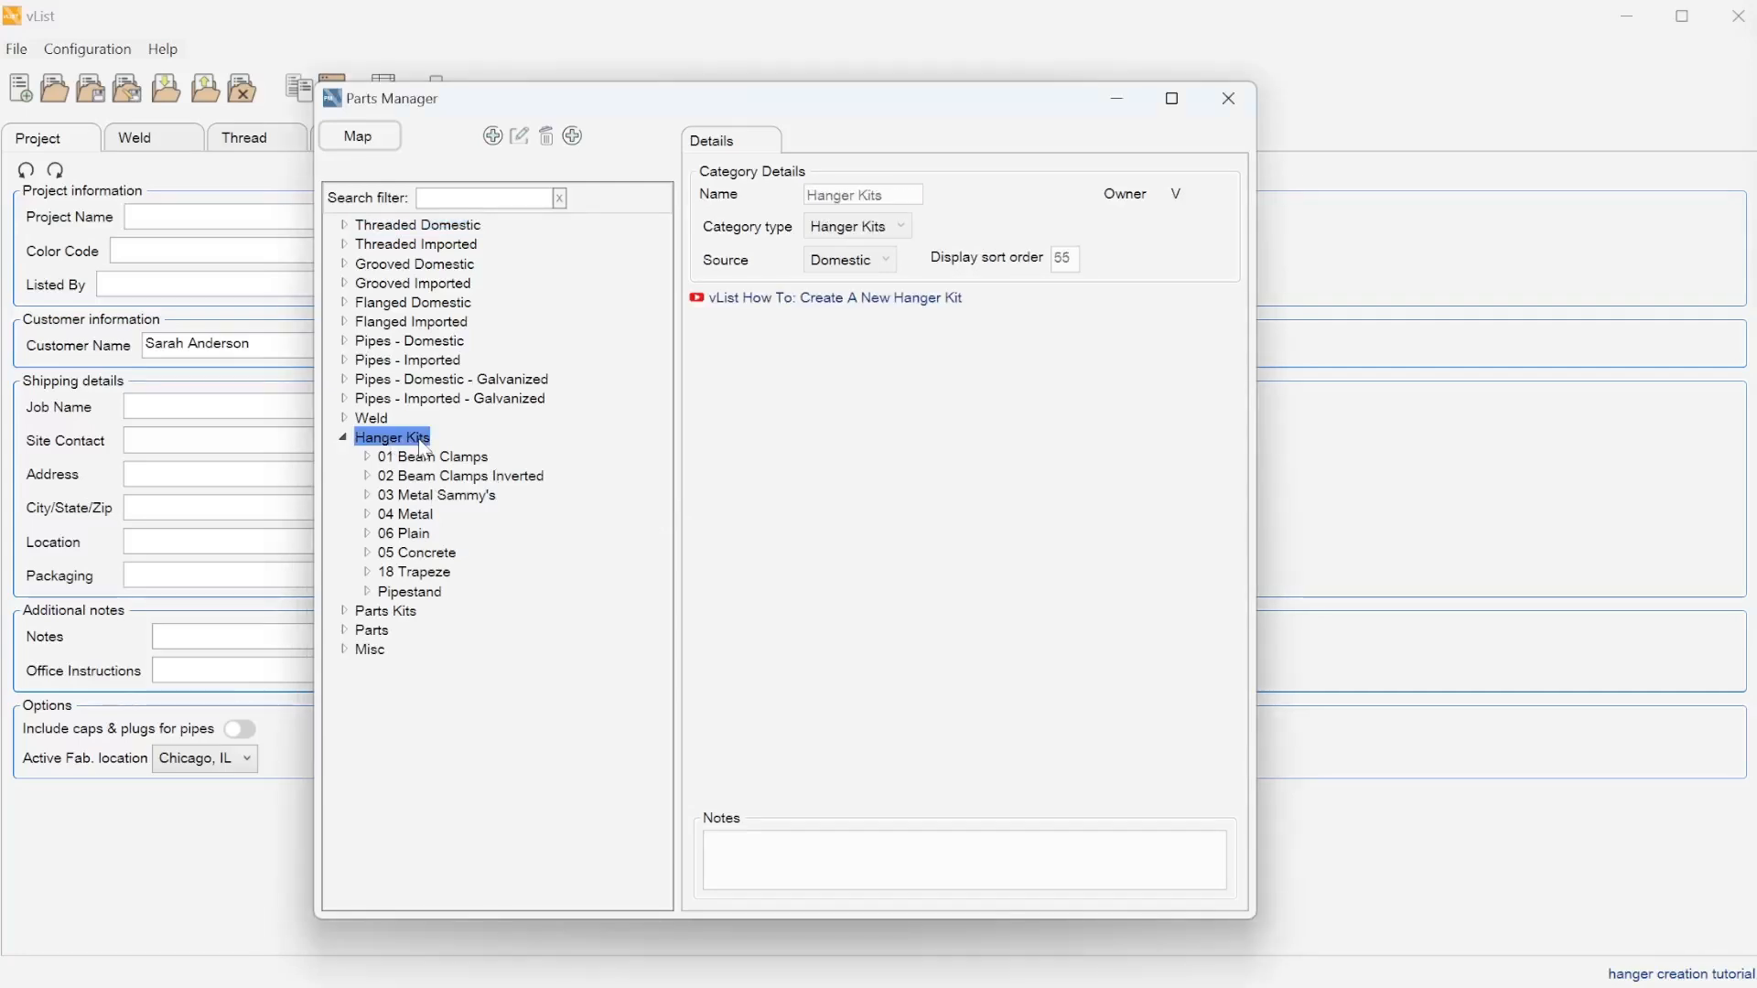
right_click(420, 442)
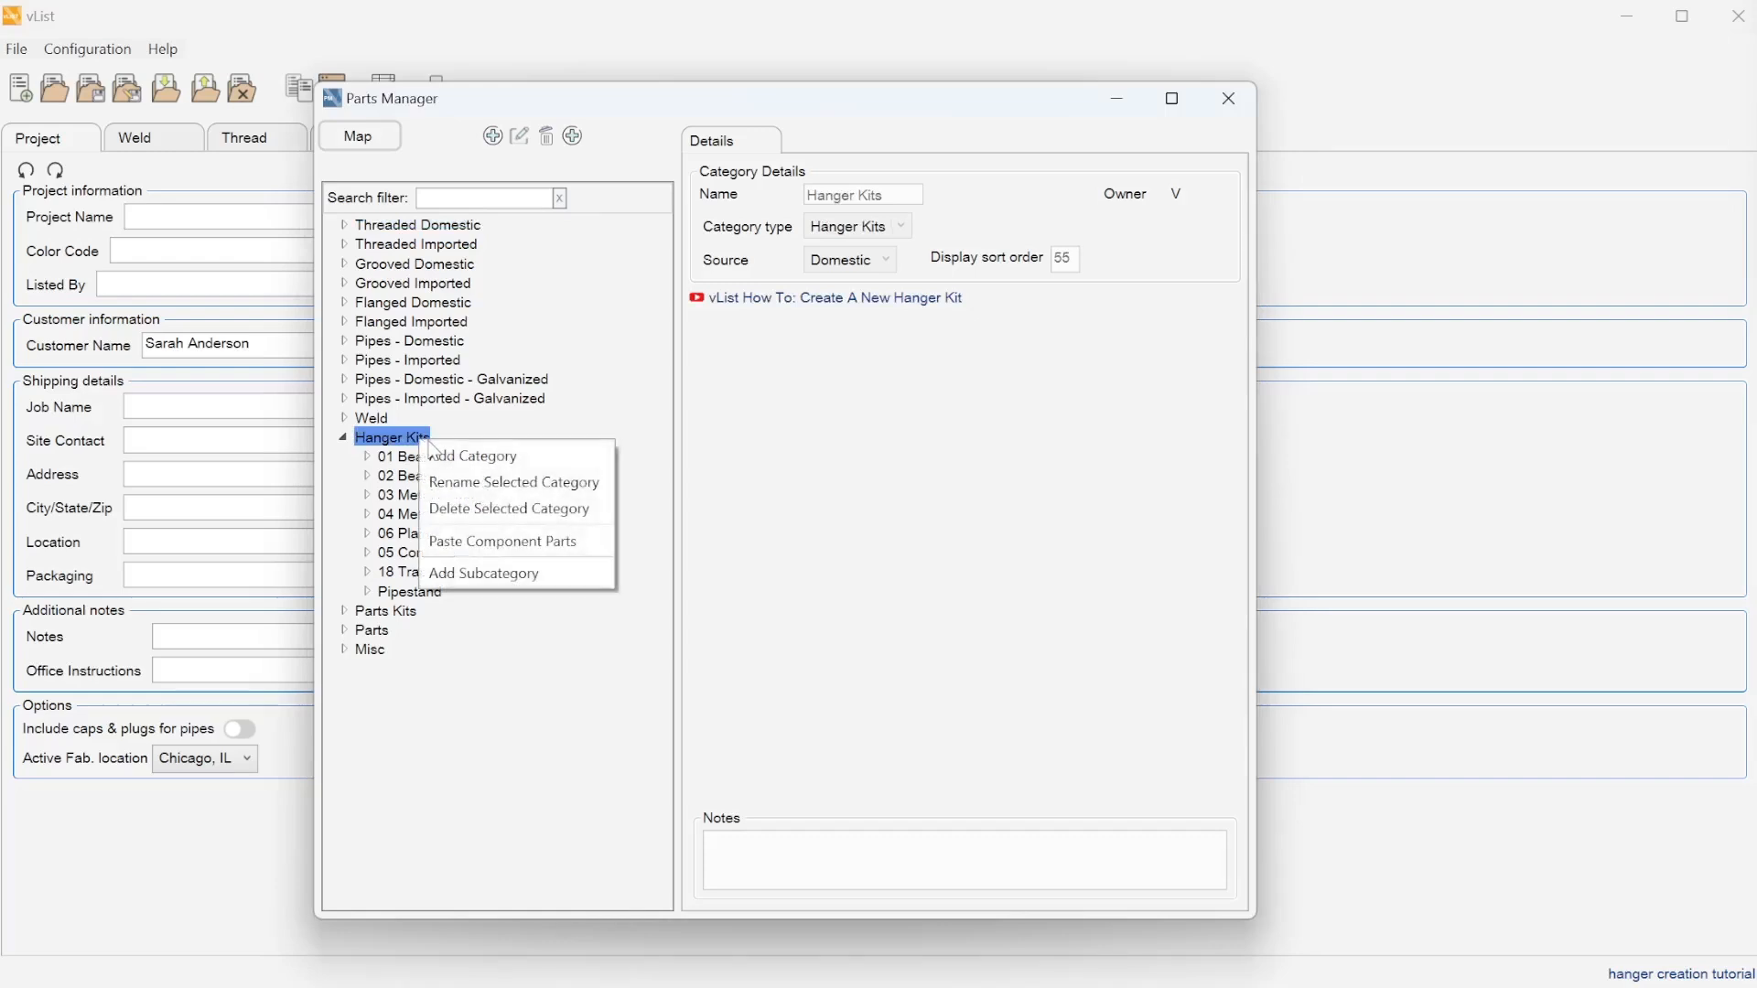
click(509, 574)
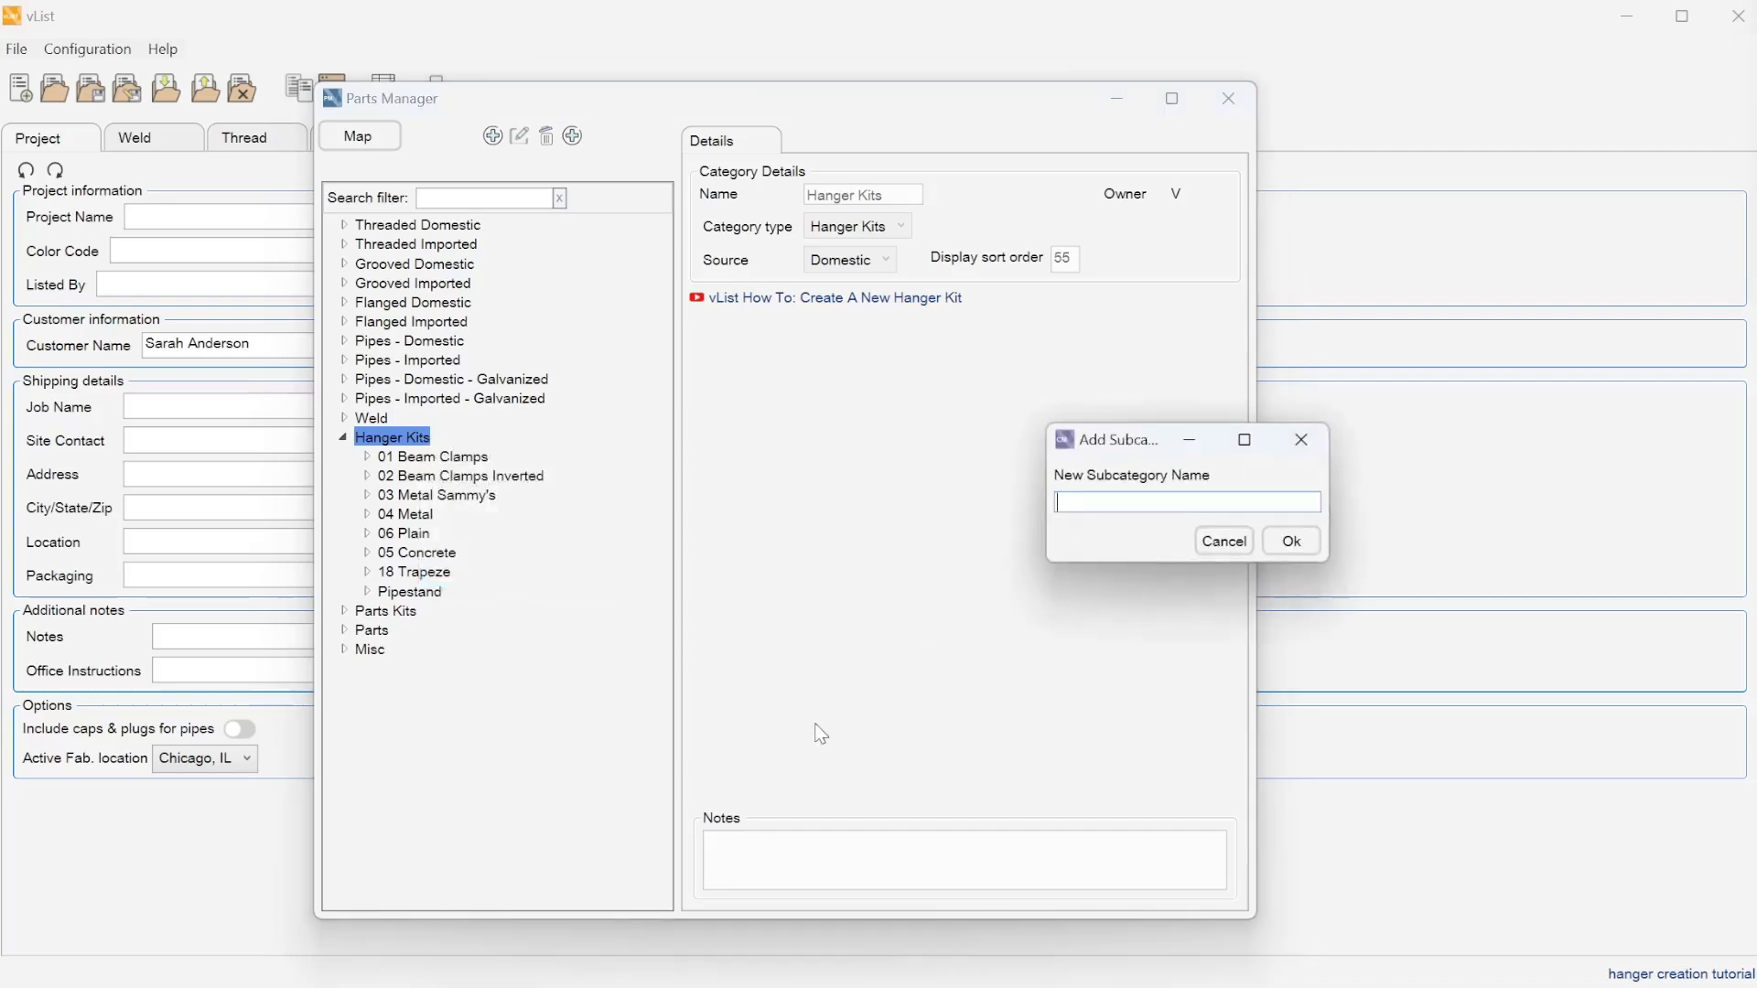
text(Example kit)
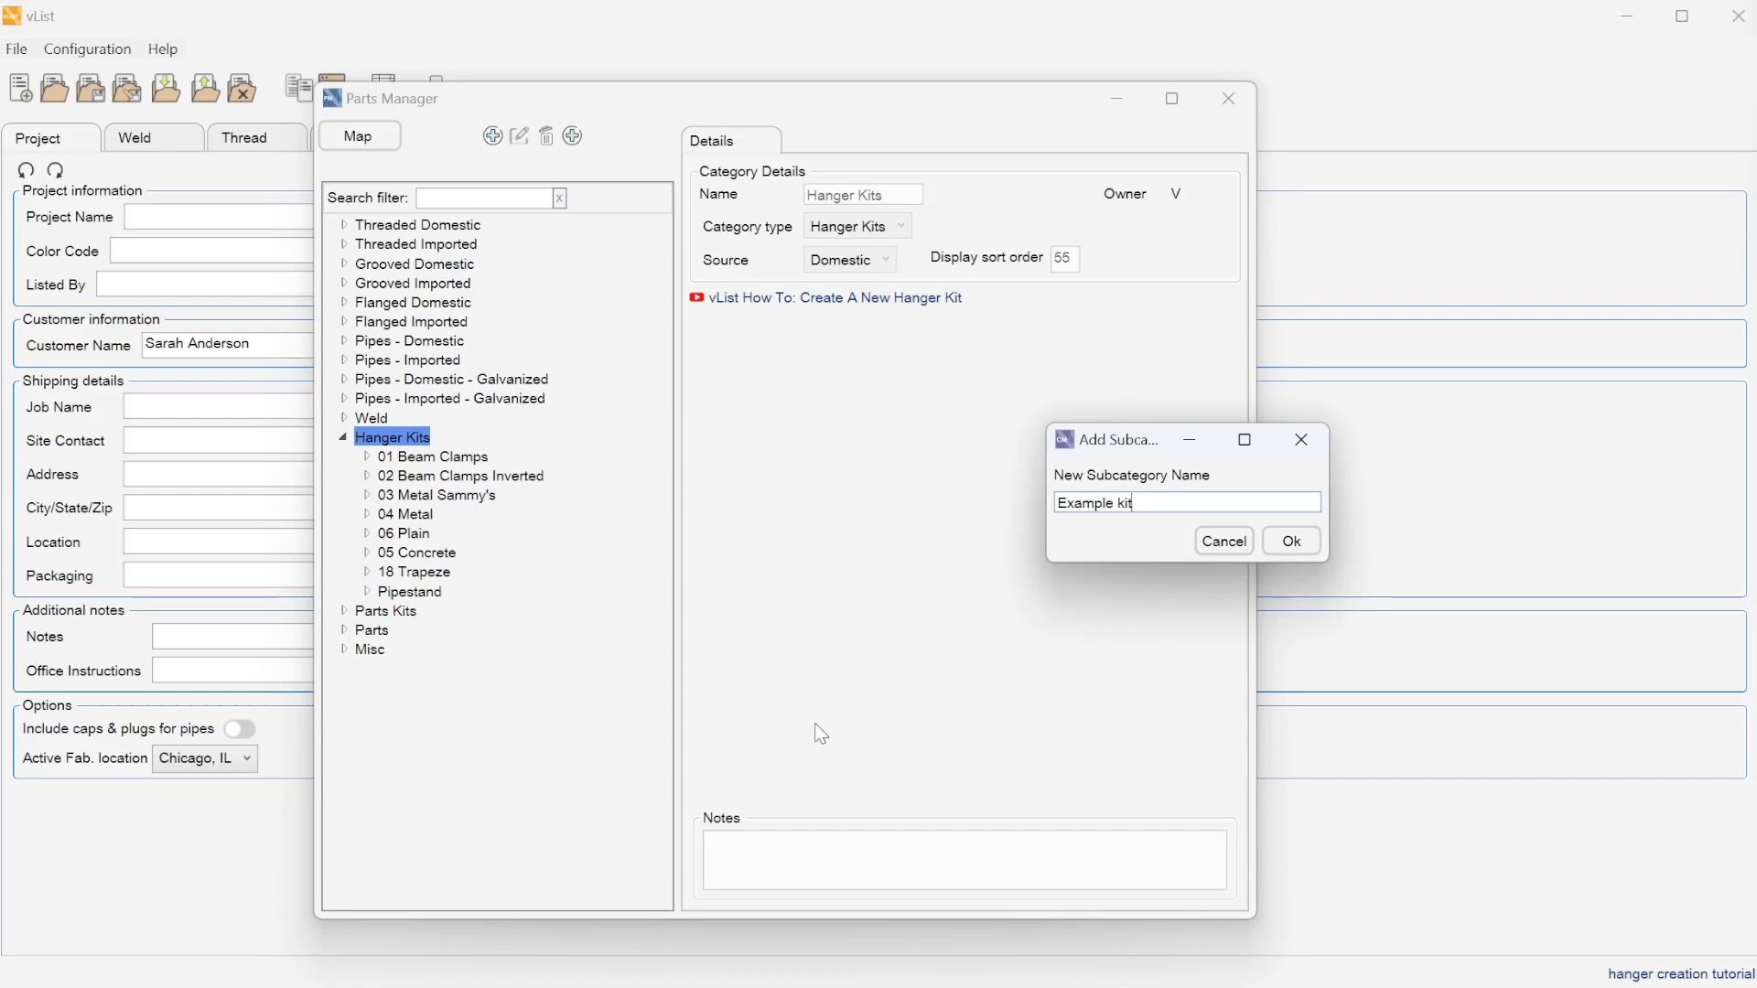
click(1291, 541)
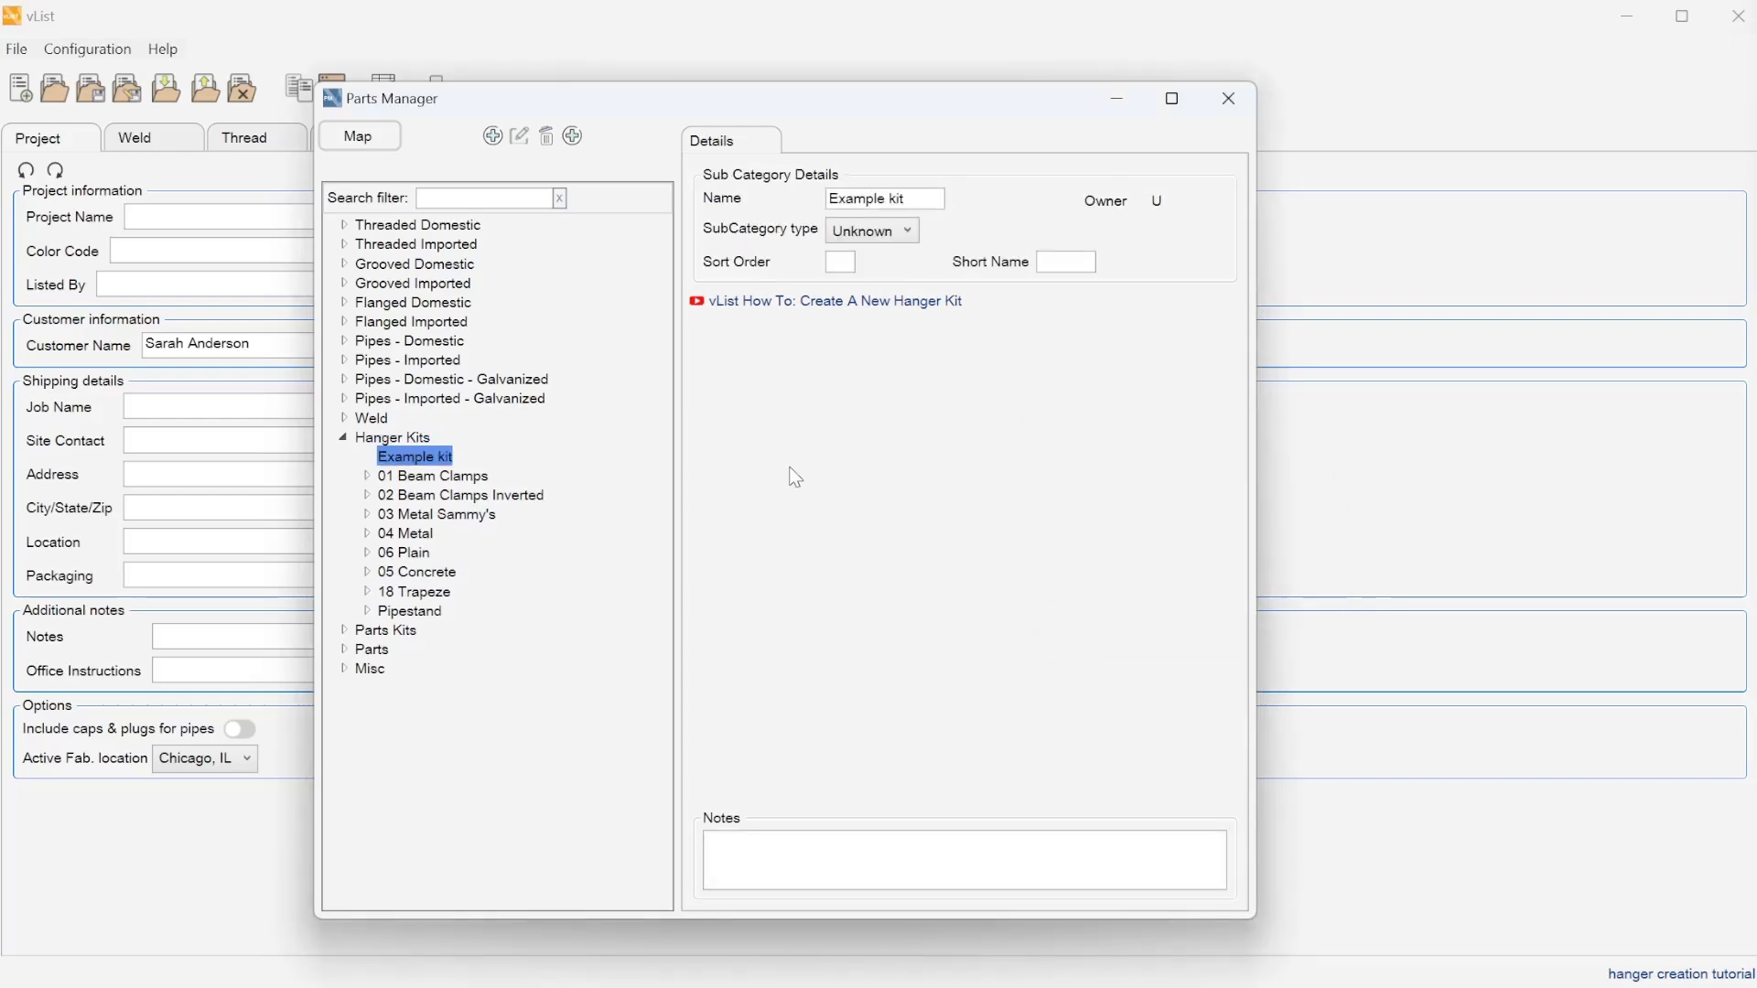
click(908, 231)
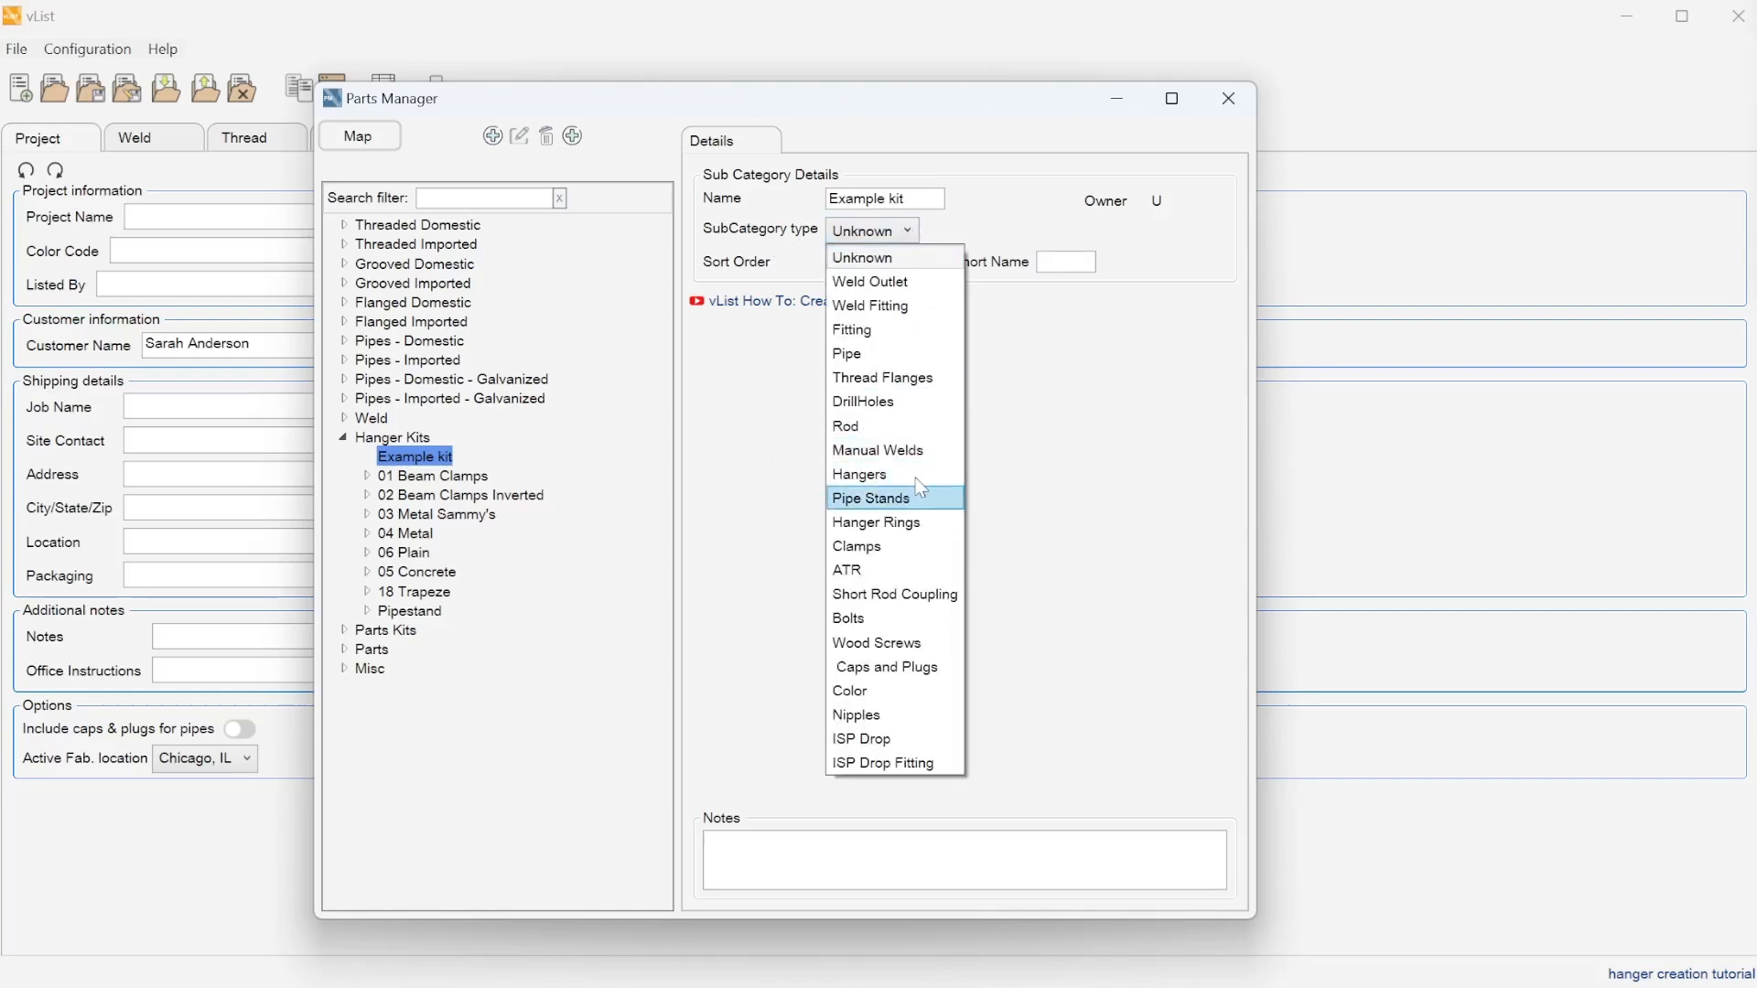
click(896, 501)
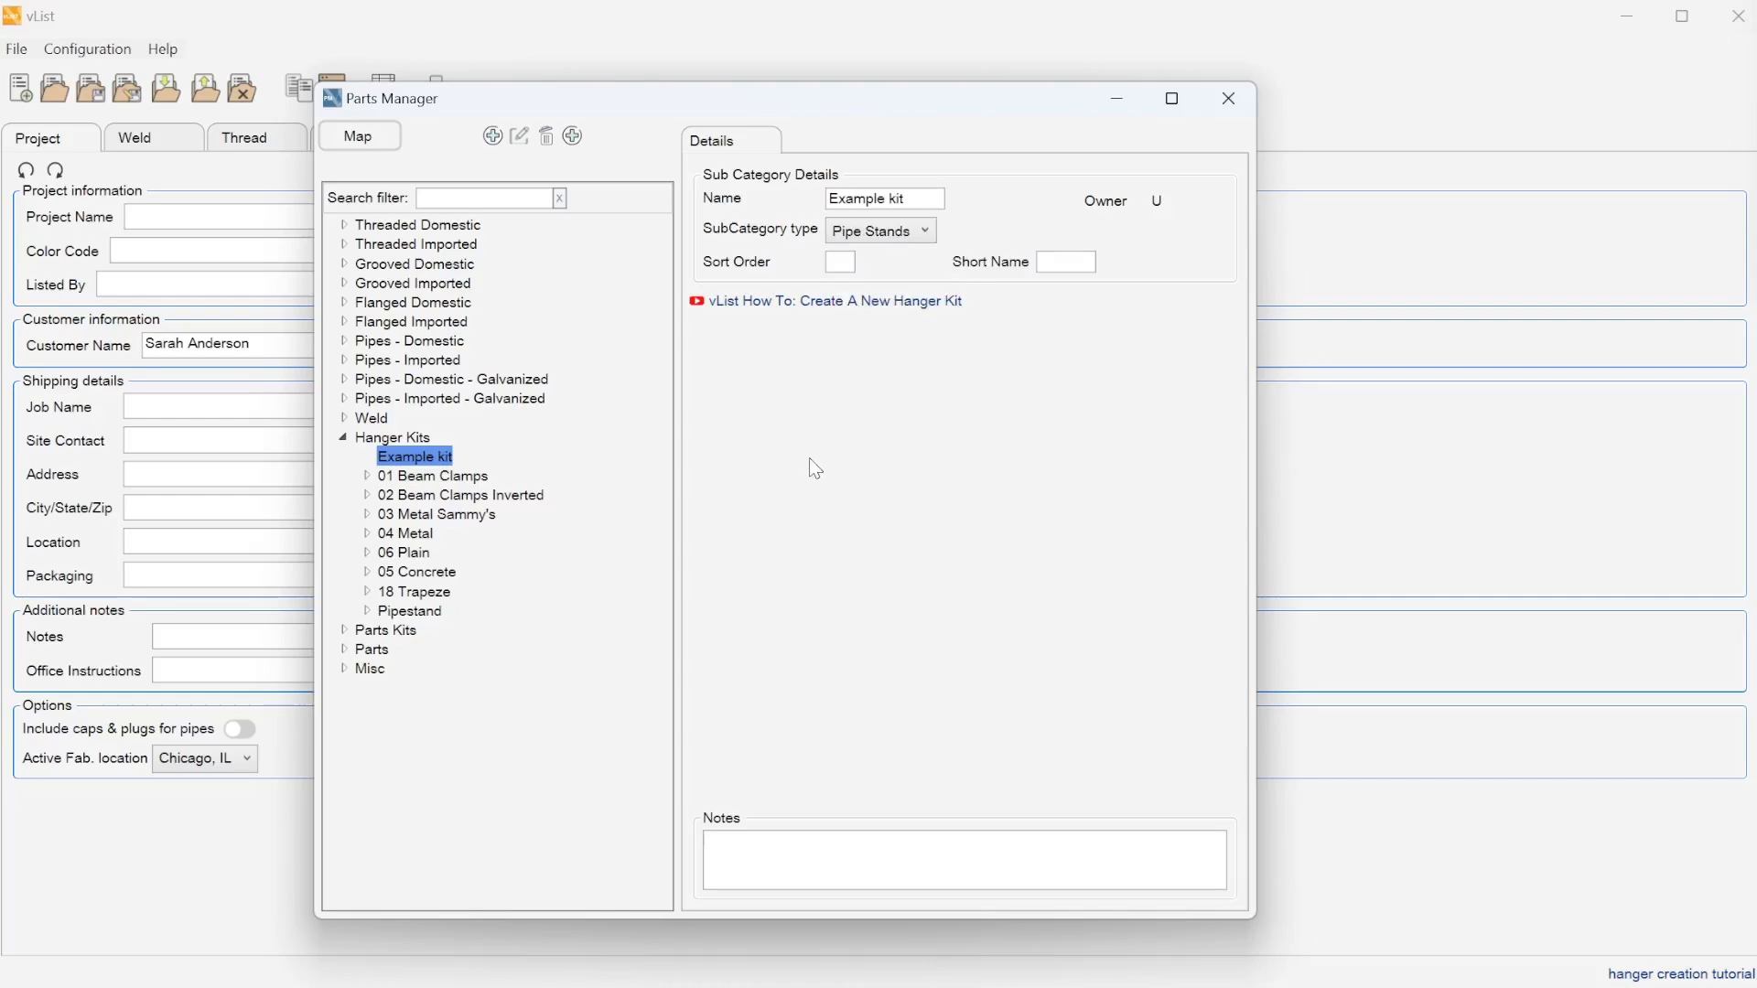
Step: Add a component named "Example pipestand" to the Example kit subcategory
right_click(431, 461)
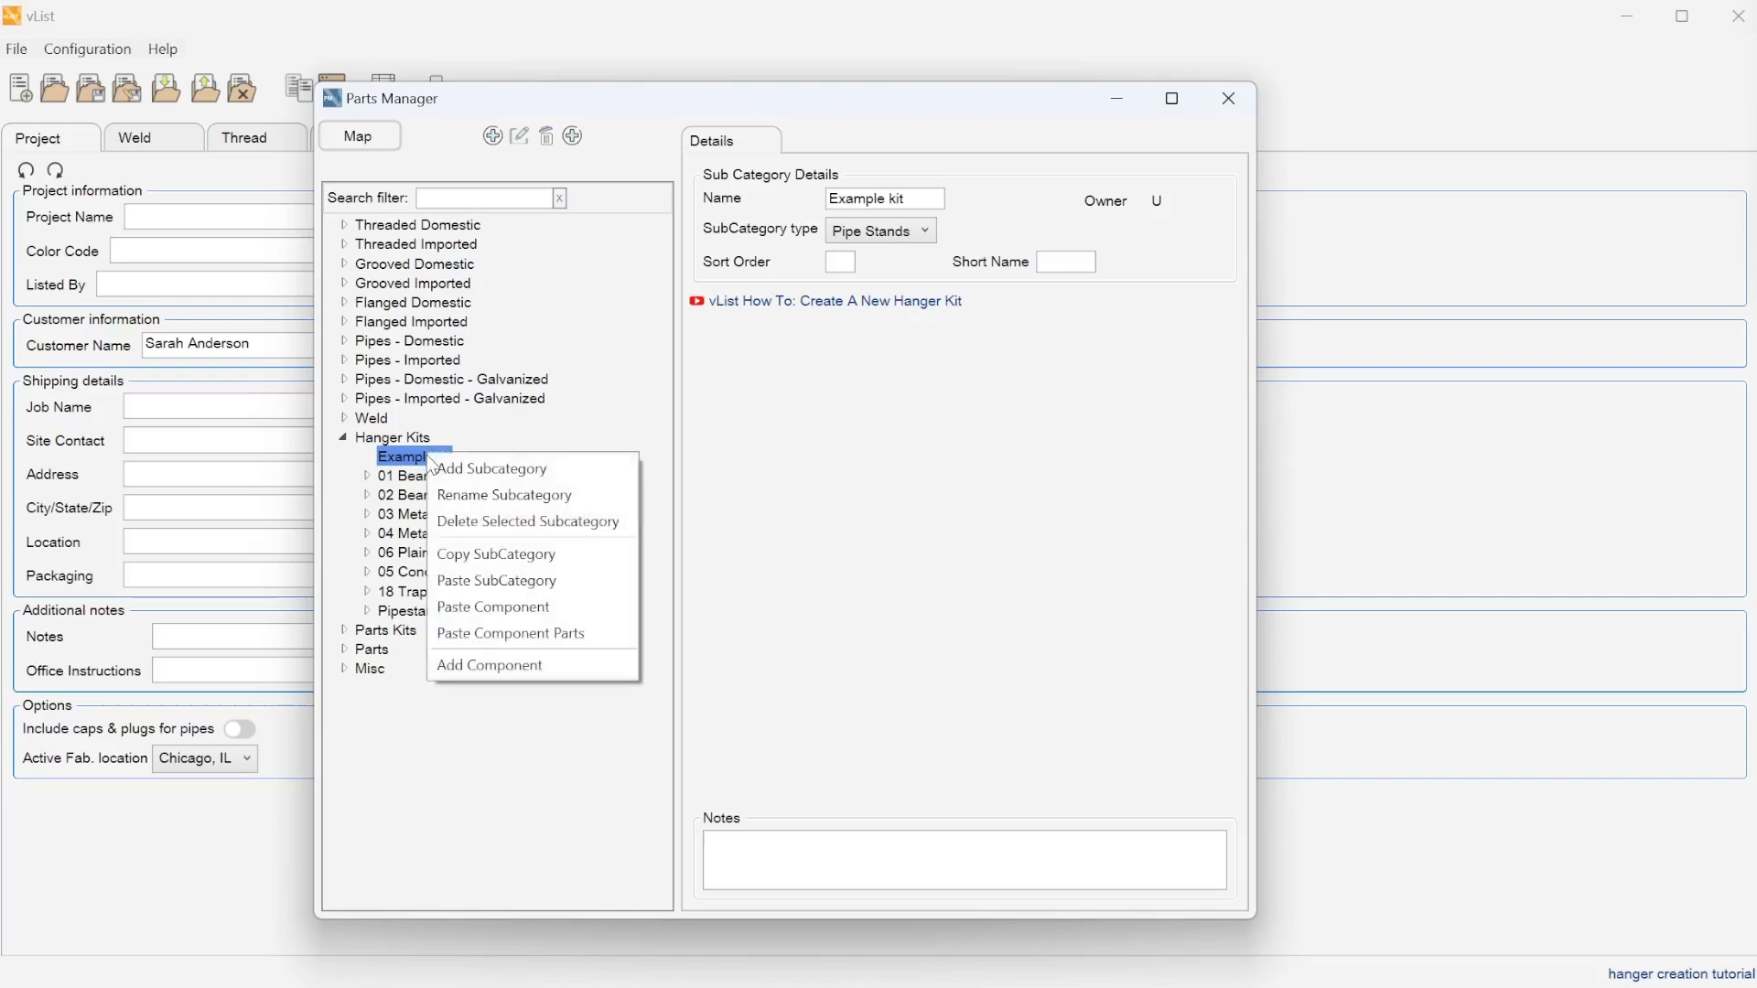
click(512, 666)
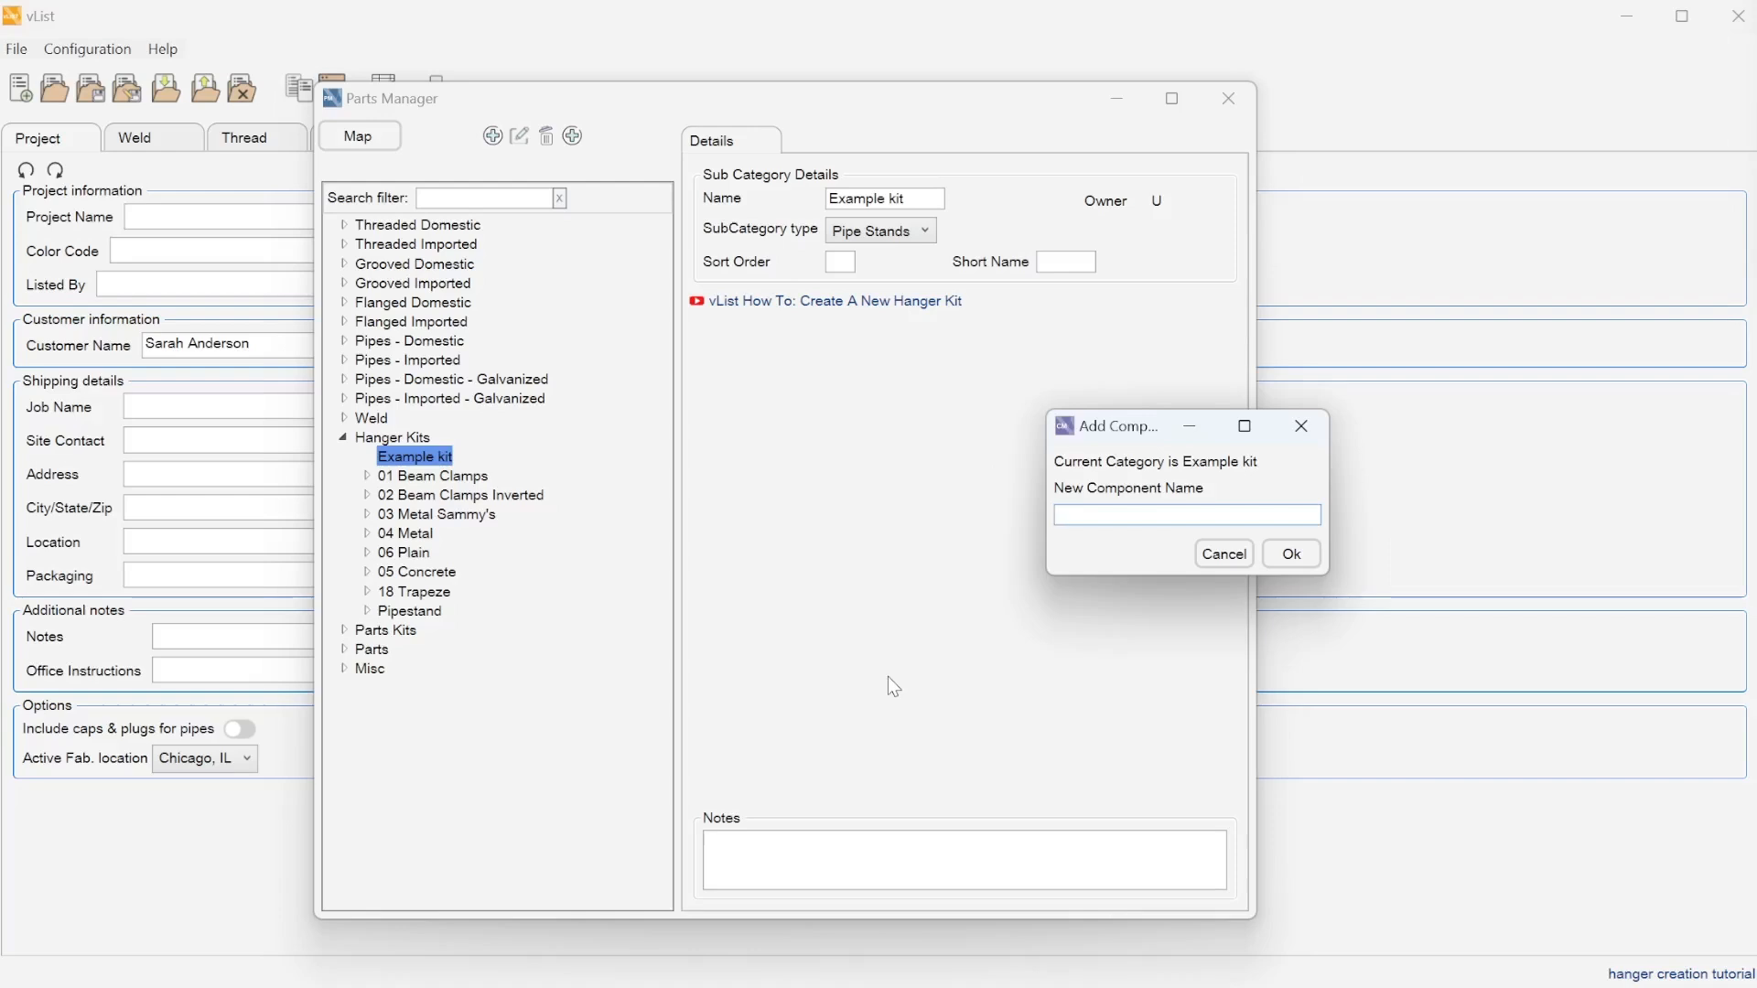
text(Example pipestand)
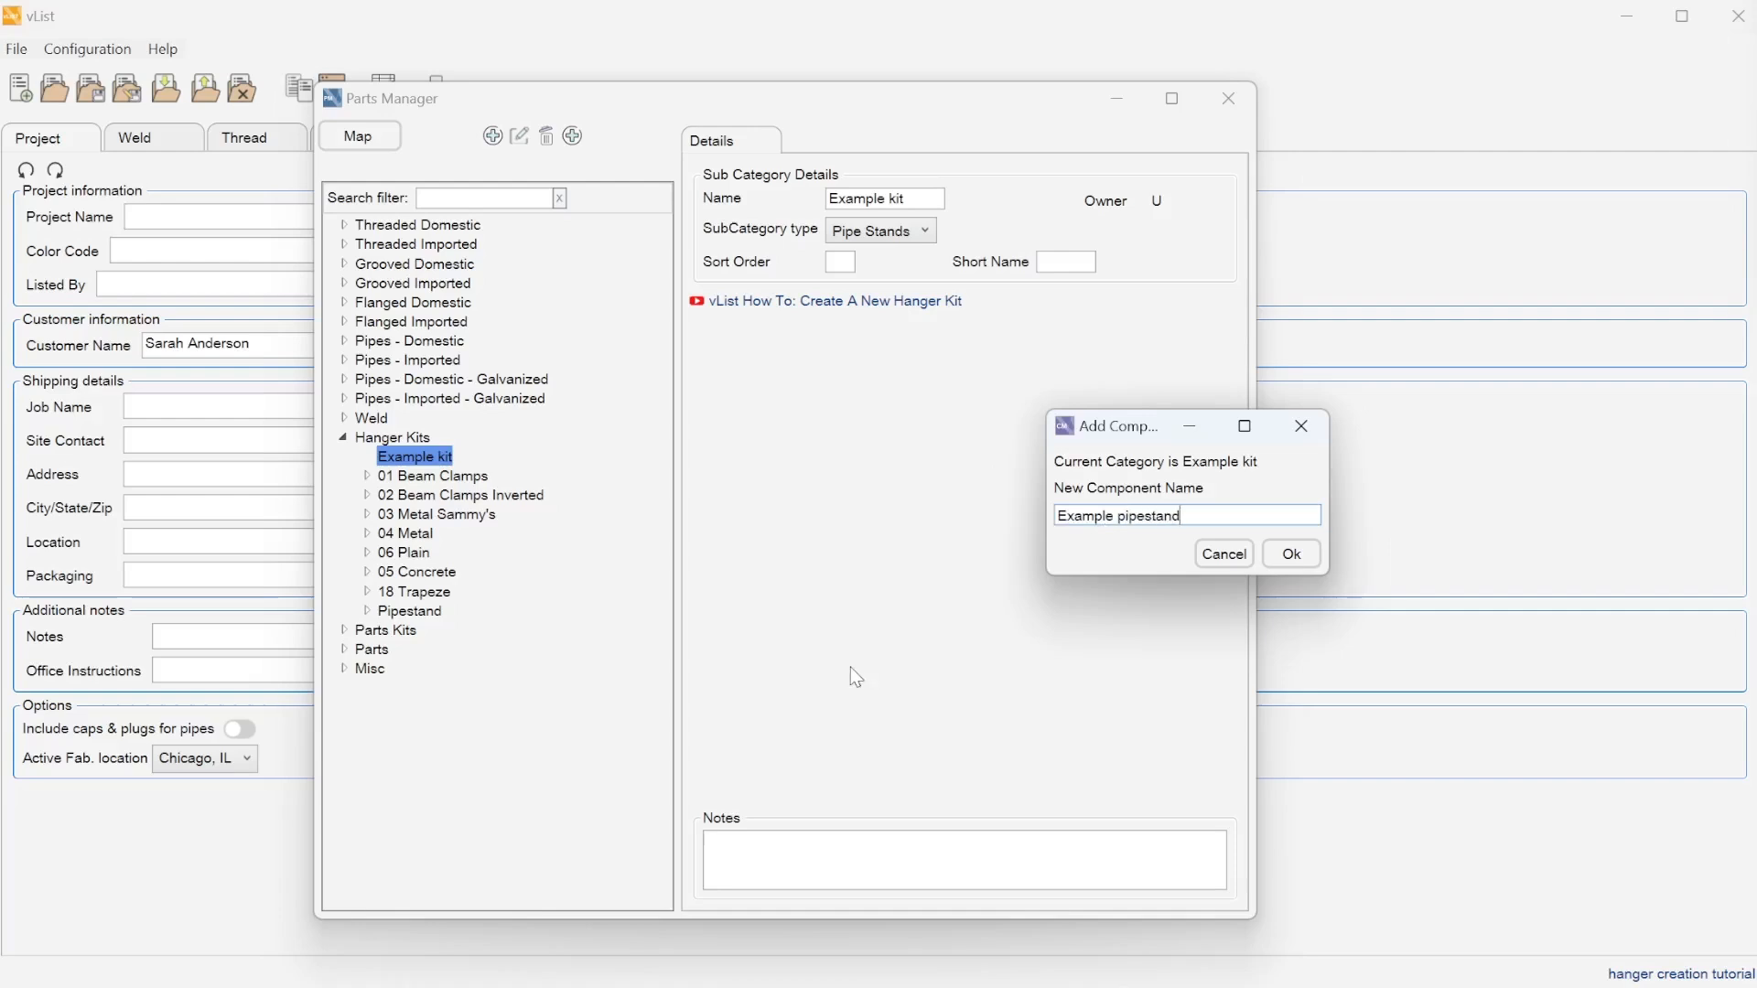
click(1291, 554)
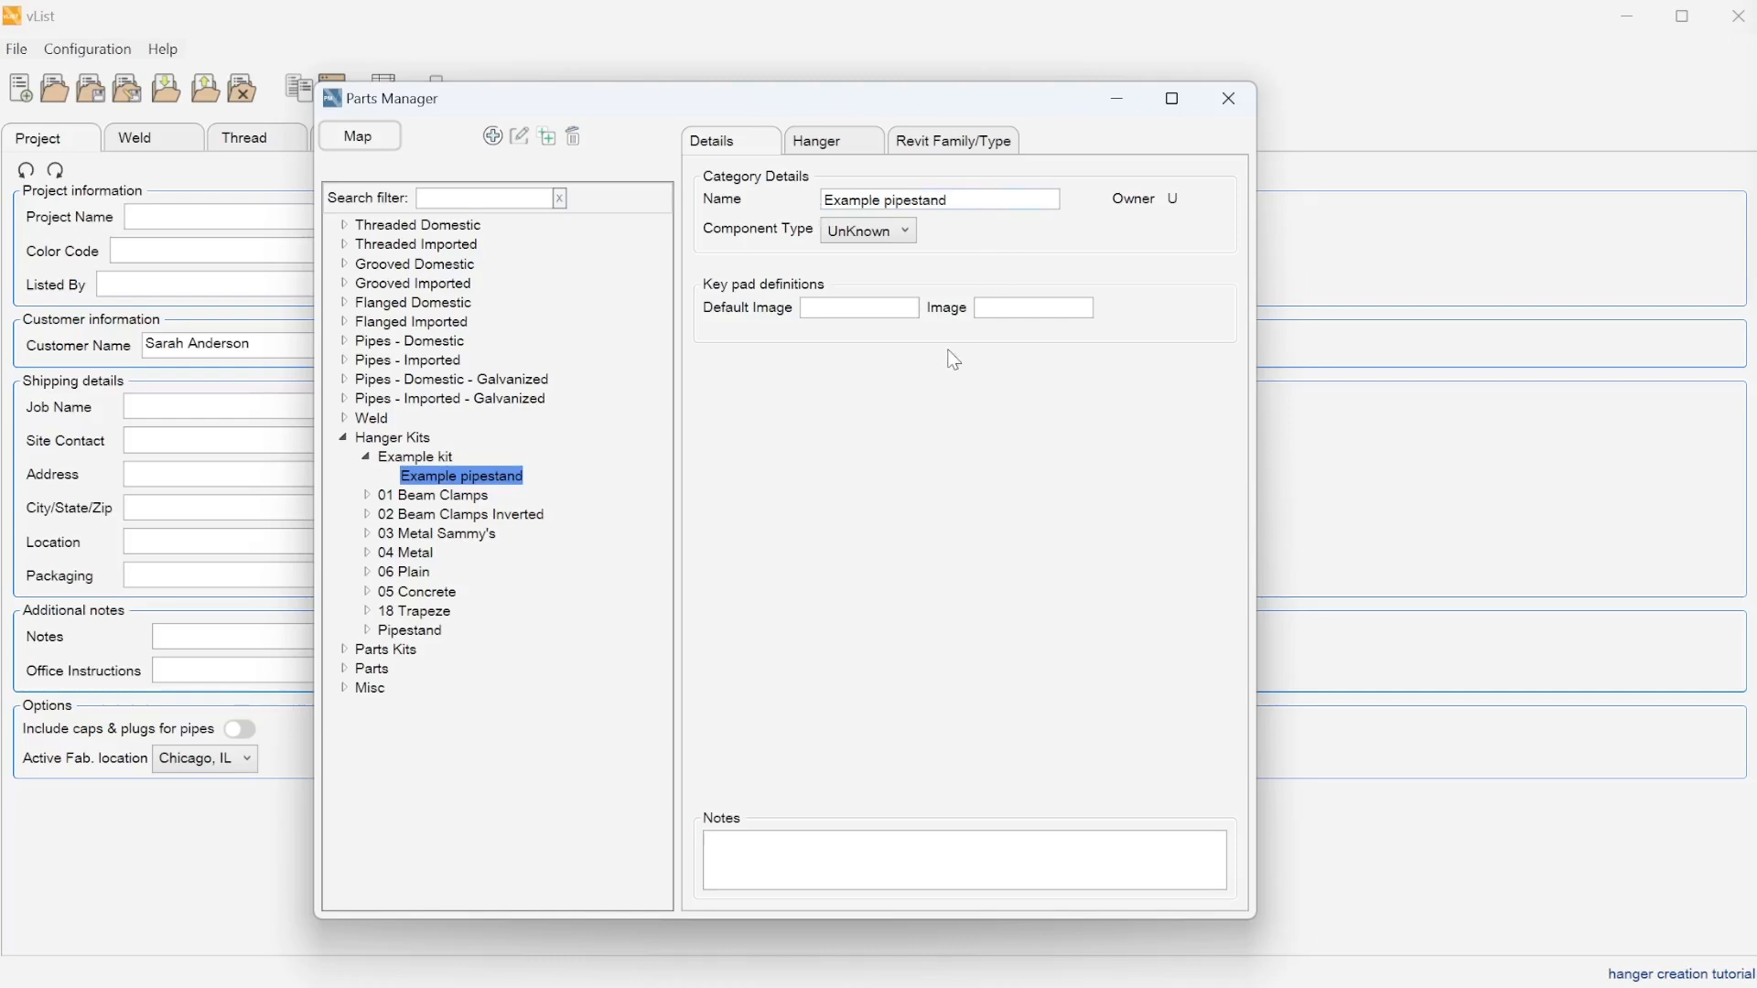
Step: Set the component's default image to "PSTD example.png" and check that file in the hangers images folder
click(887, 301)
text(PSTD example)
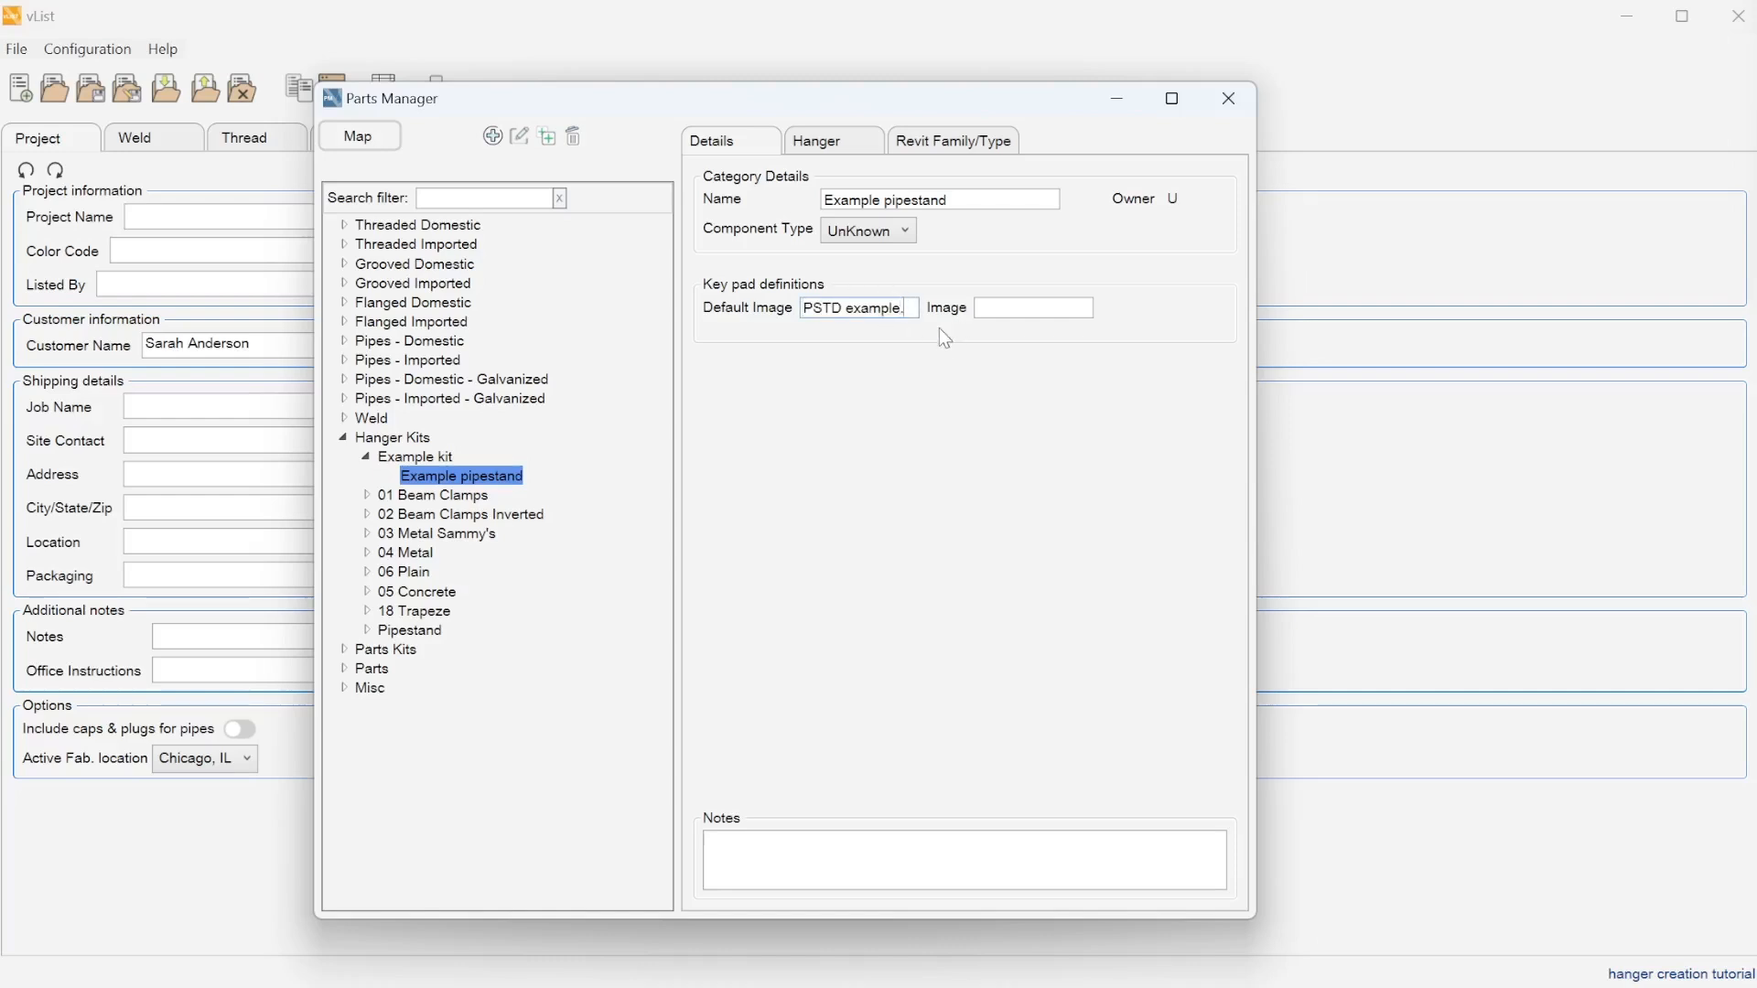
text(png)
click(765, 986)
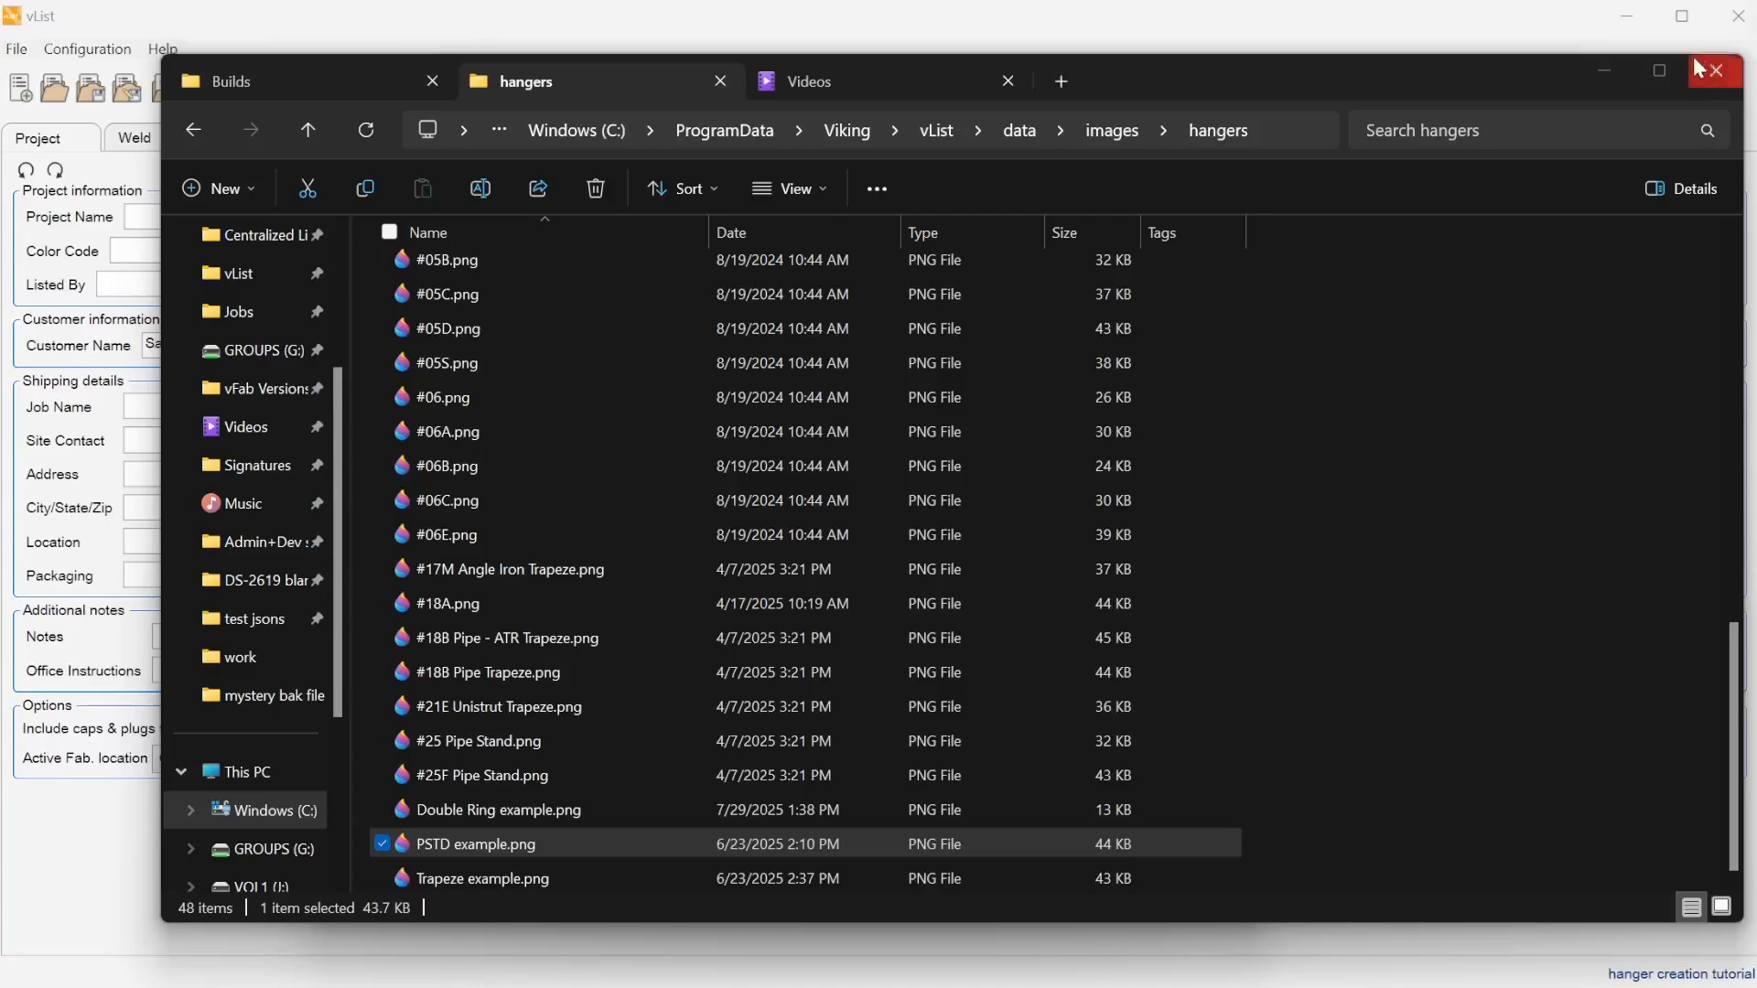
click(1603, 73)
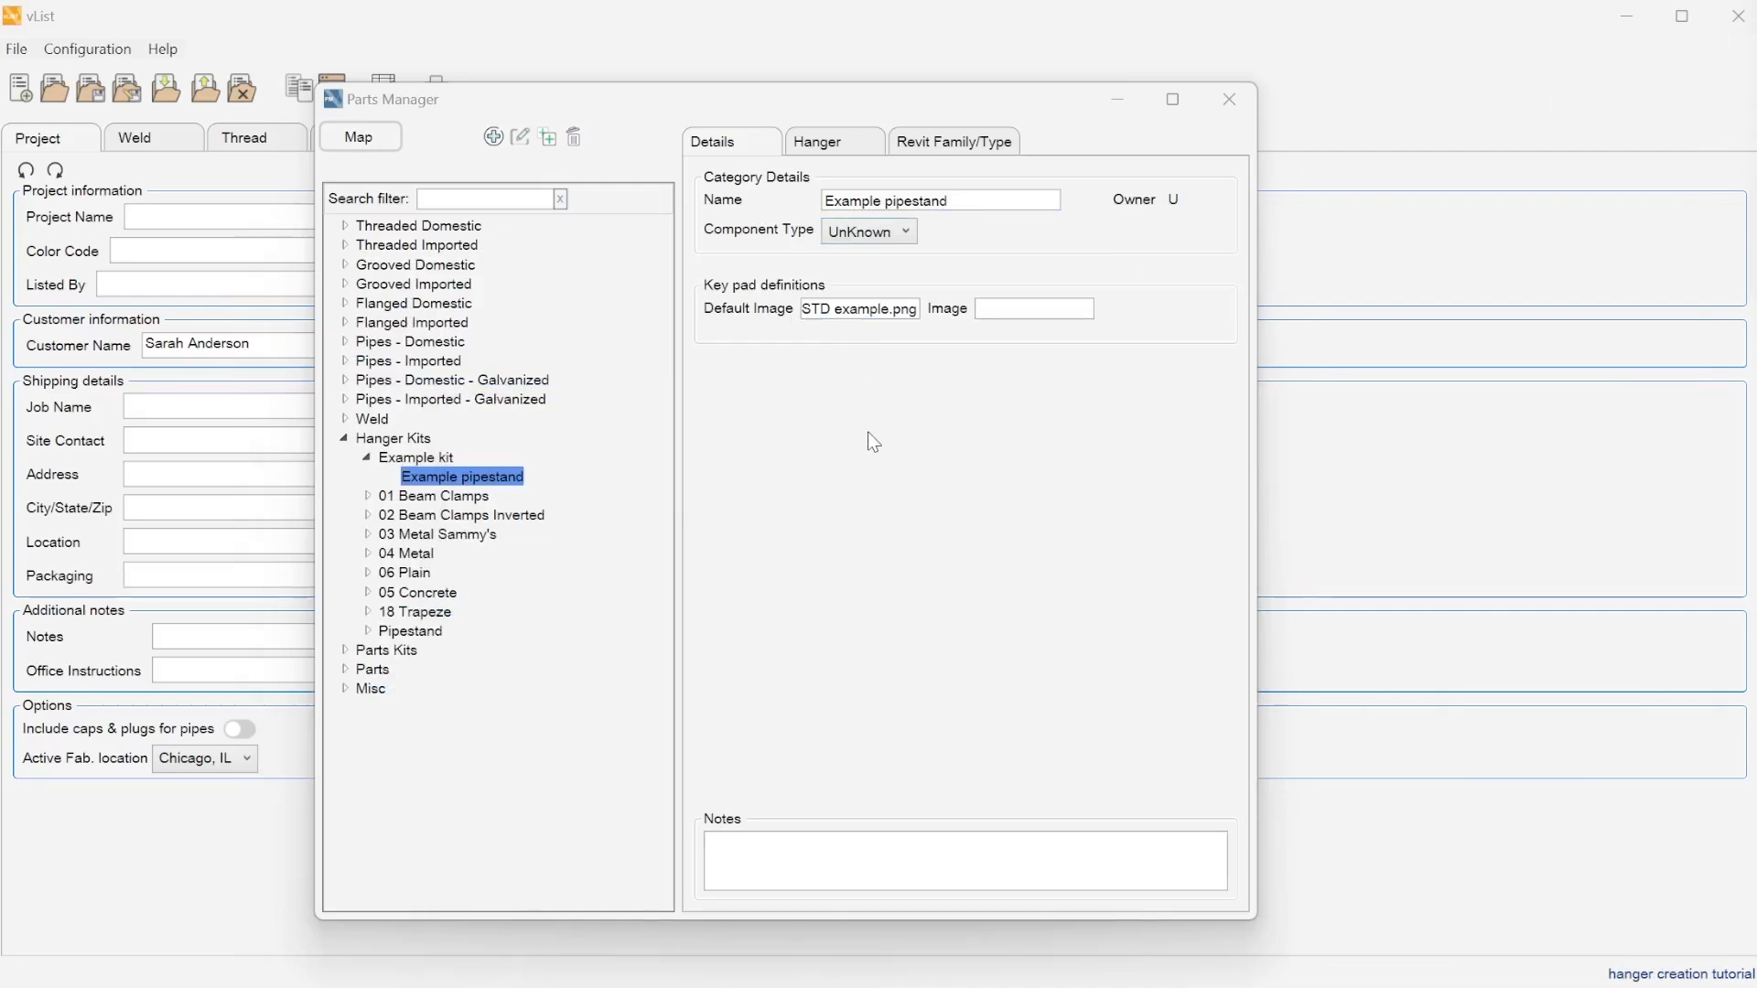
Step: Show the pipestand's hanger parts table side by side with the PSTD example.png drawing in Paint 3D
click(840, 139)
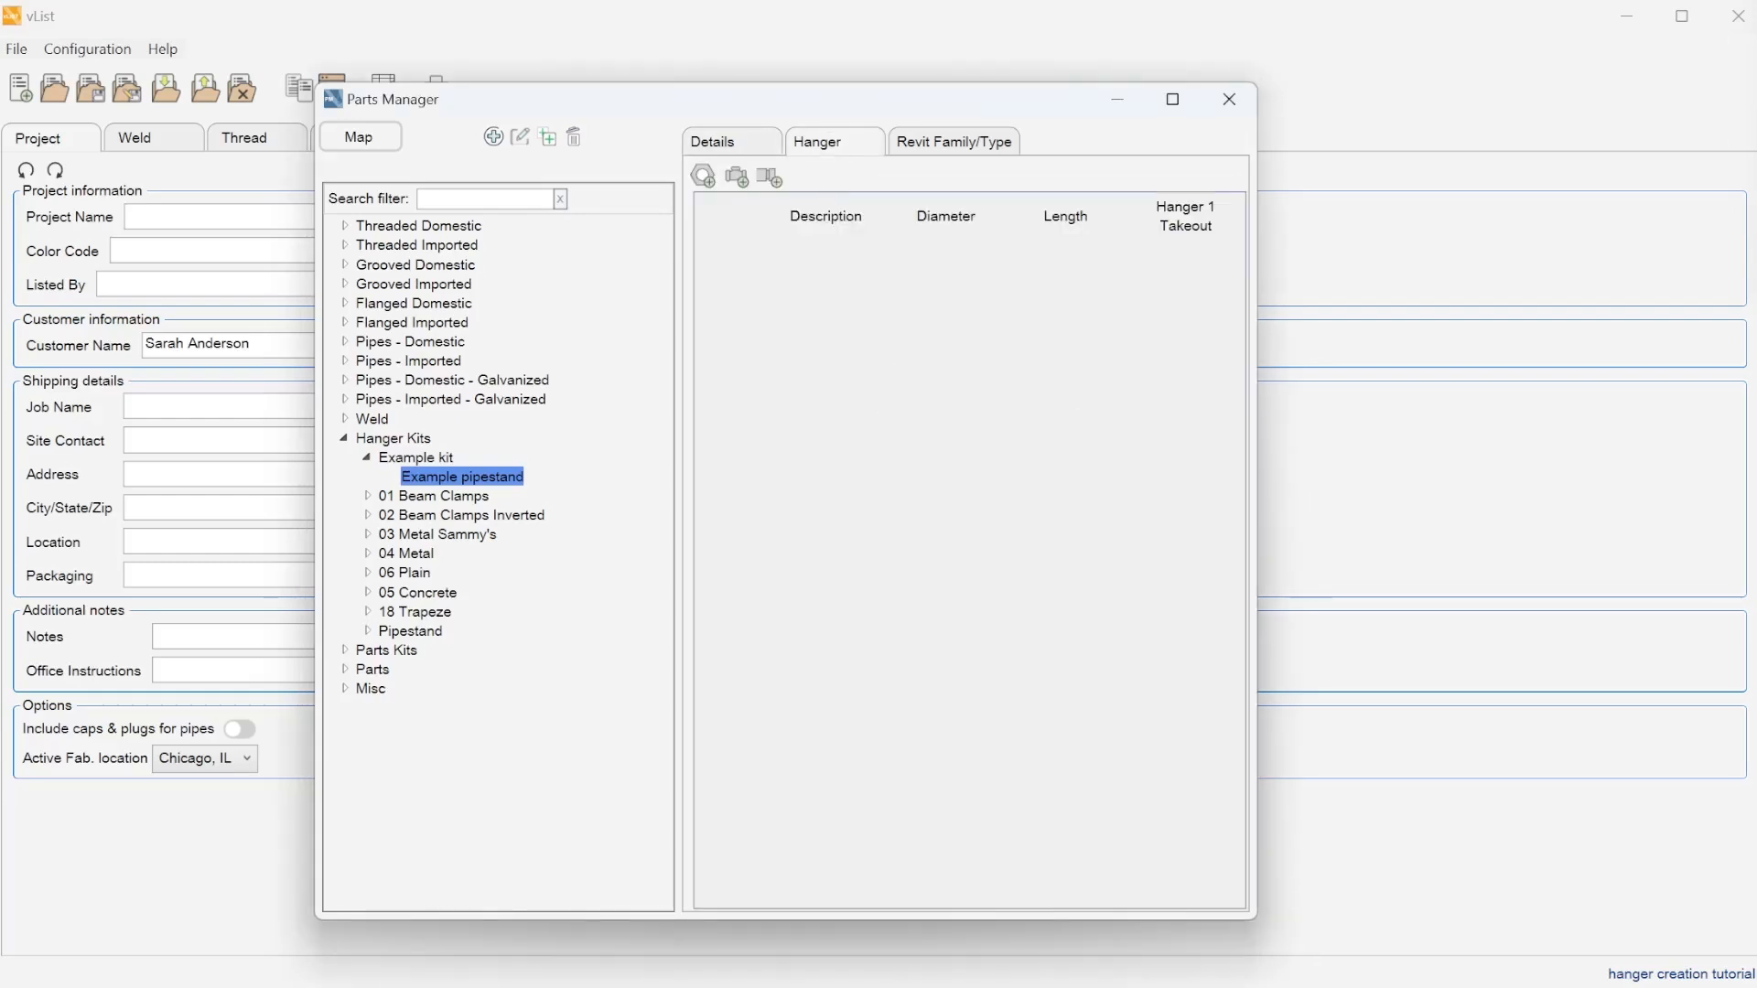
key(alt+Tab)
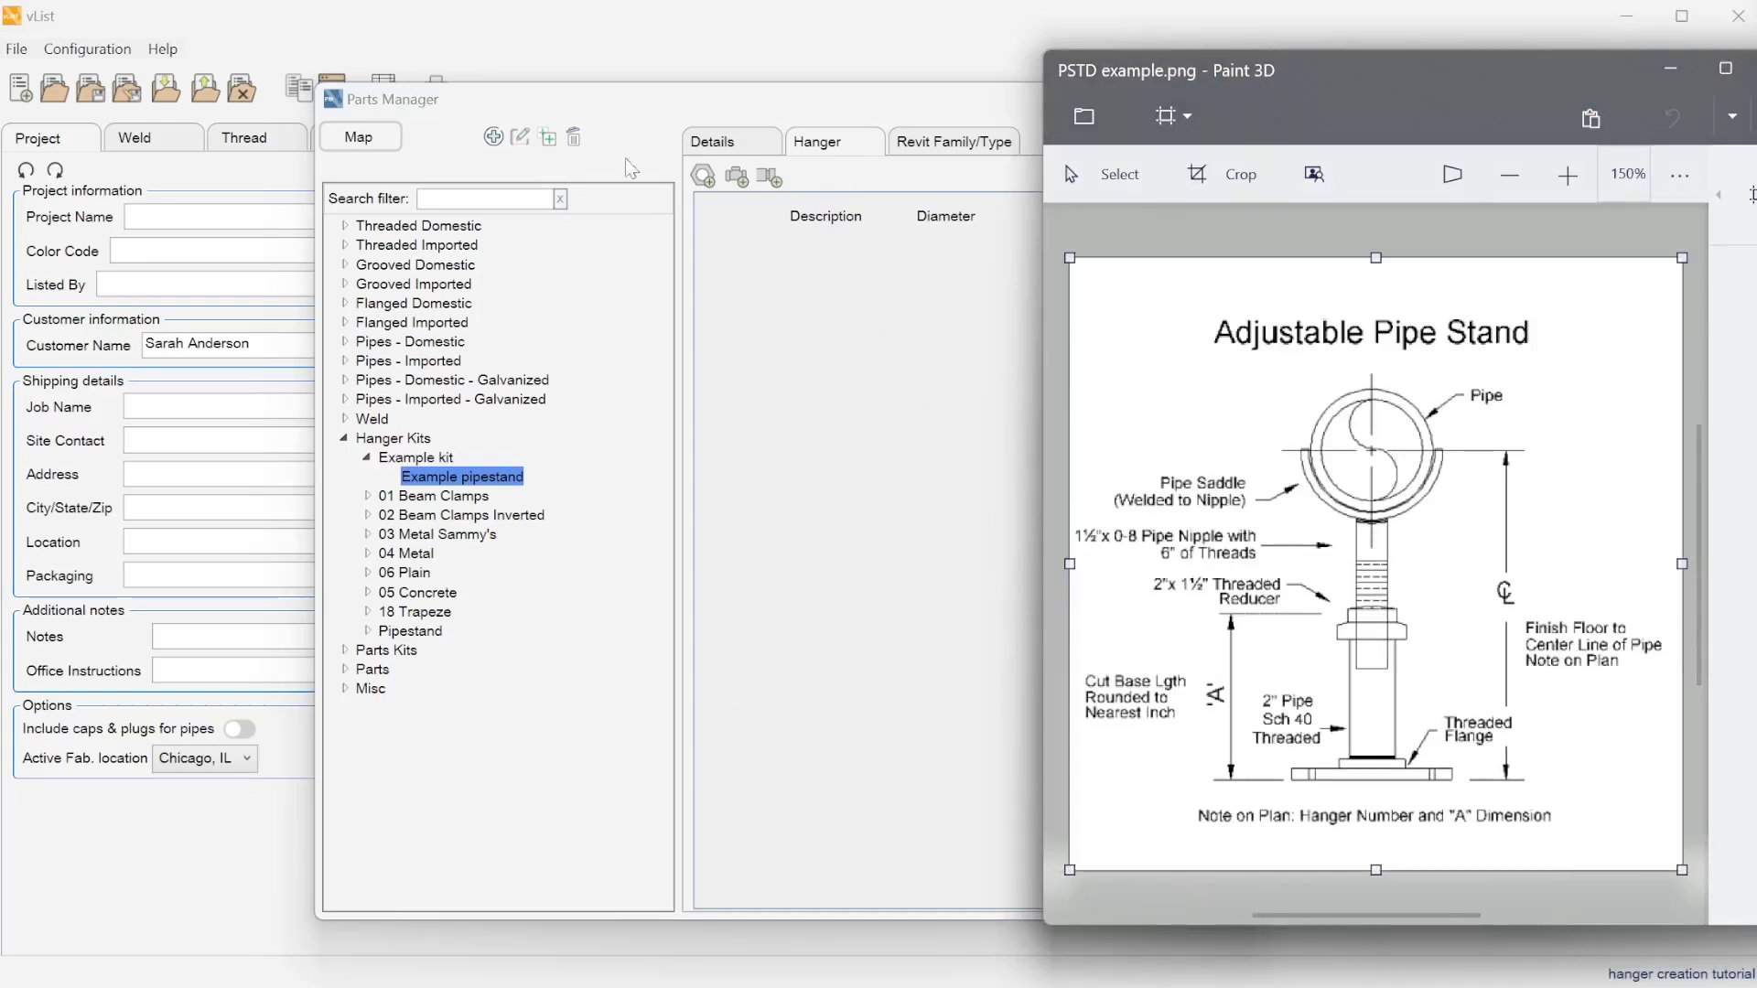
drag(731, 100, 532, 103)
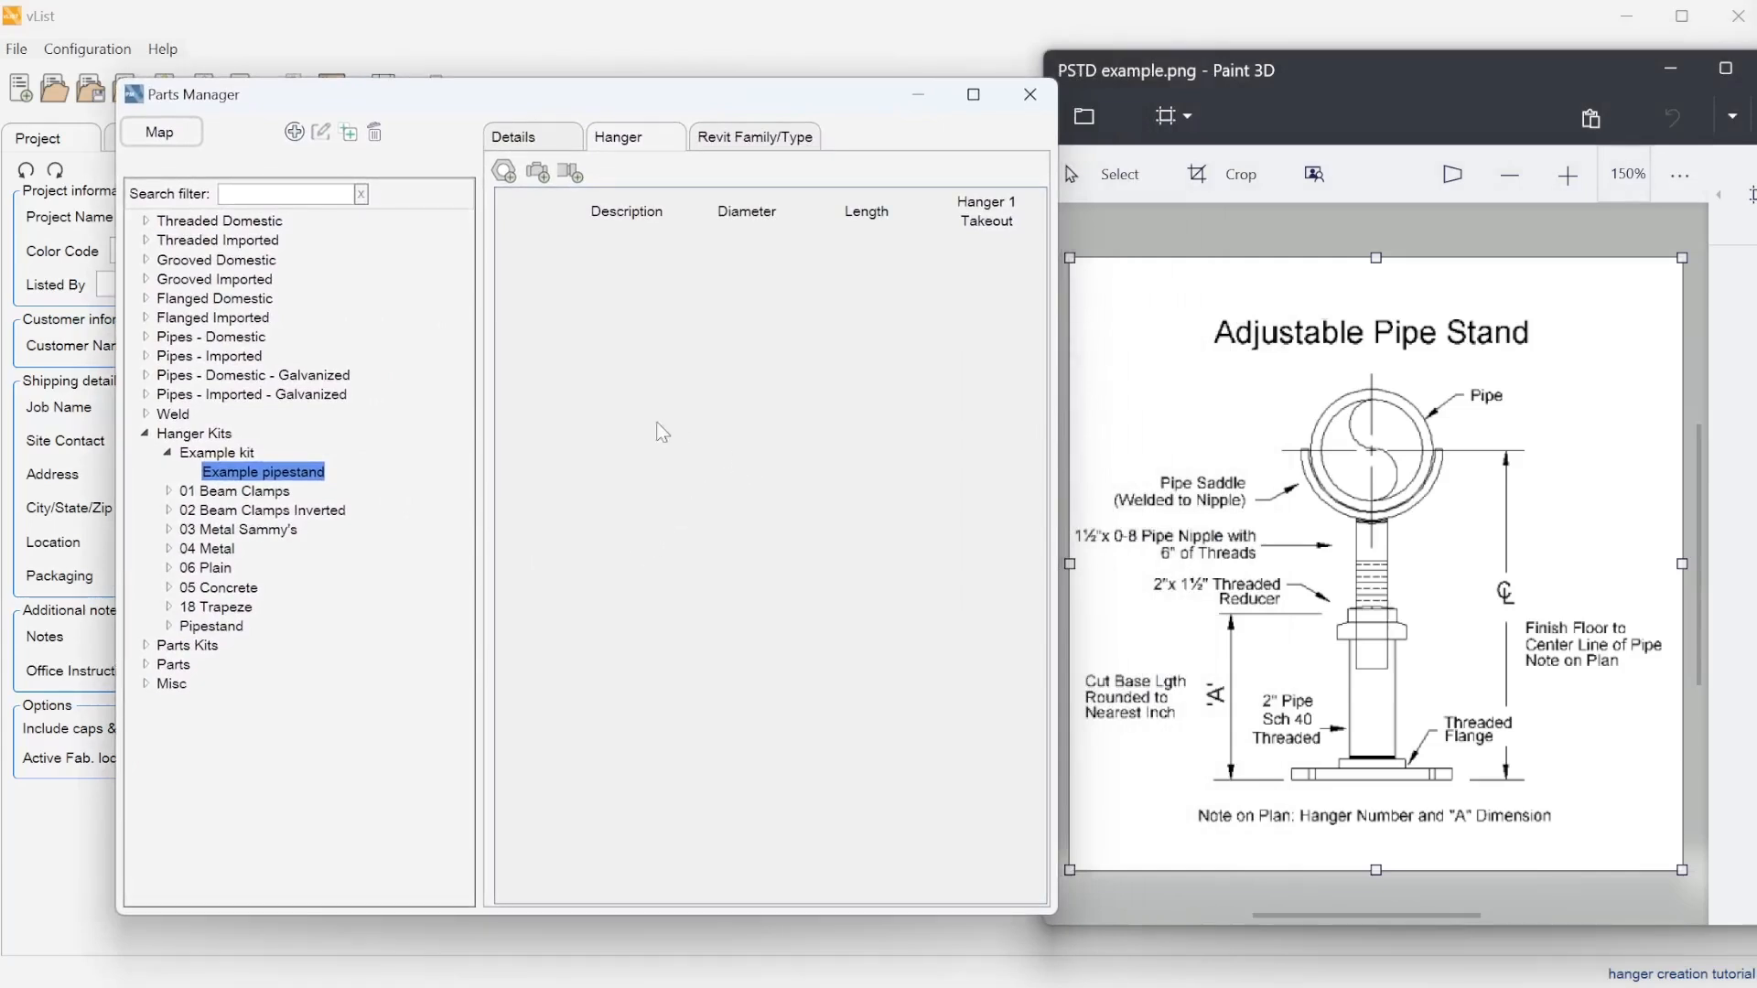
Step: Add a Riser clamp from the Clamps subcategory to the pipestand's hanger parts table
click(504, 174)
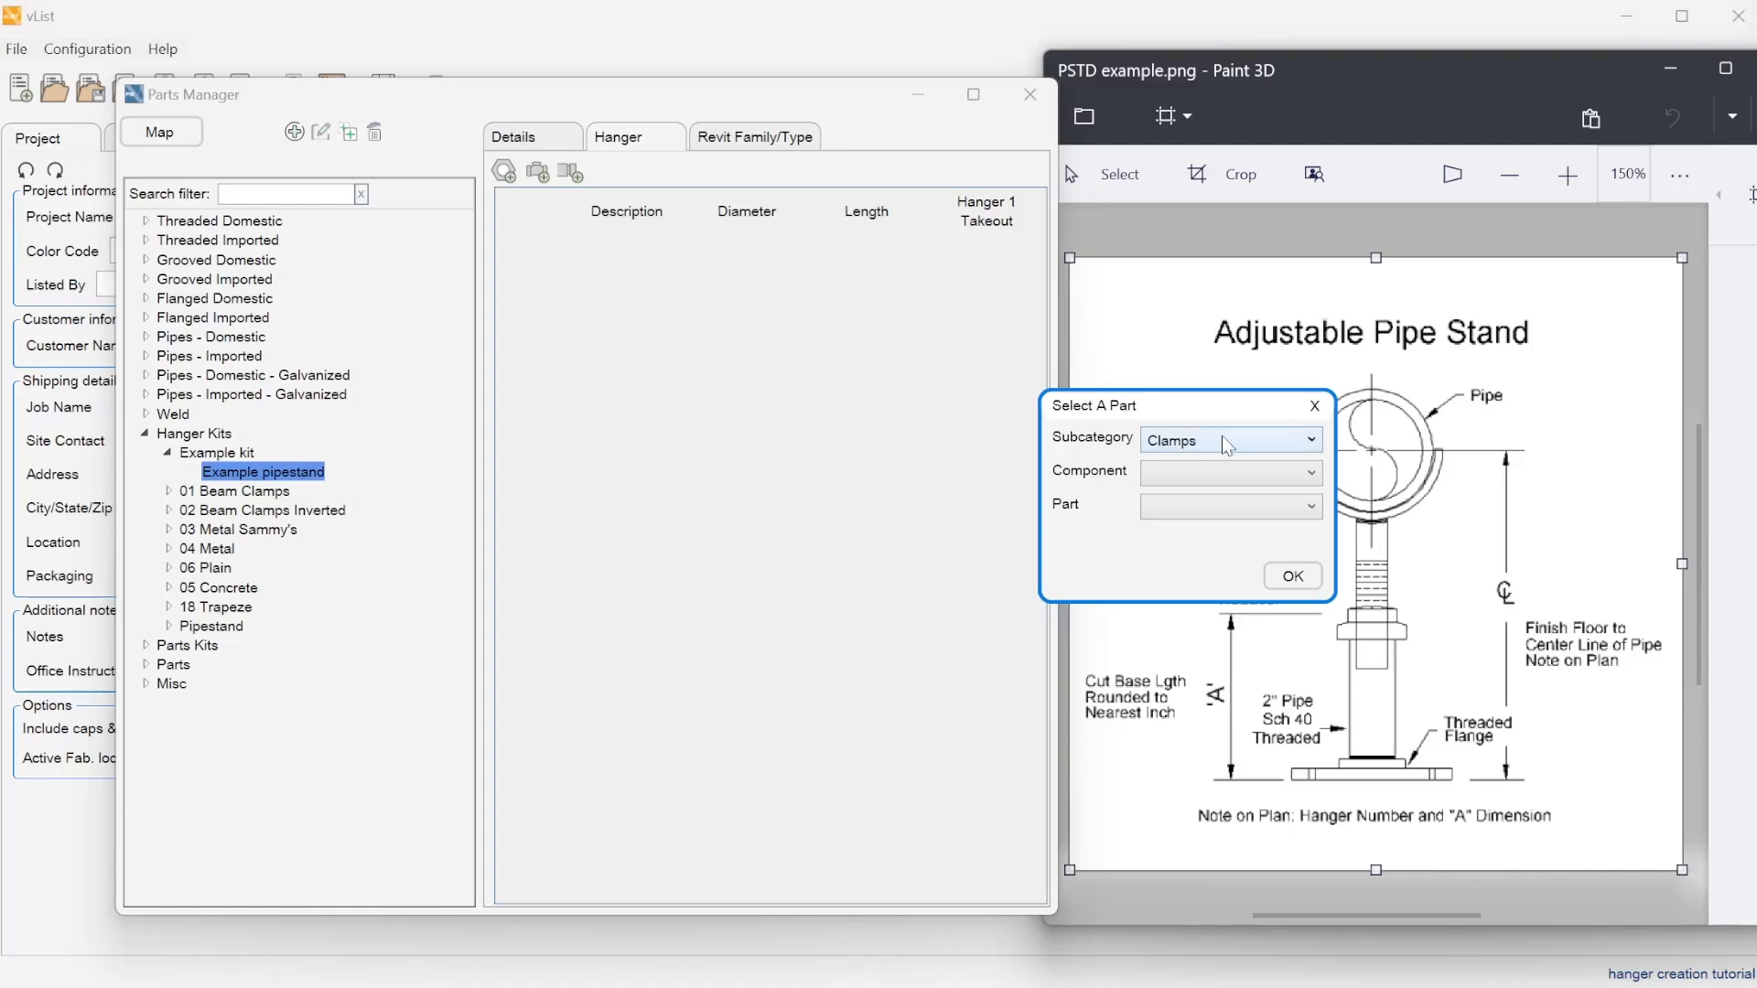
click(1204, 483)
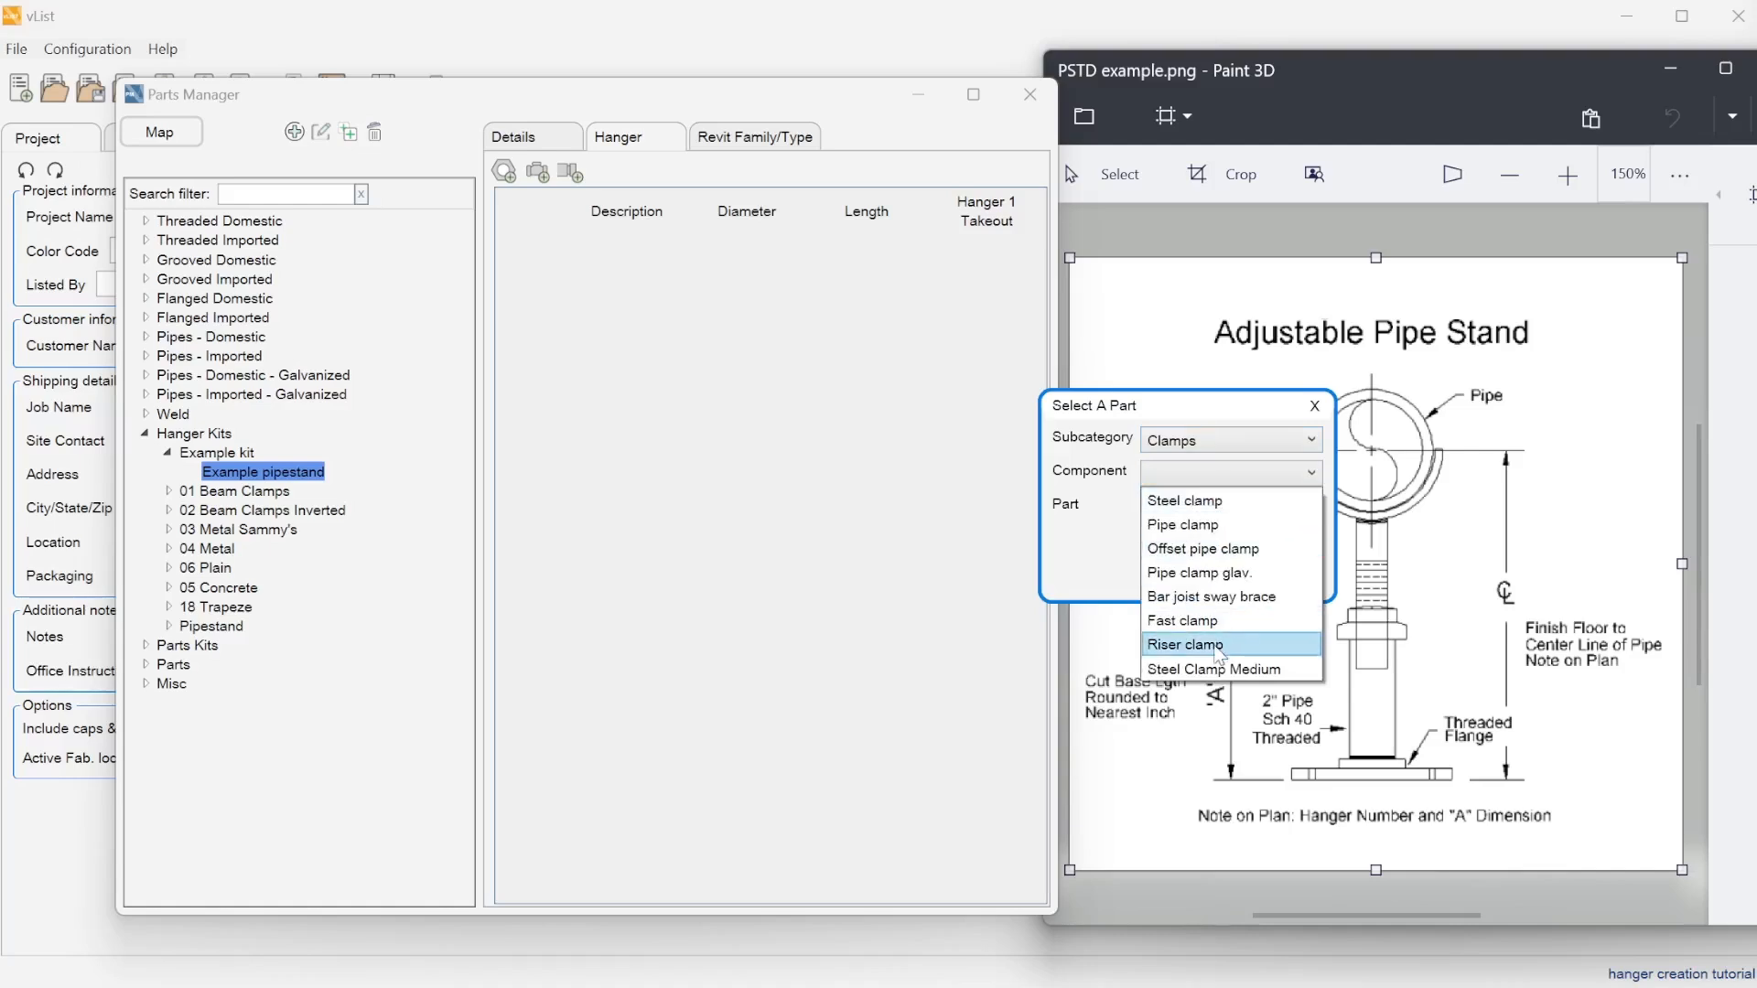
click(1217, 644)
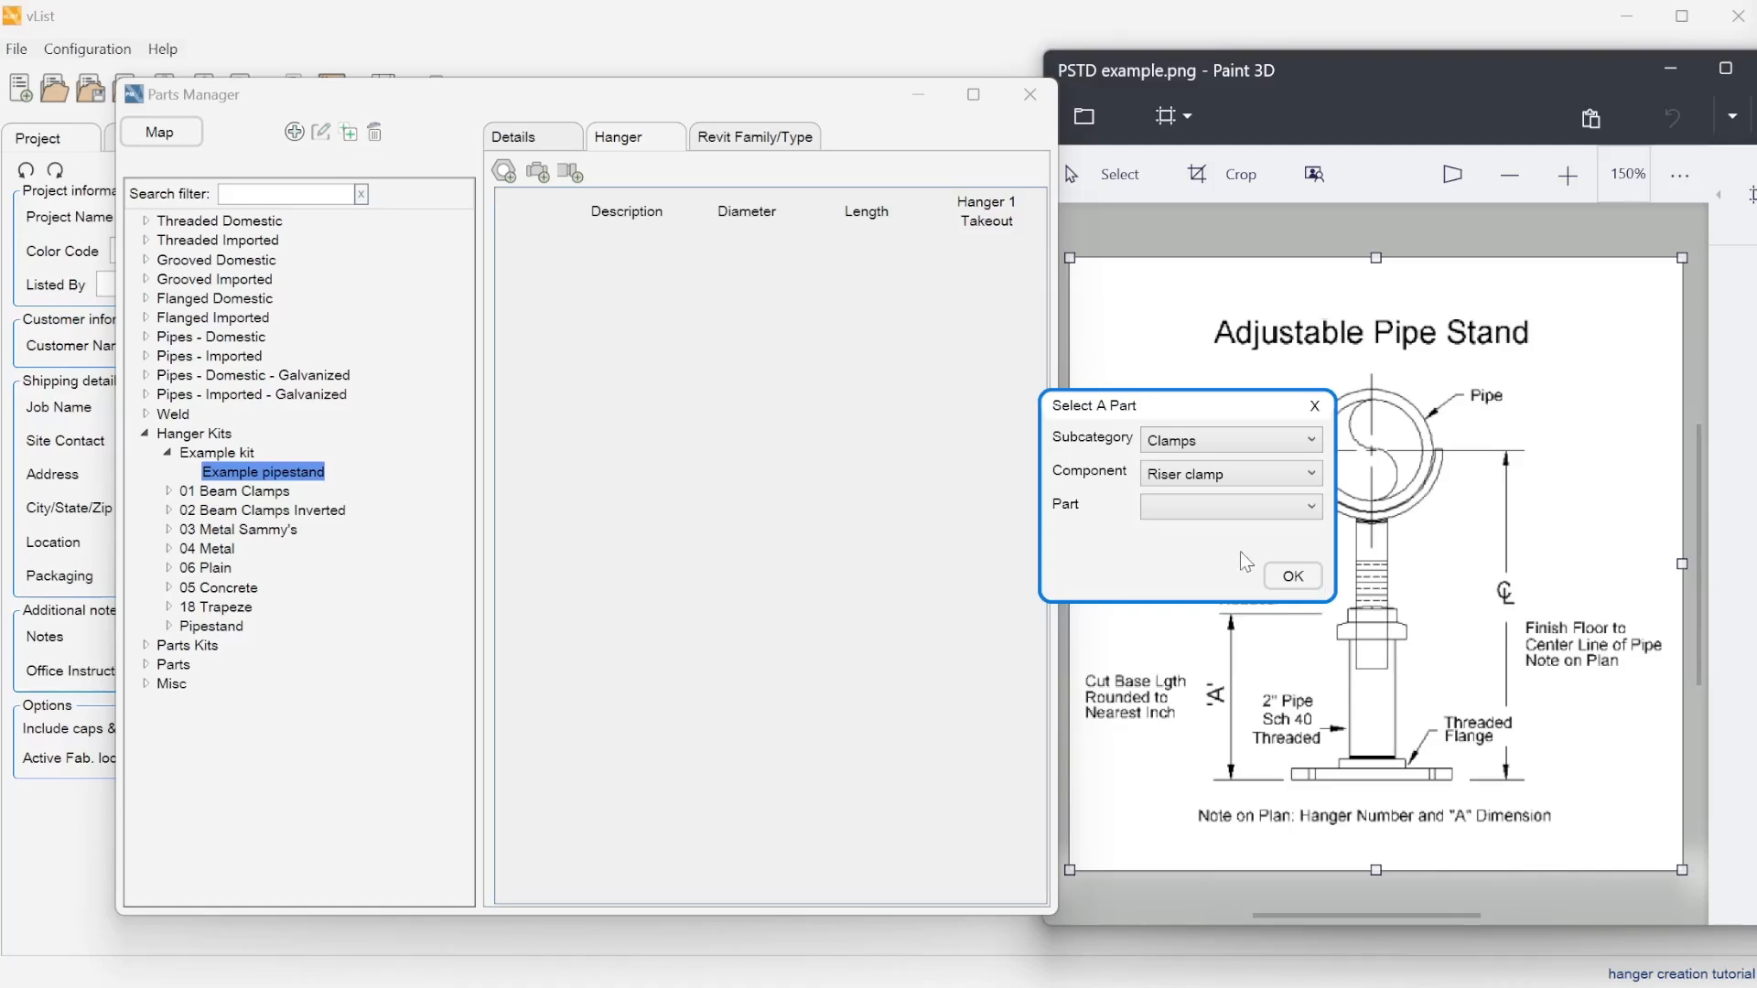
click(1294, 578)
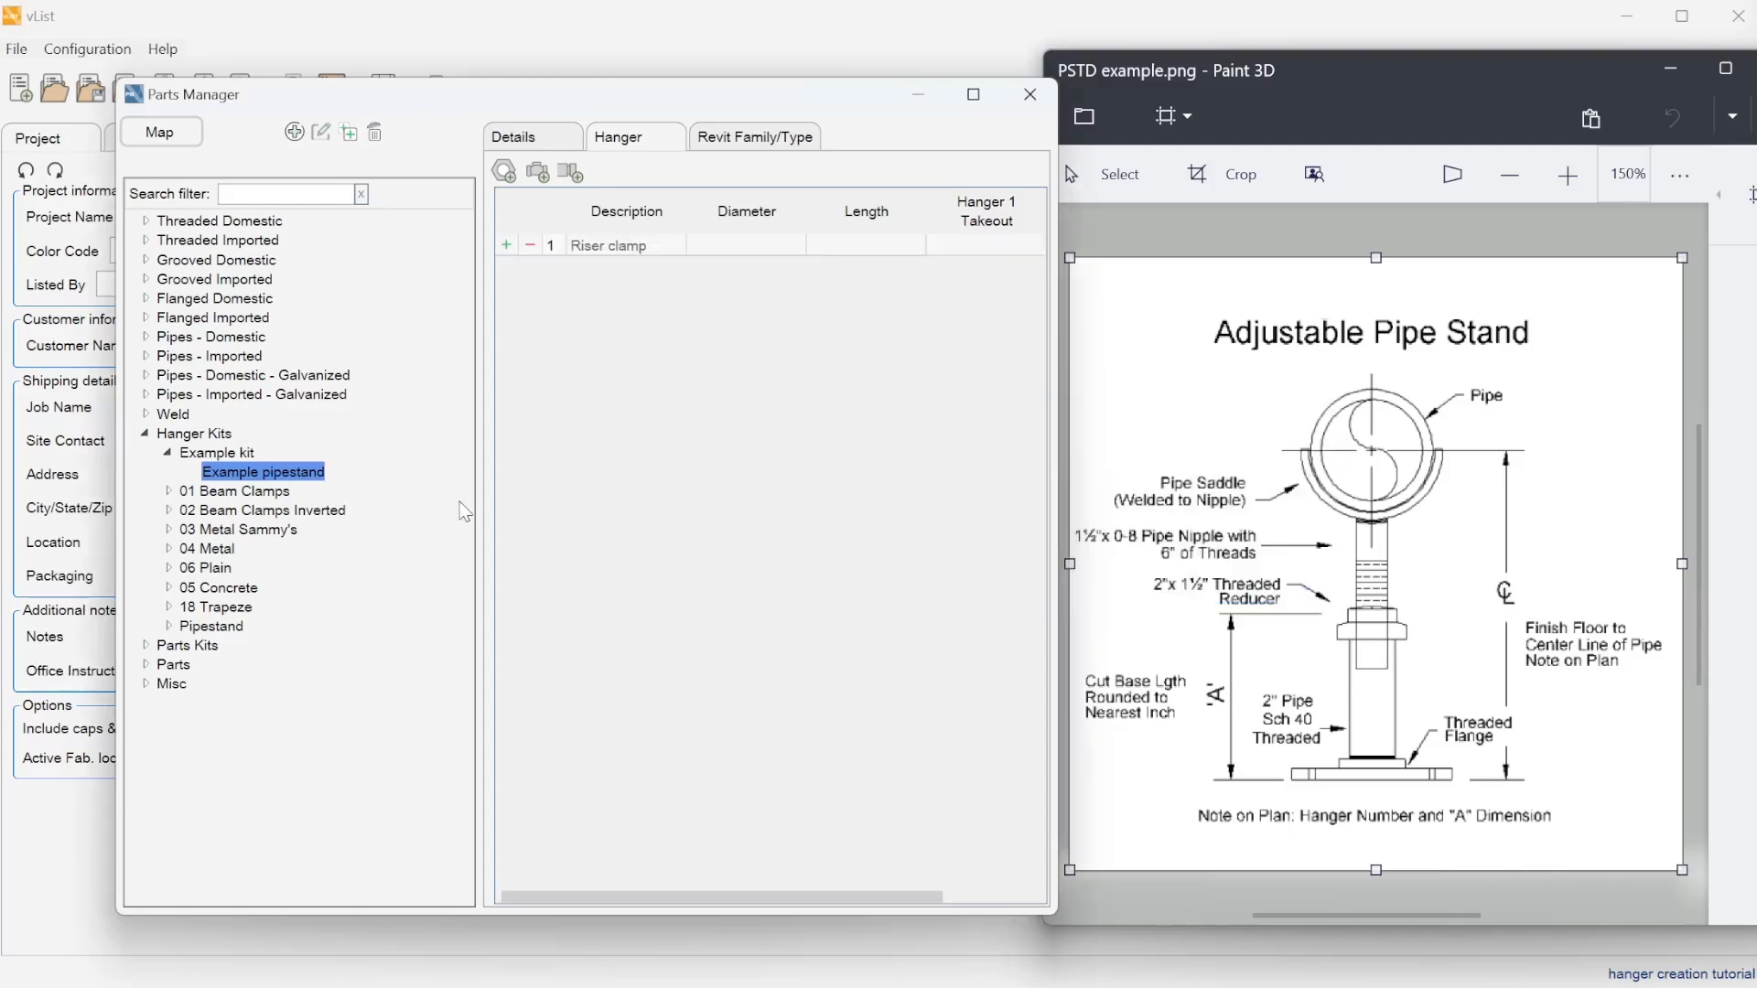
Step: Set the riser clamp's diameter to D1 and widen the Description column slightly
click(716, 245)
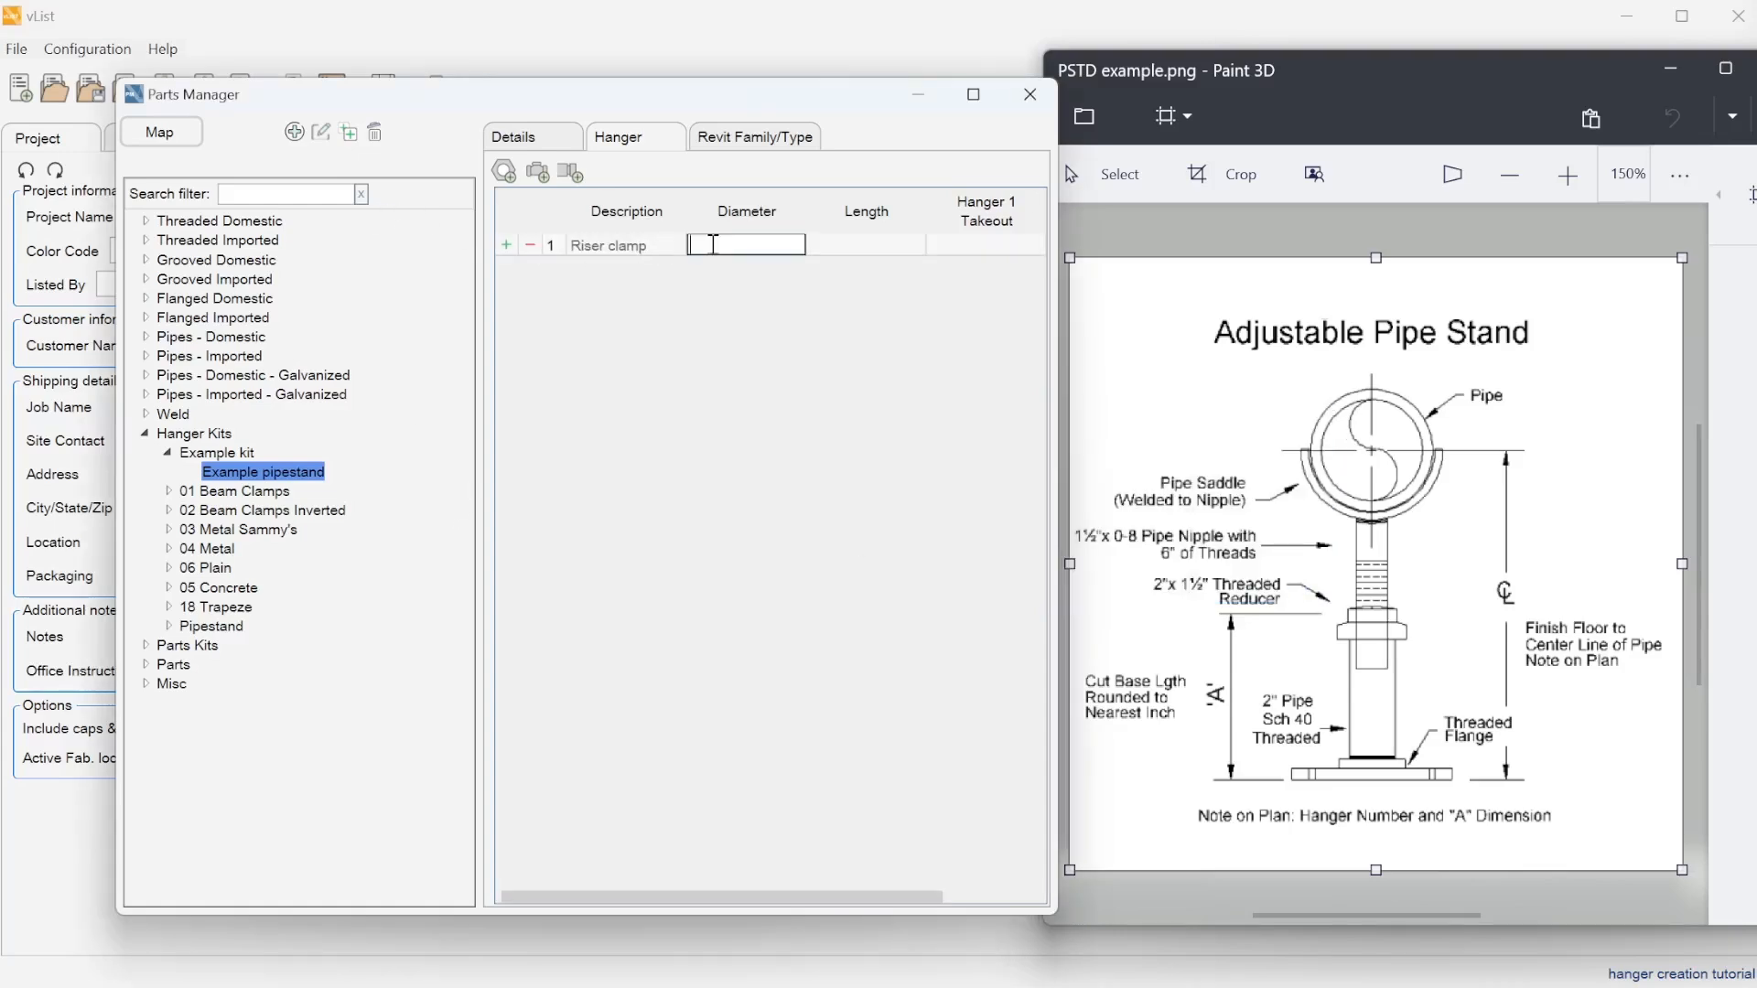
text(D1)
click(1025, 264)
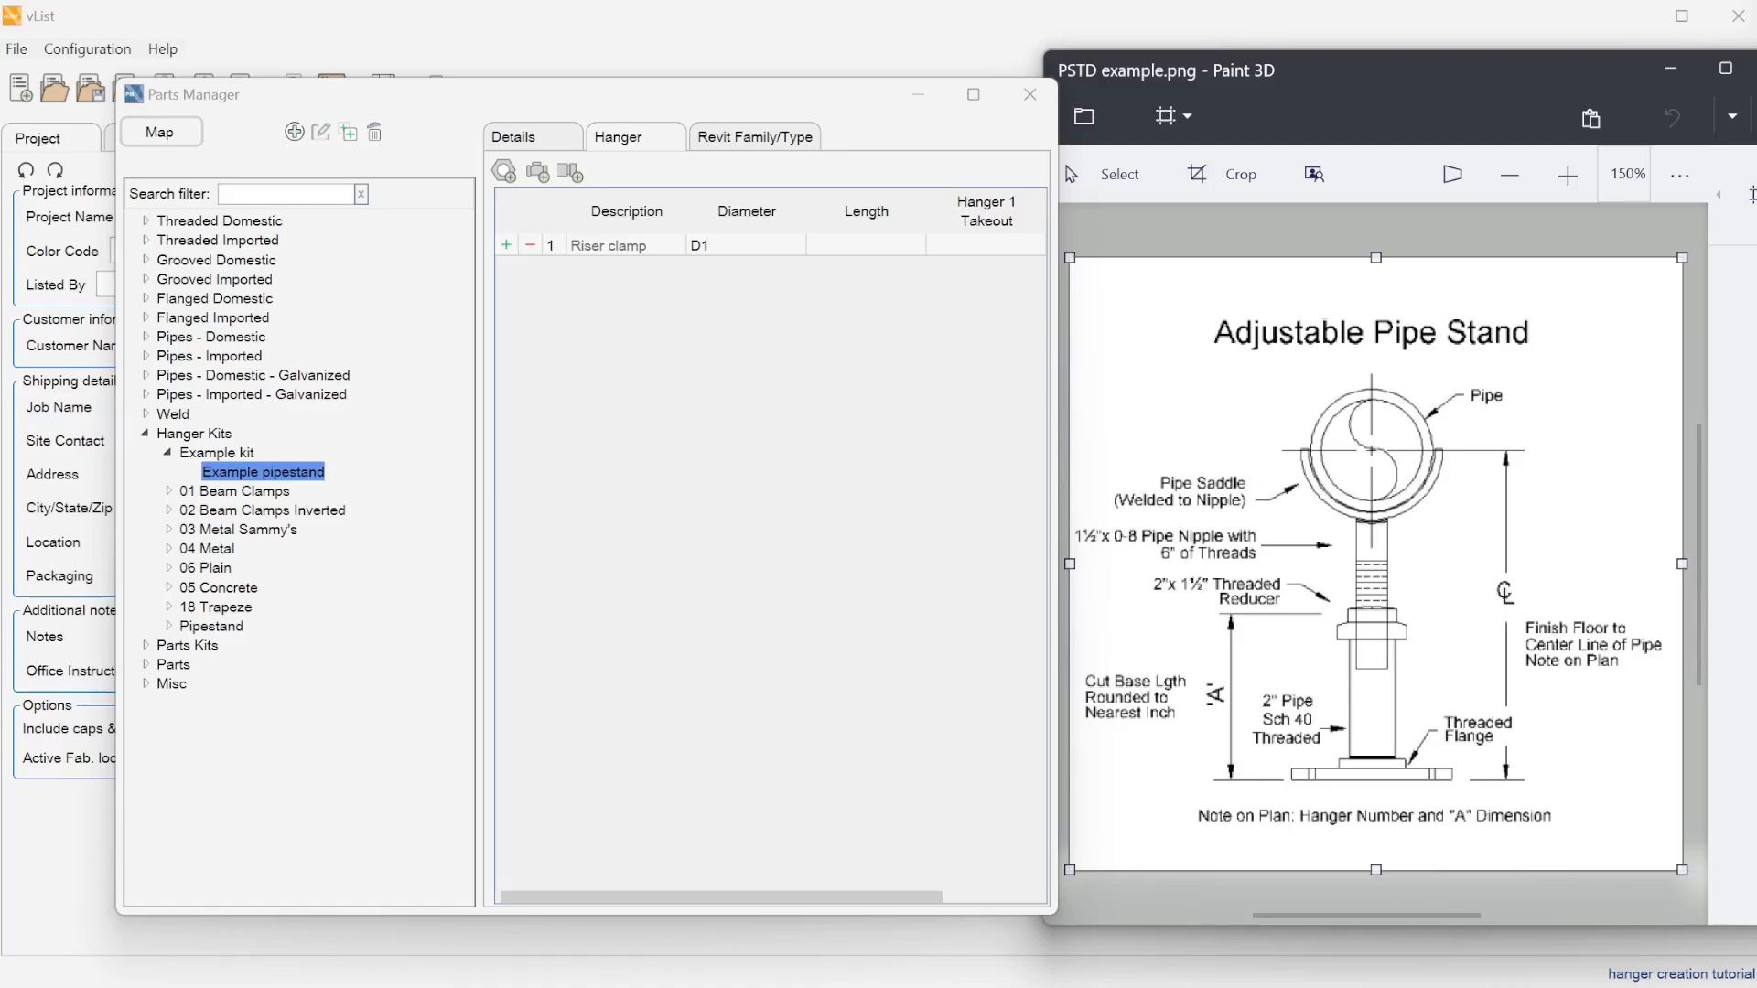
drag(686, 212, 708, 212)
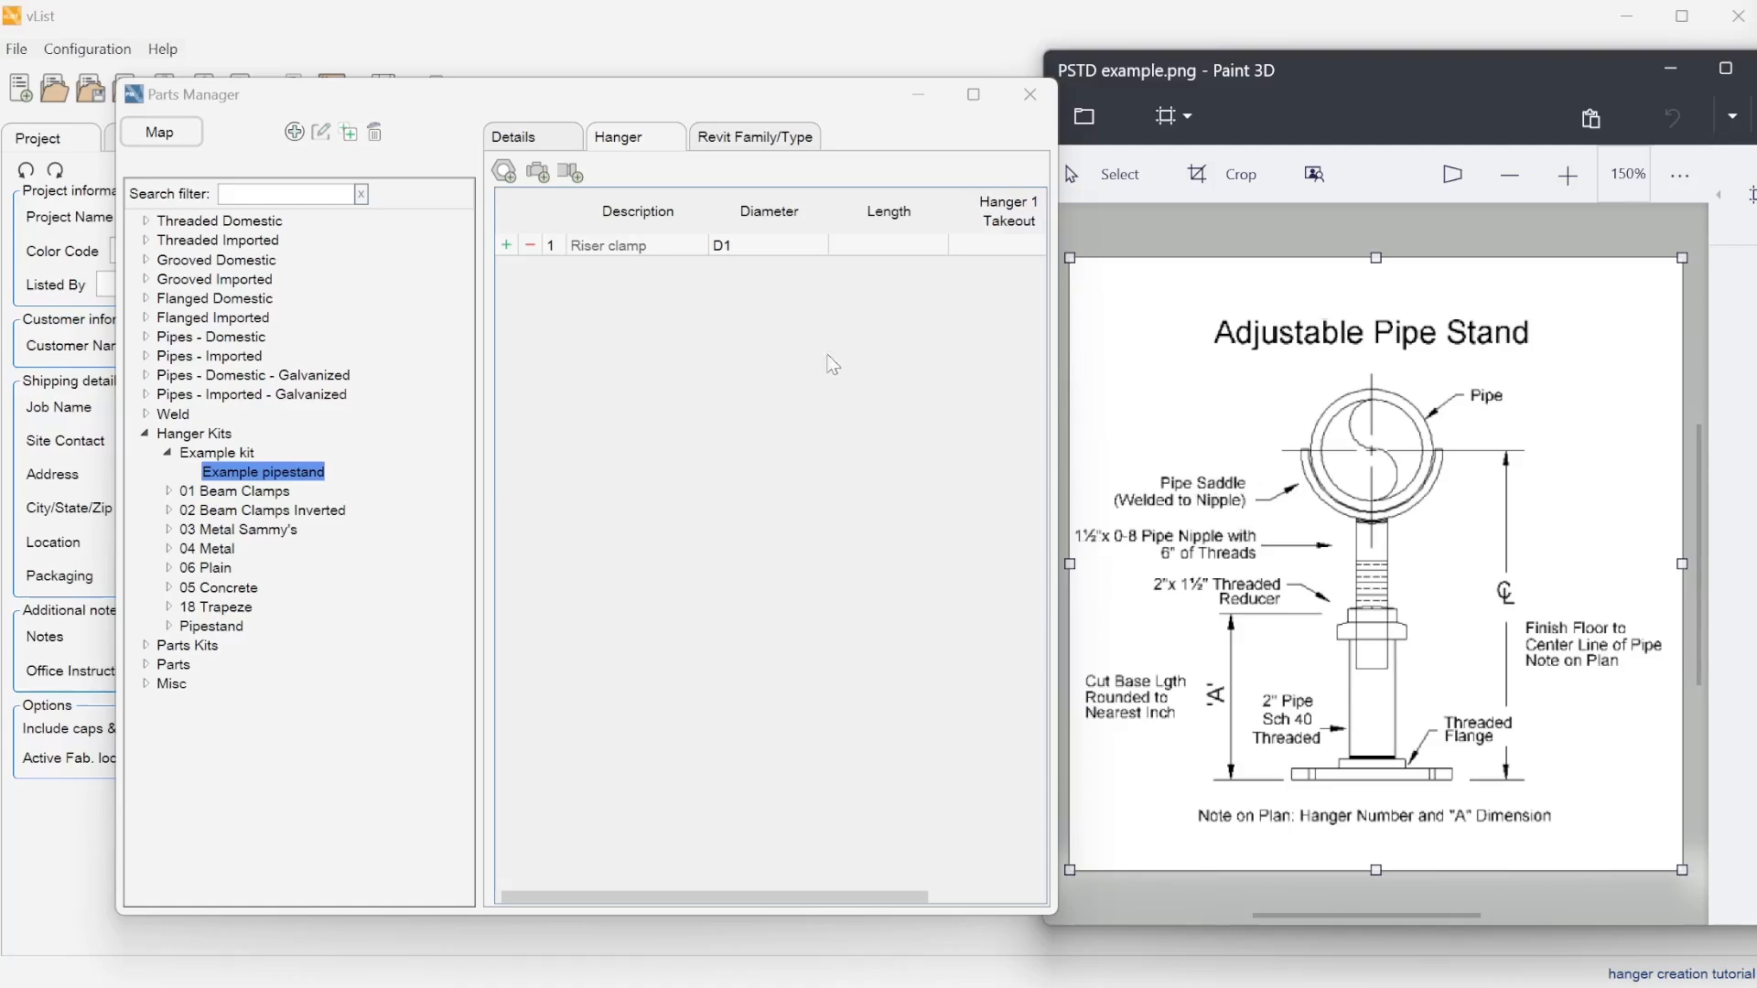
Step: Add a 1 ½ diameter Sch 40 21' pipe from Pipes - Domestic to the hanger parts table
click(574, 180)
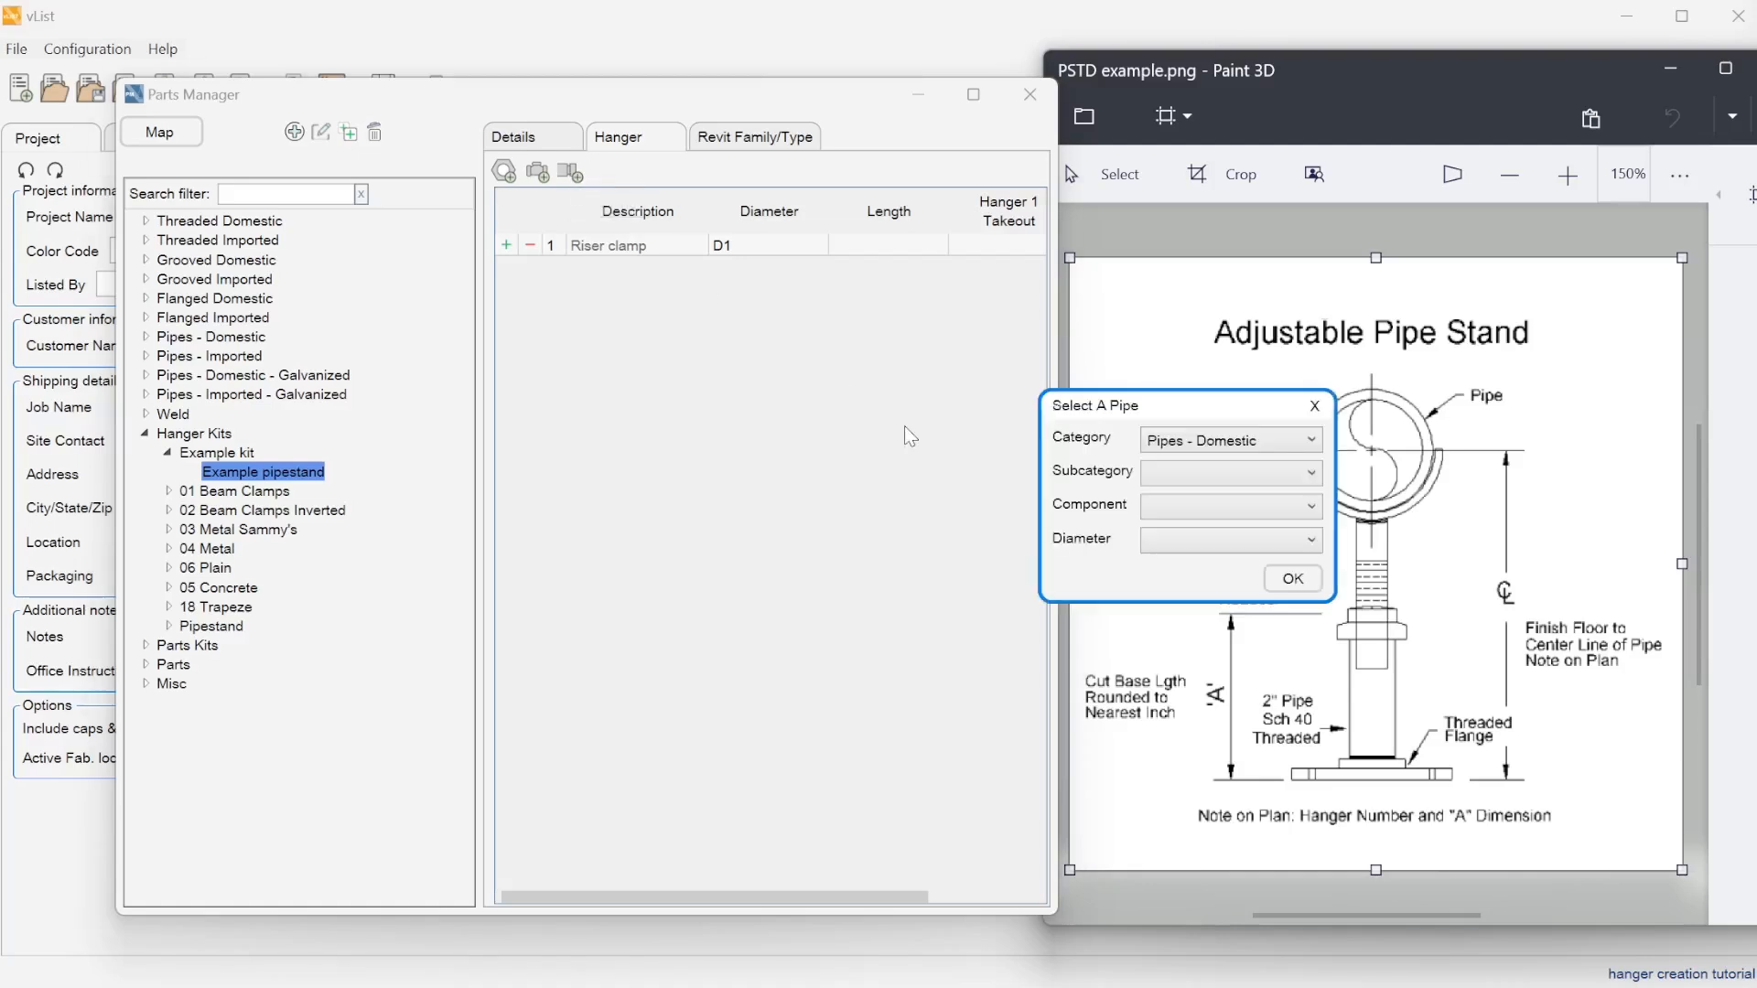
drag(1216, 414, 788, 416)
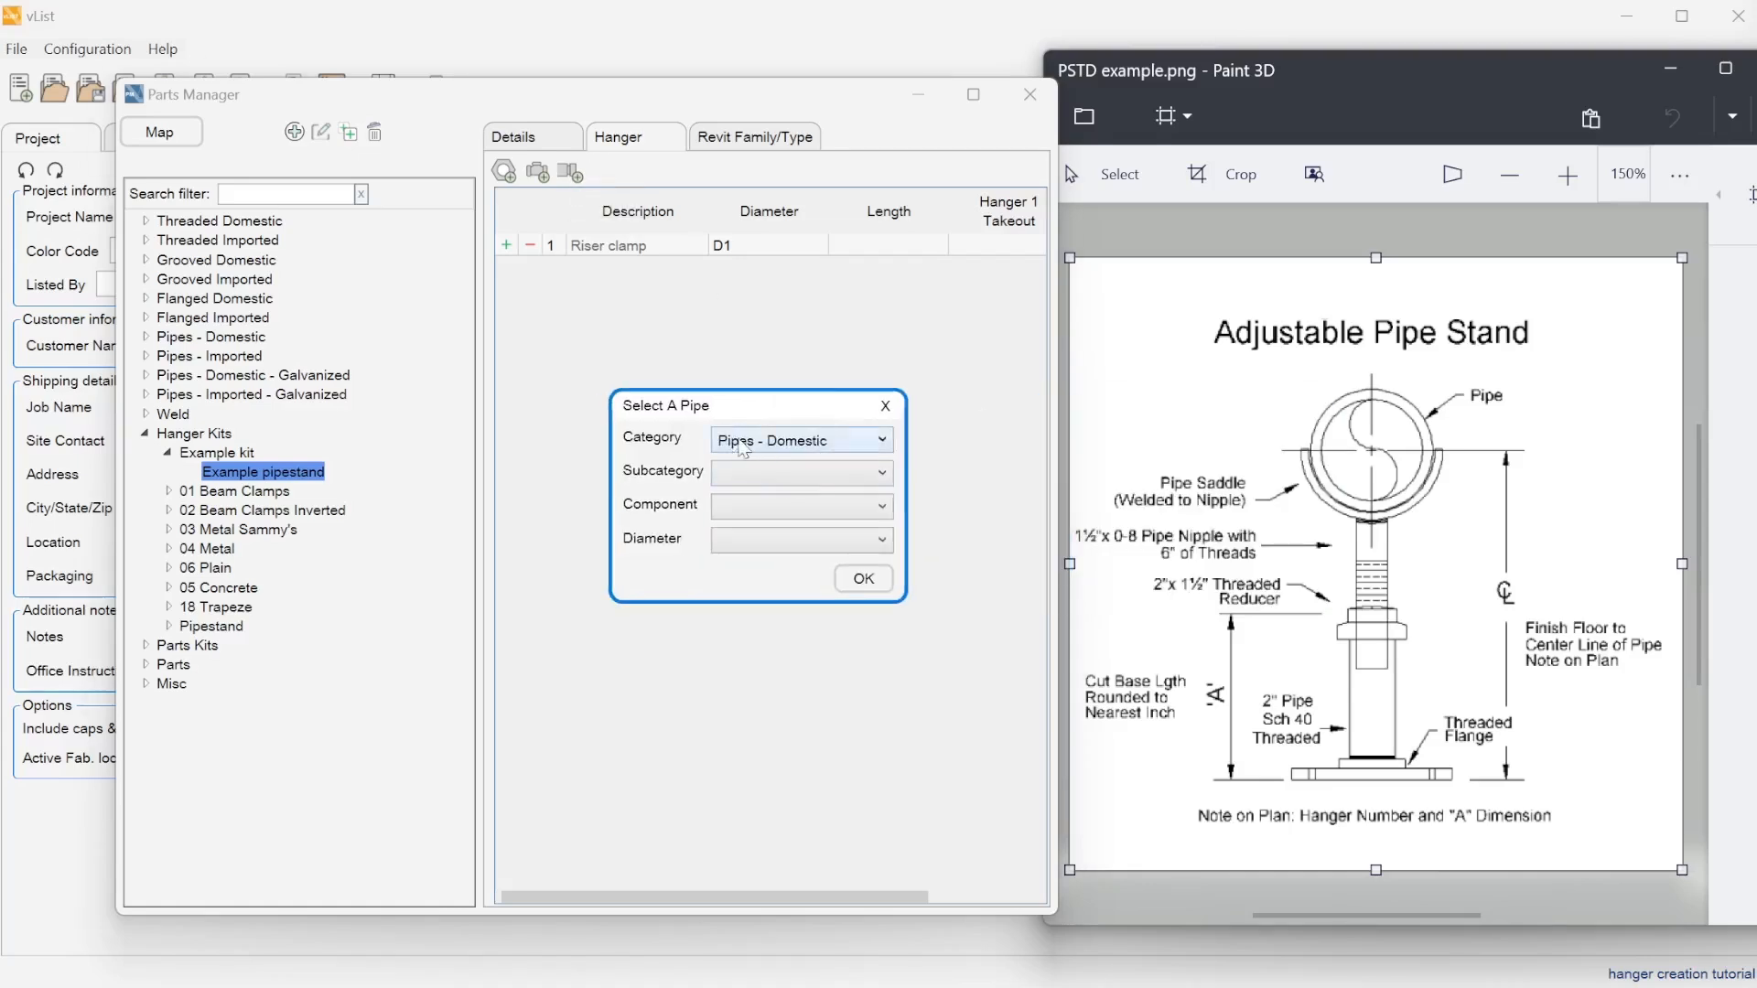
click(748, 473)
click(769, 582)
click(770, 504)
click(756, 538)
click(757, 547)
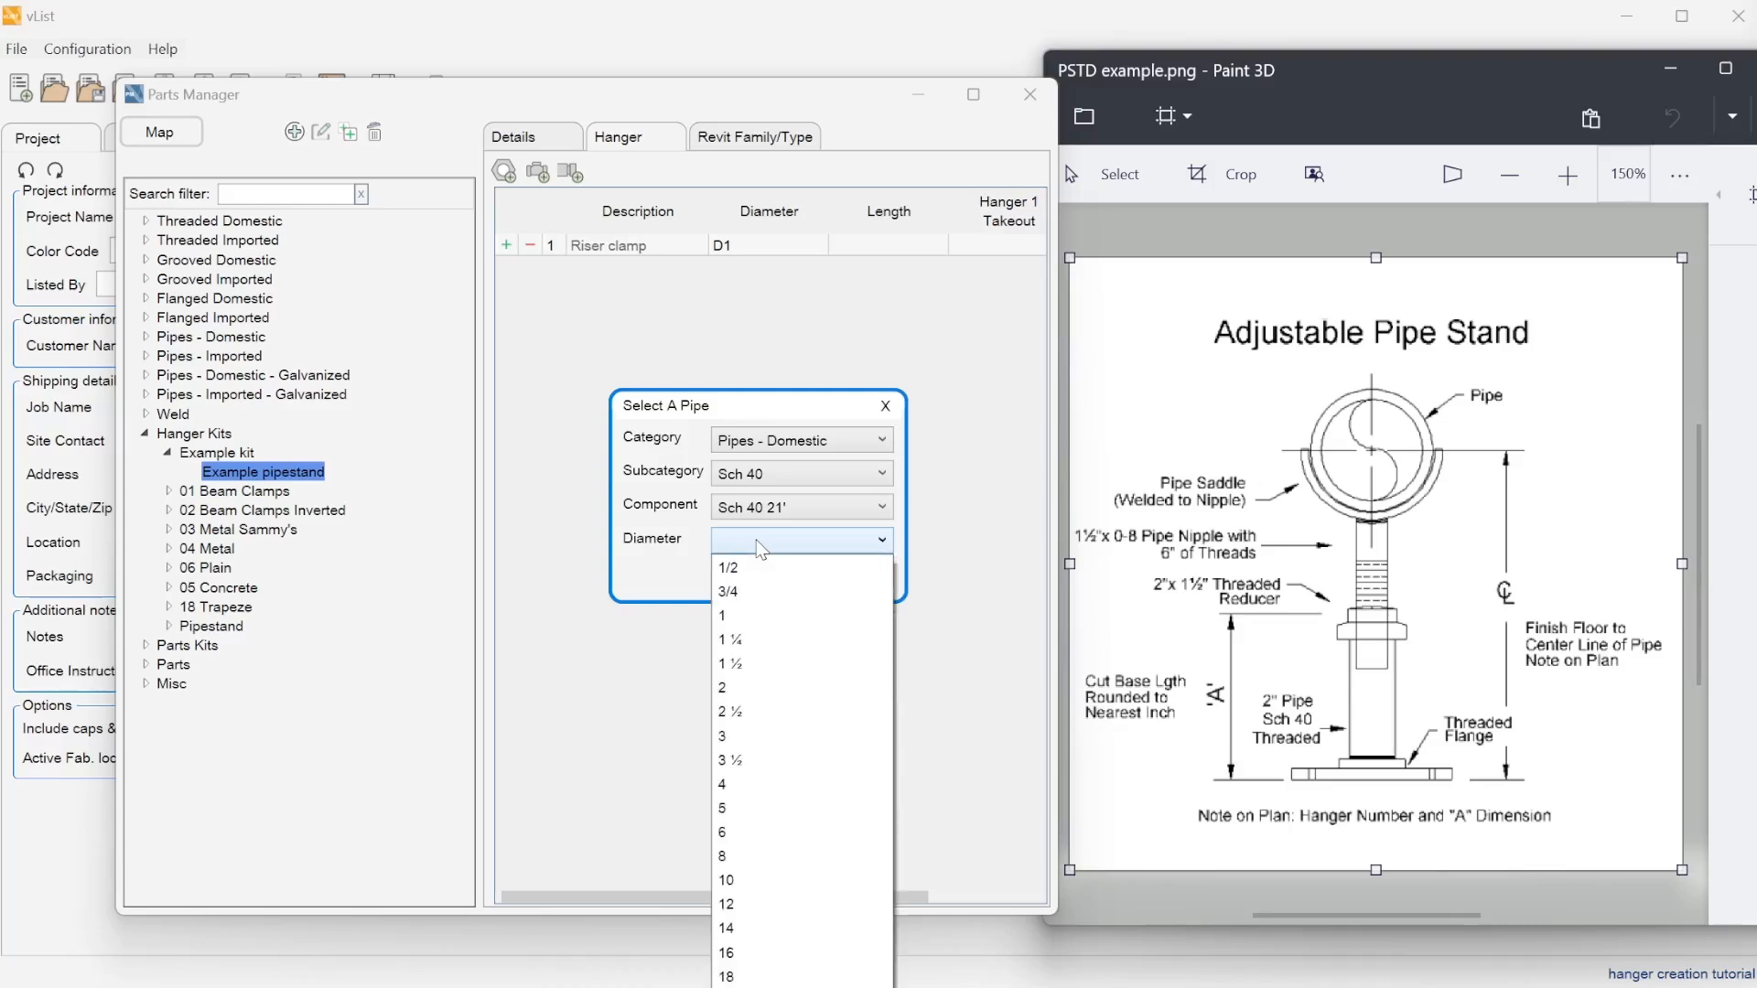
click(774, 665)
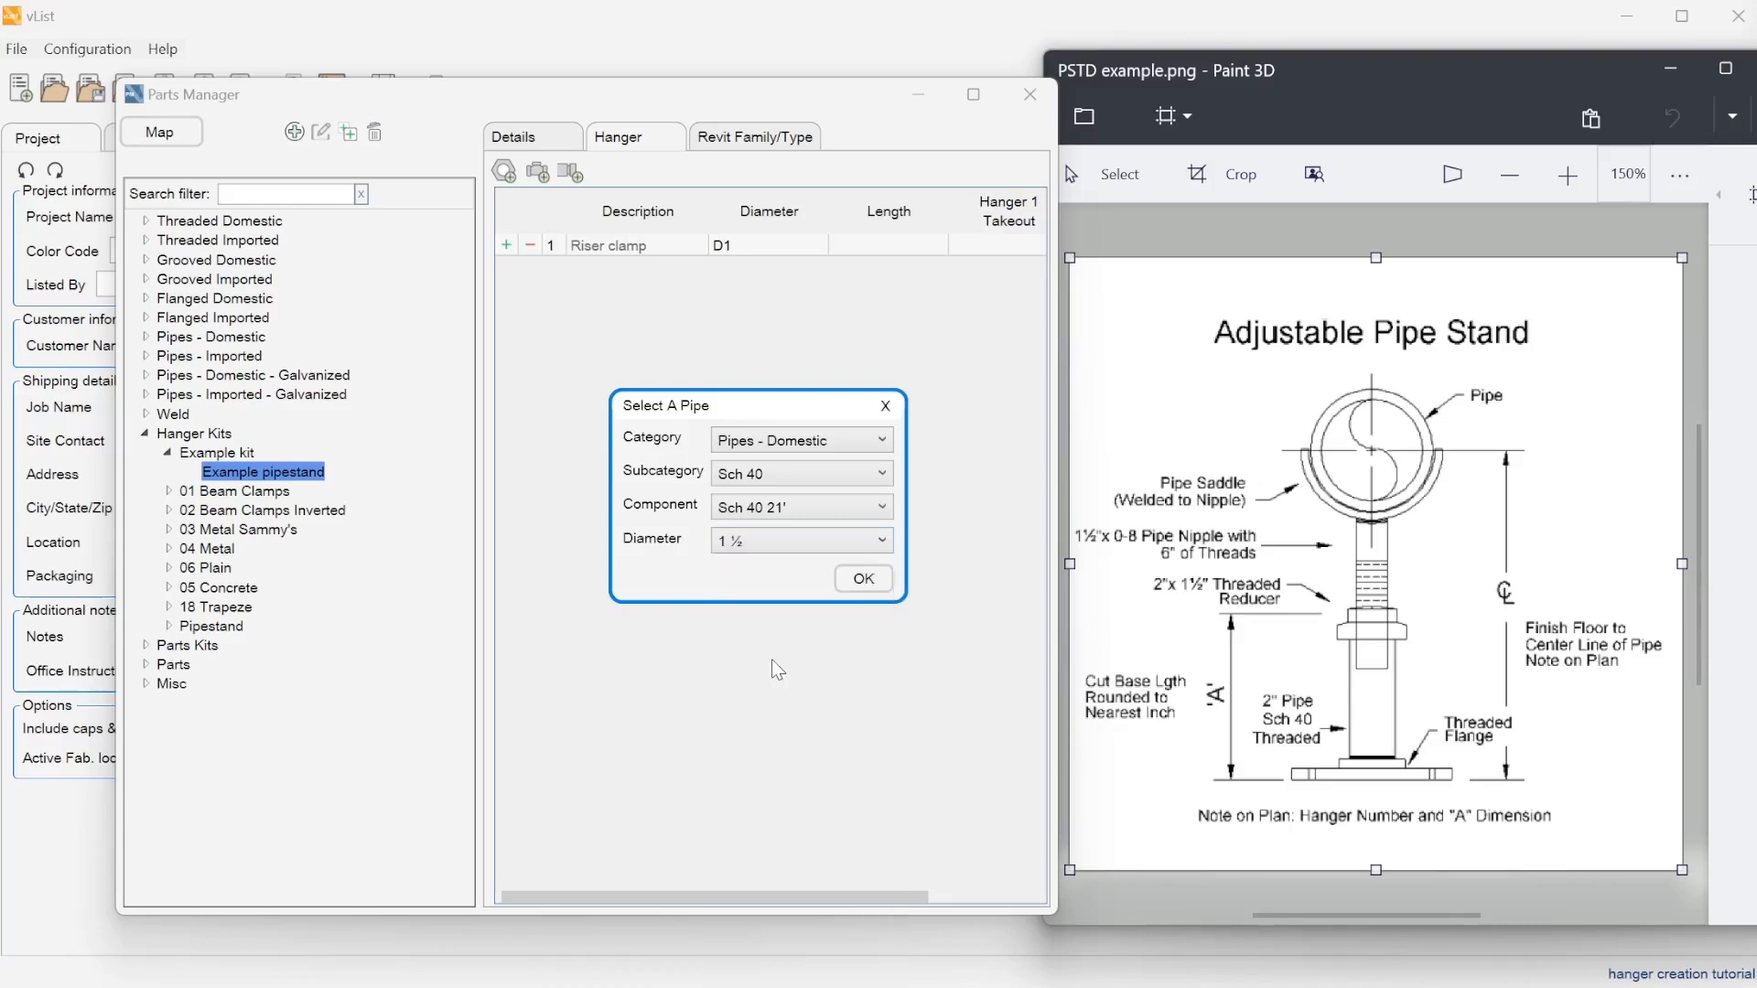
click(864, 579)
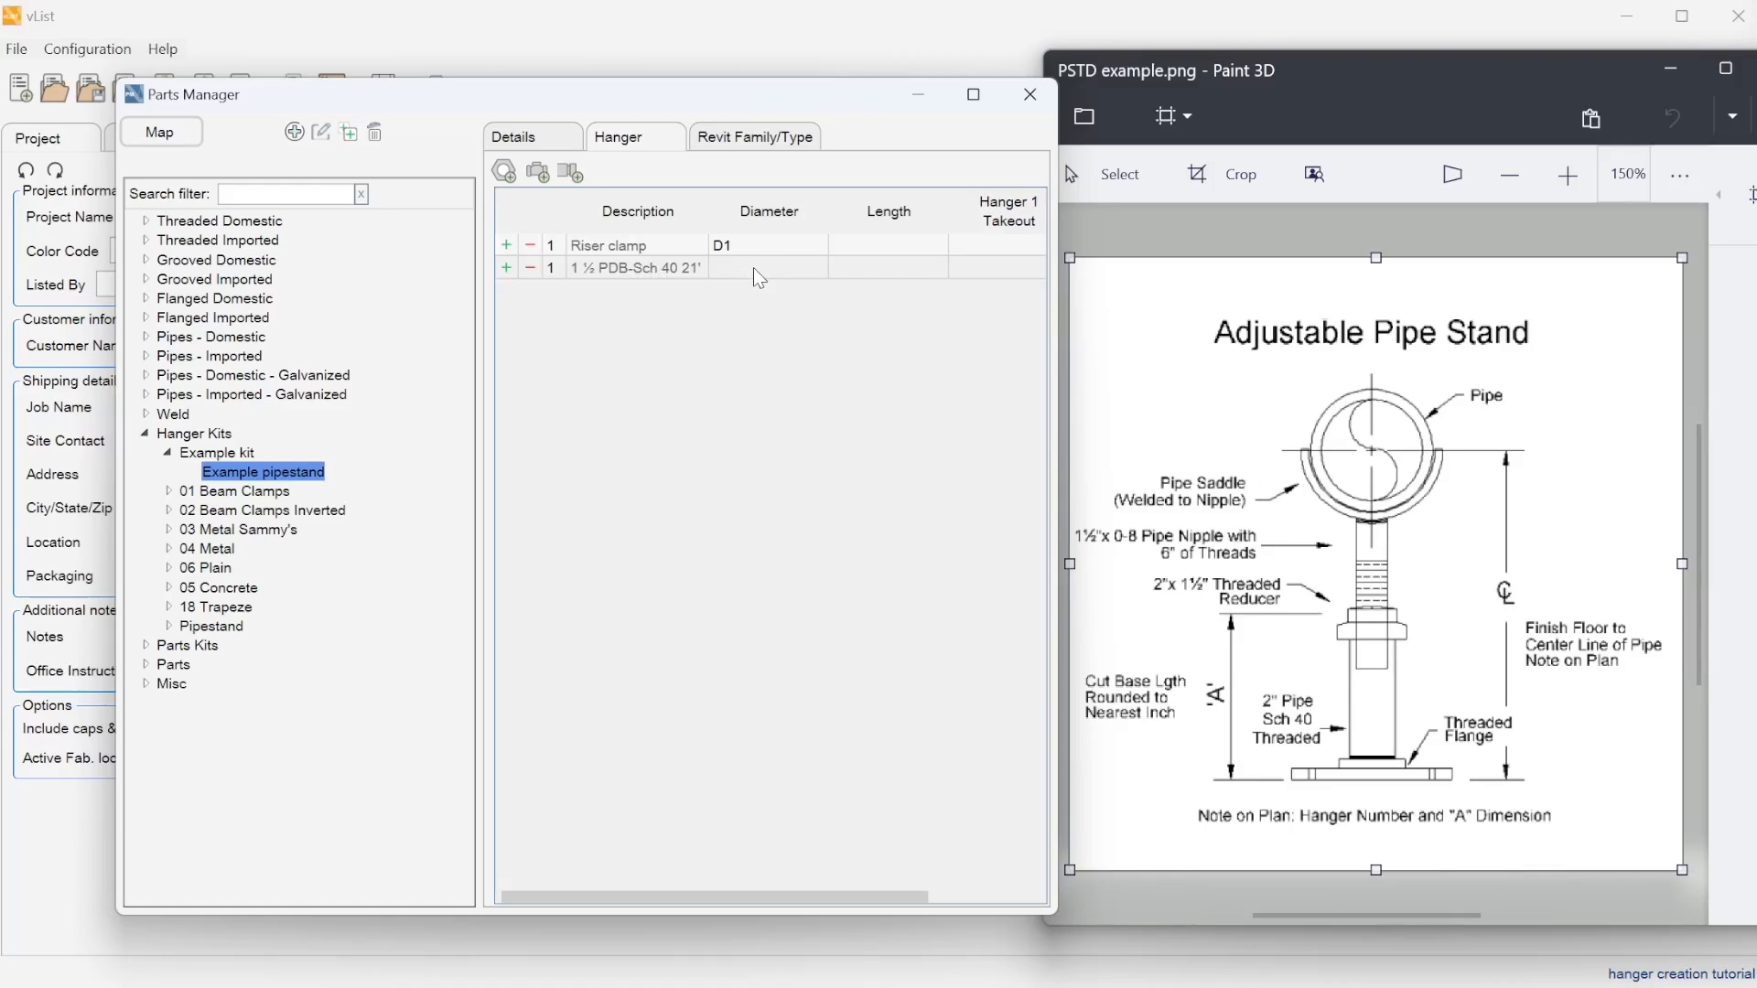
Step: Set the length of the 1 ½ Sch 40 pipe in the hanger parts table to 0'8
click(907, 274)
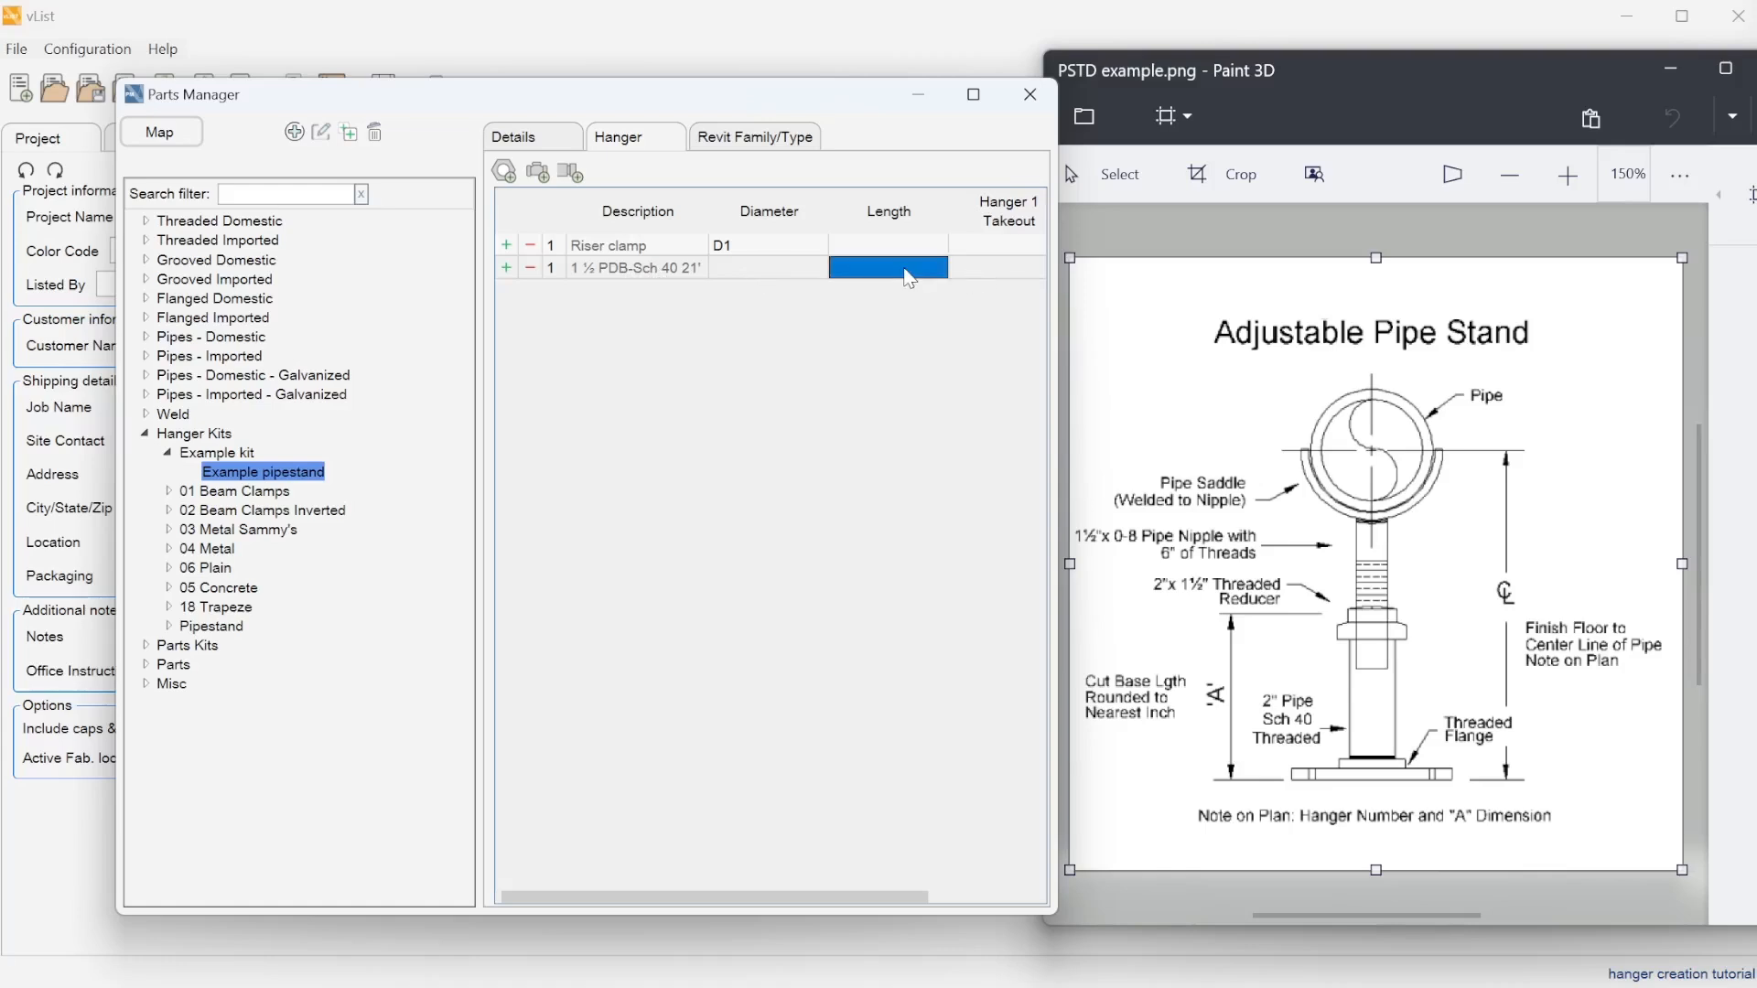
click(904, 269)
text(0'8)
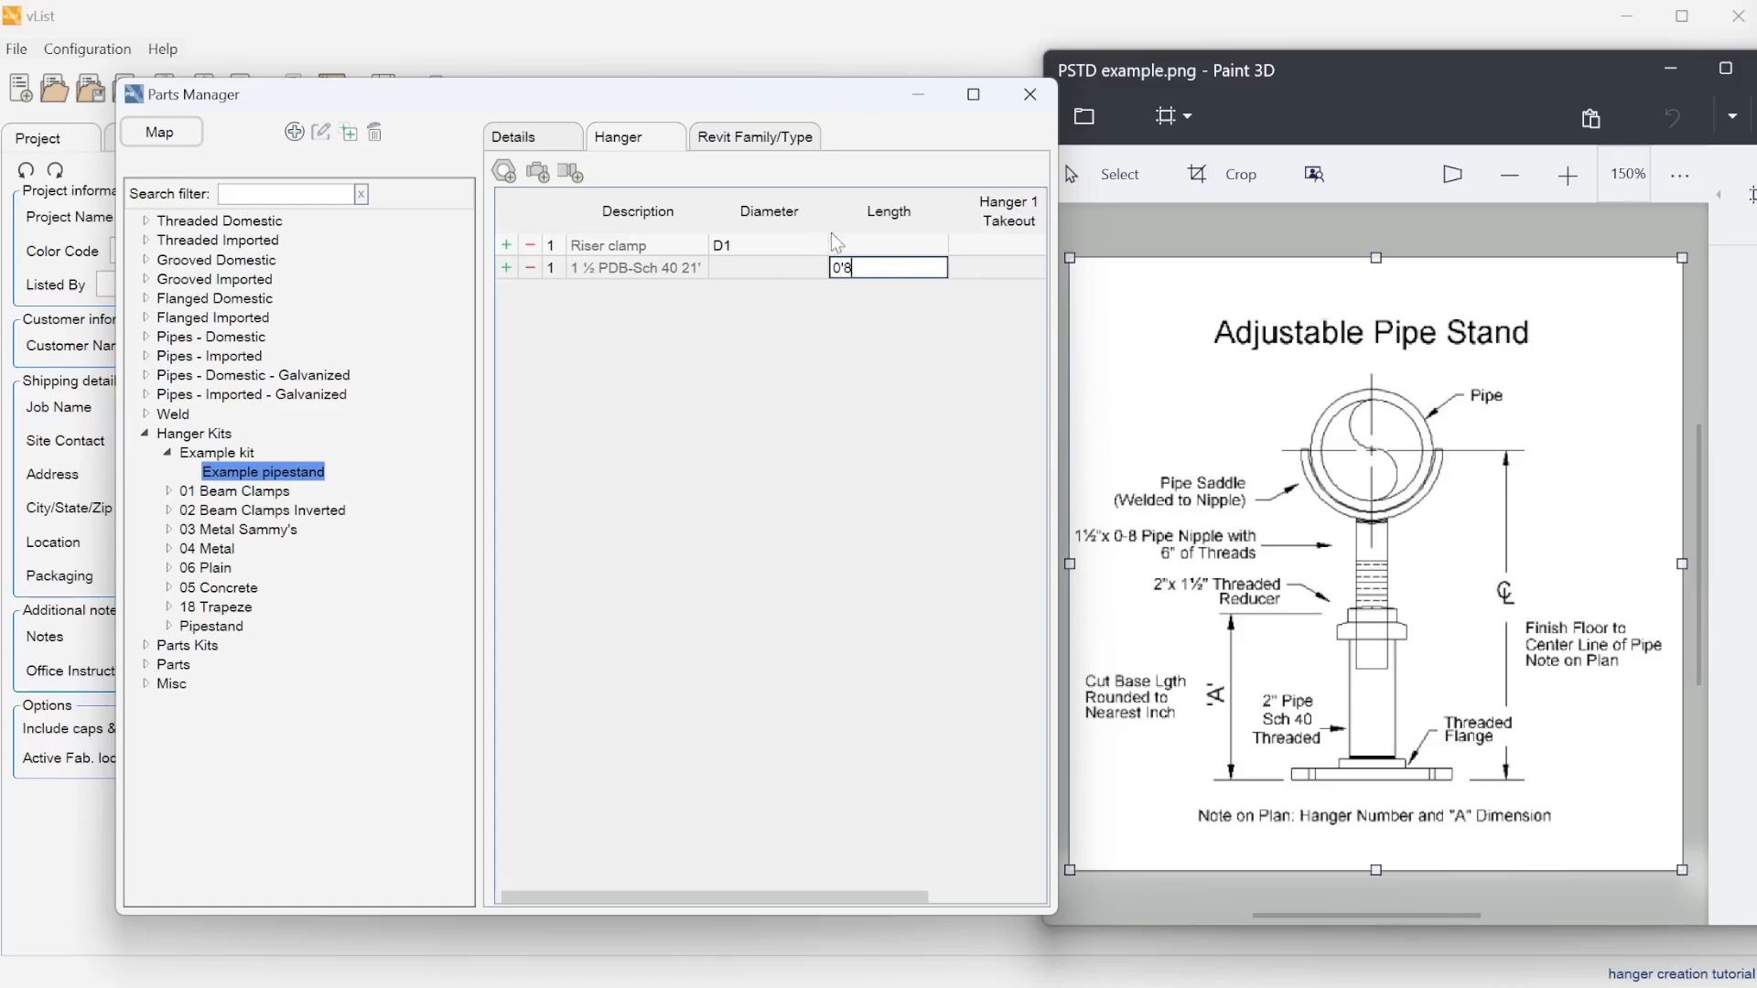
key(Return)
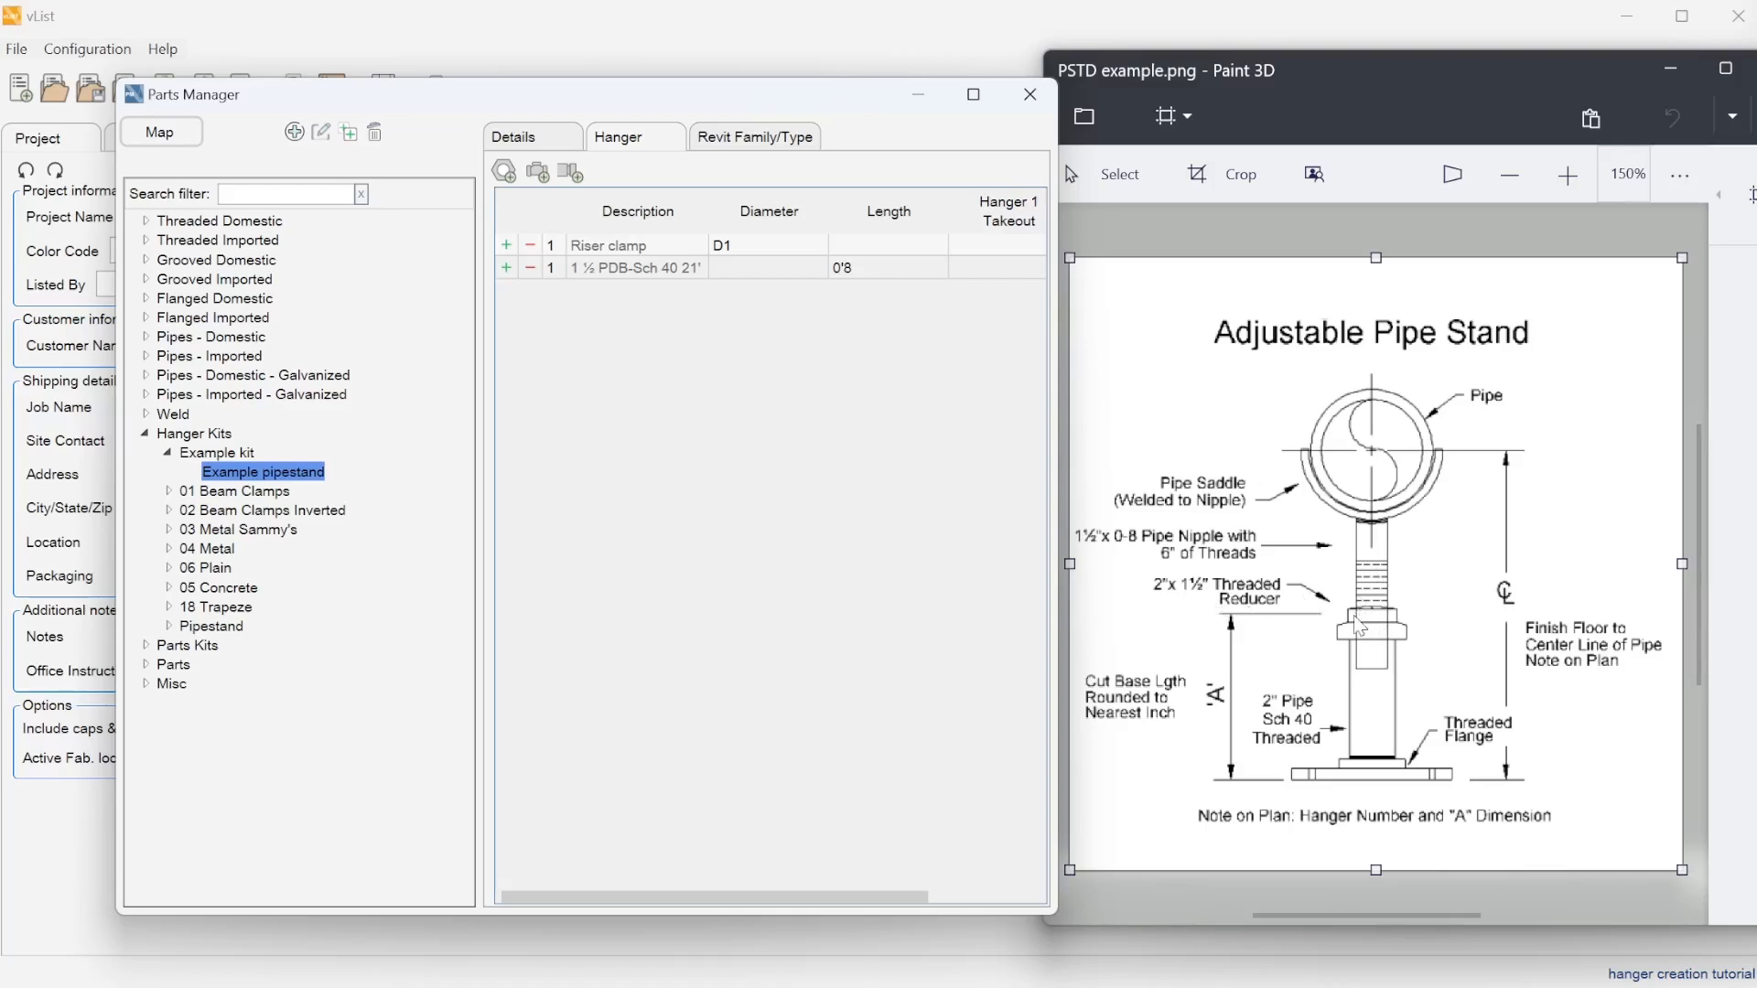
Step: Add a 2 x 1 ½ Cast Iron Reducer from Threaded Domestic to the hanger parts table
click(538, 176)
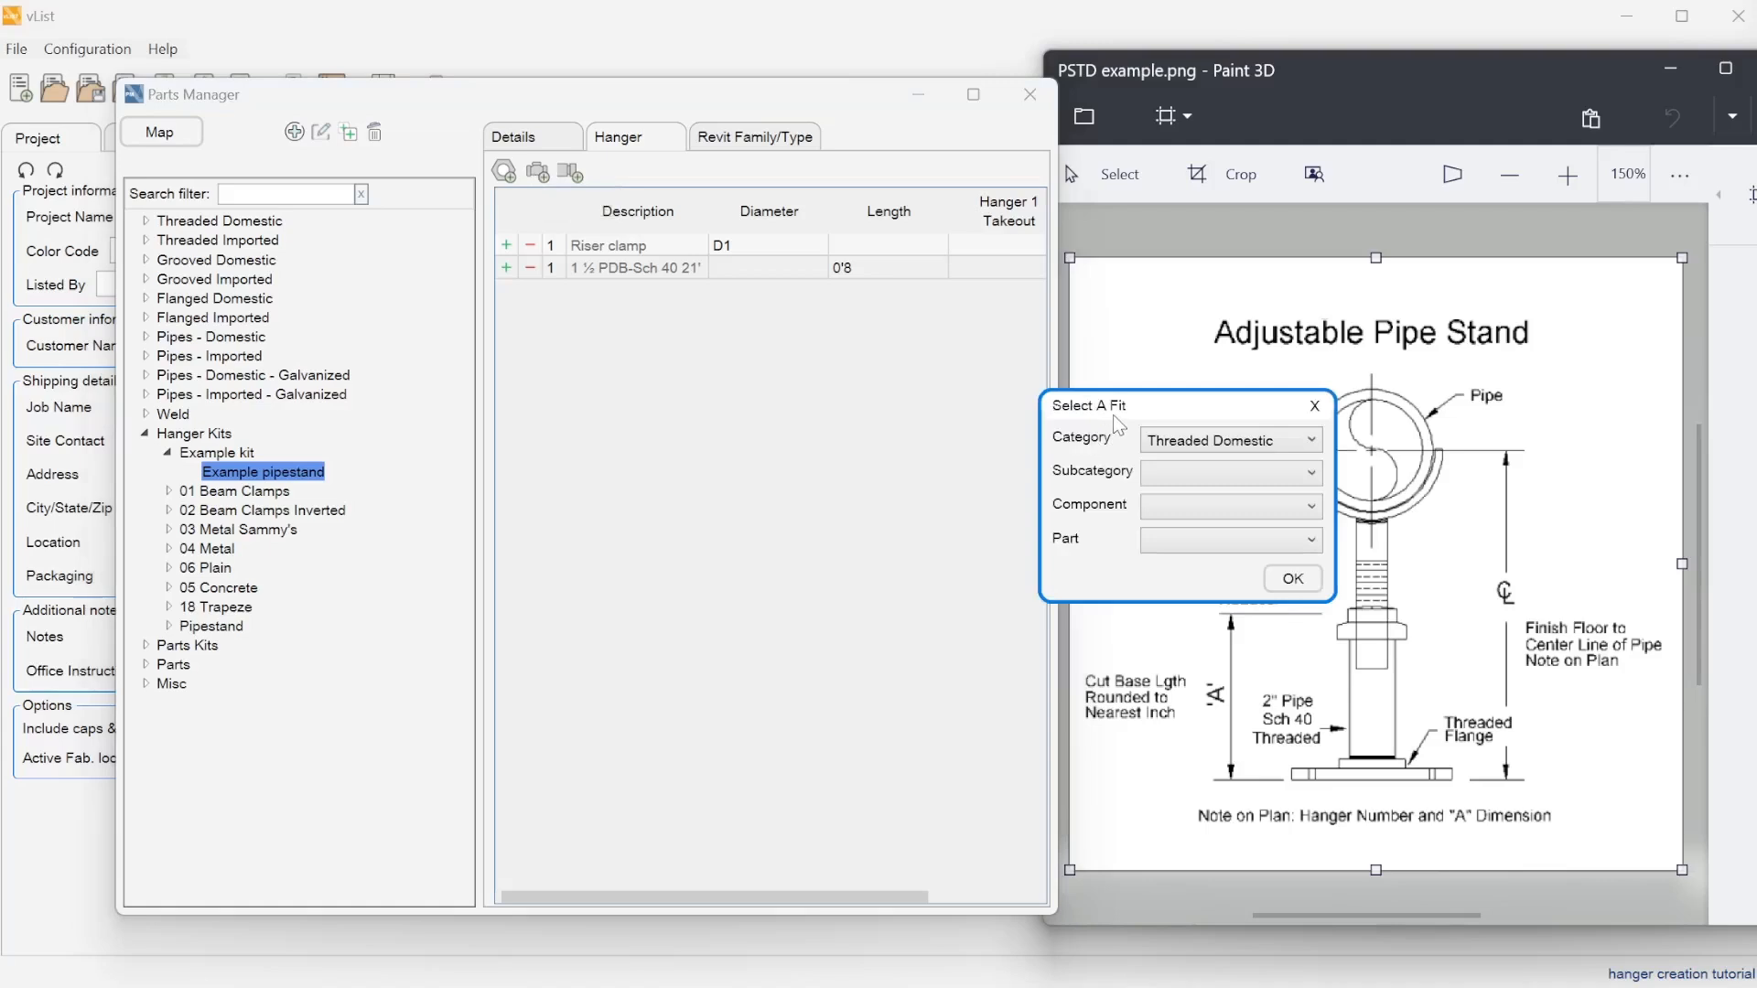
click(811, 495)
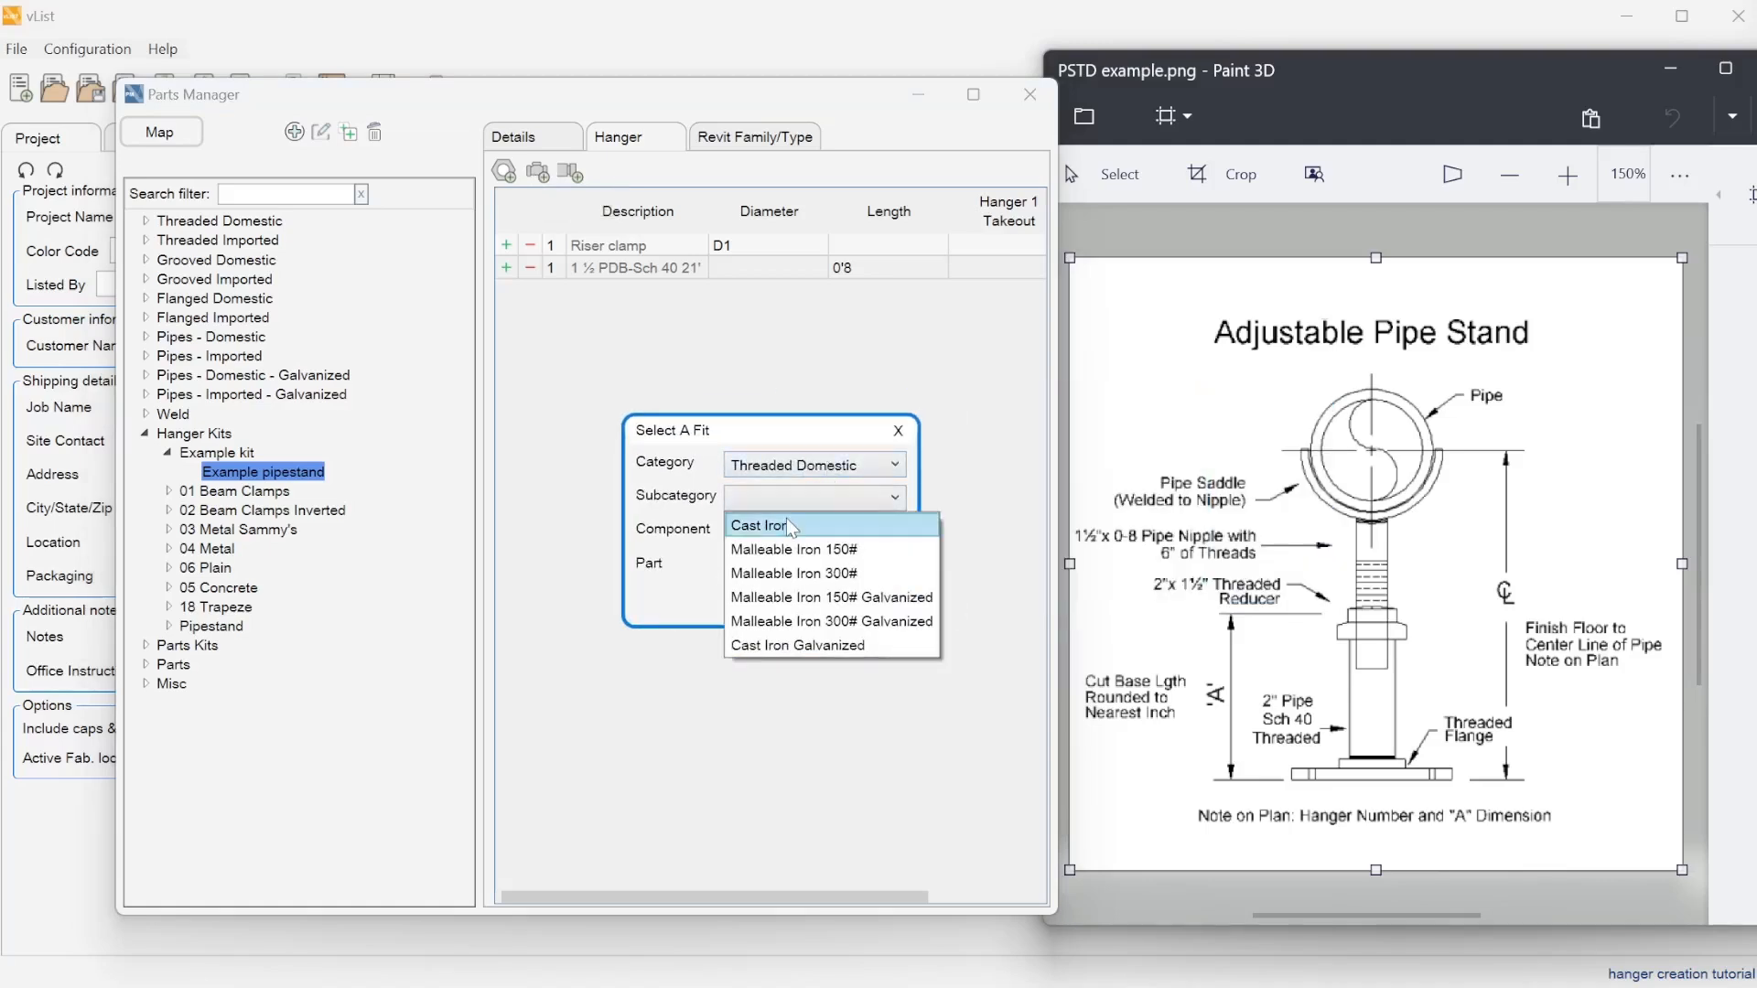
click(787, 521)
click(774, 529)
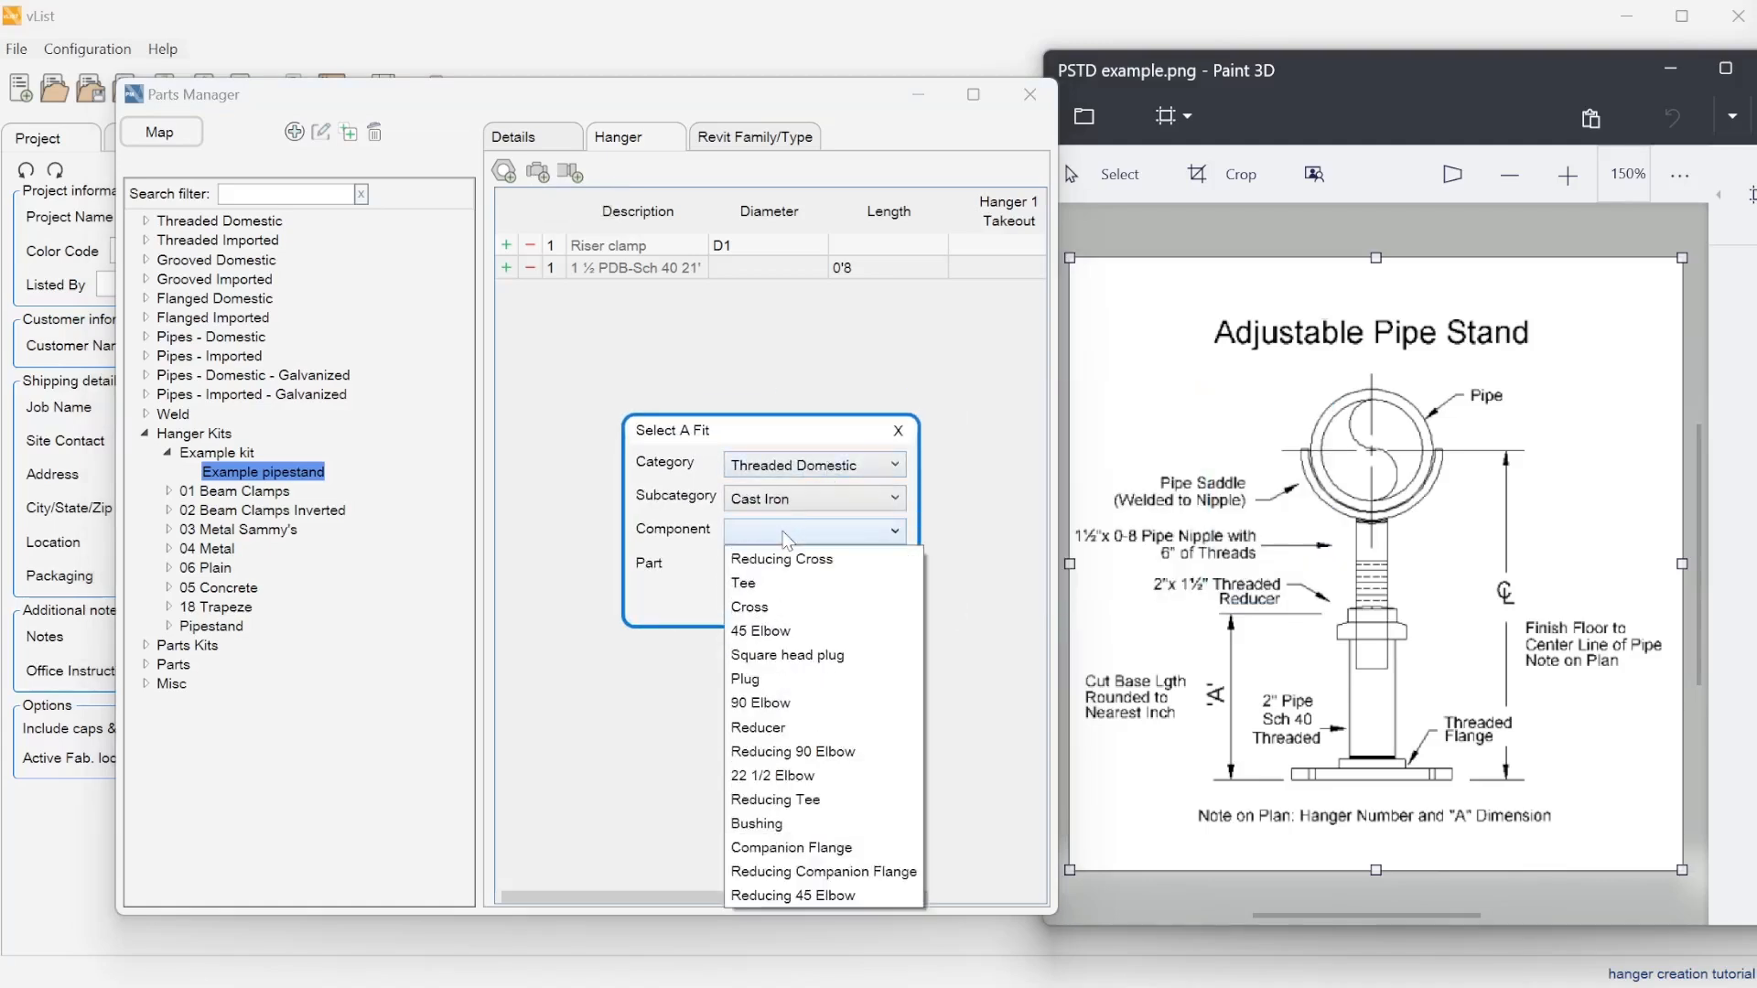
click(795, 727)
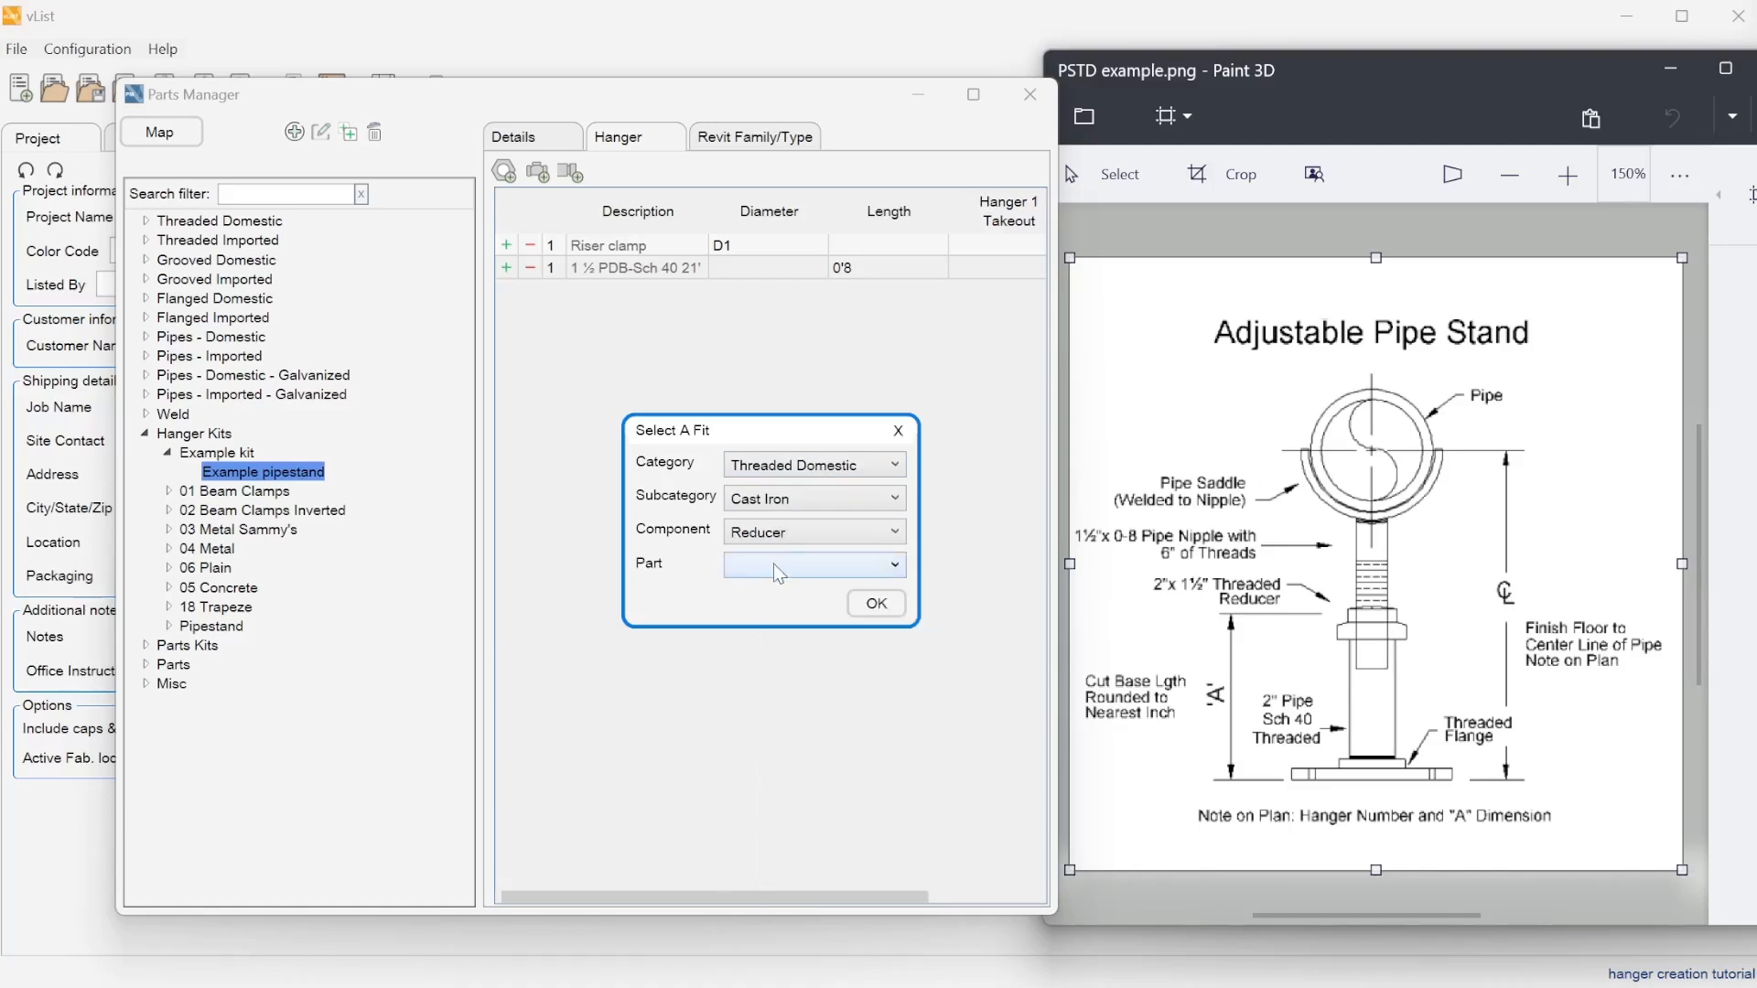
click(776, 564)
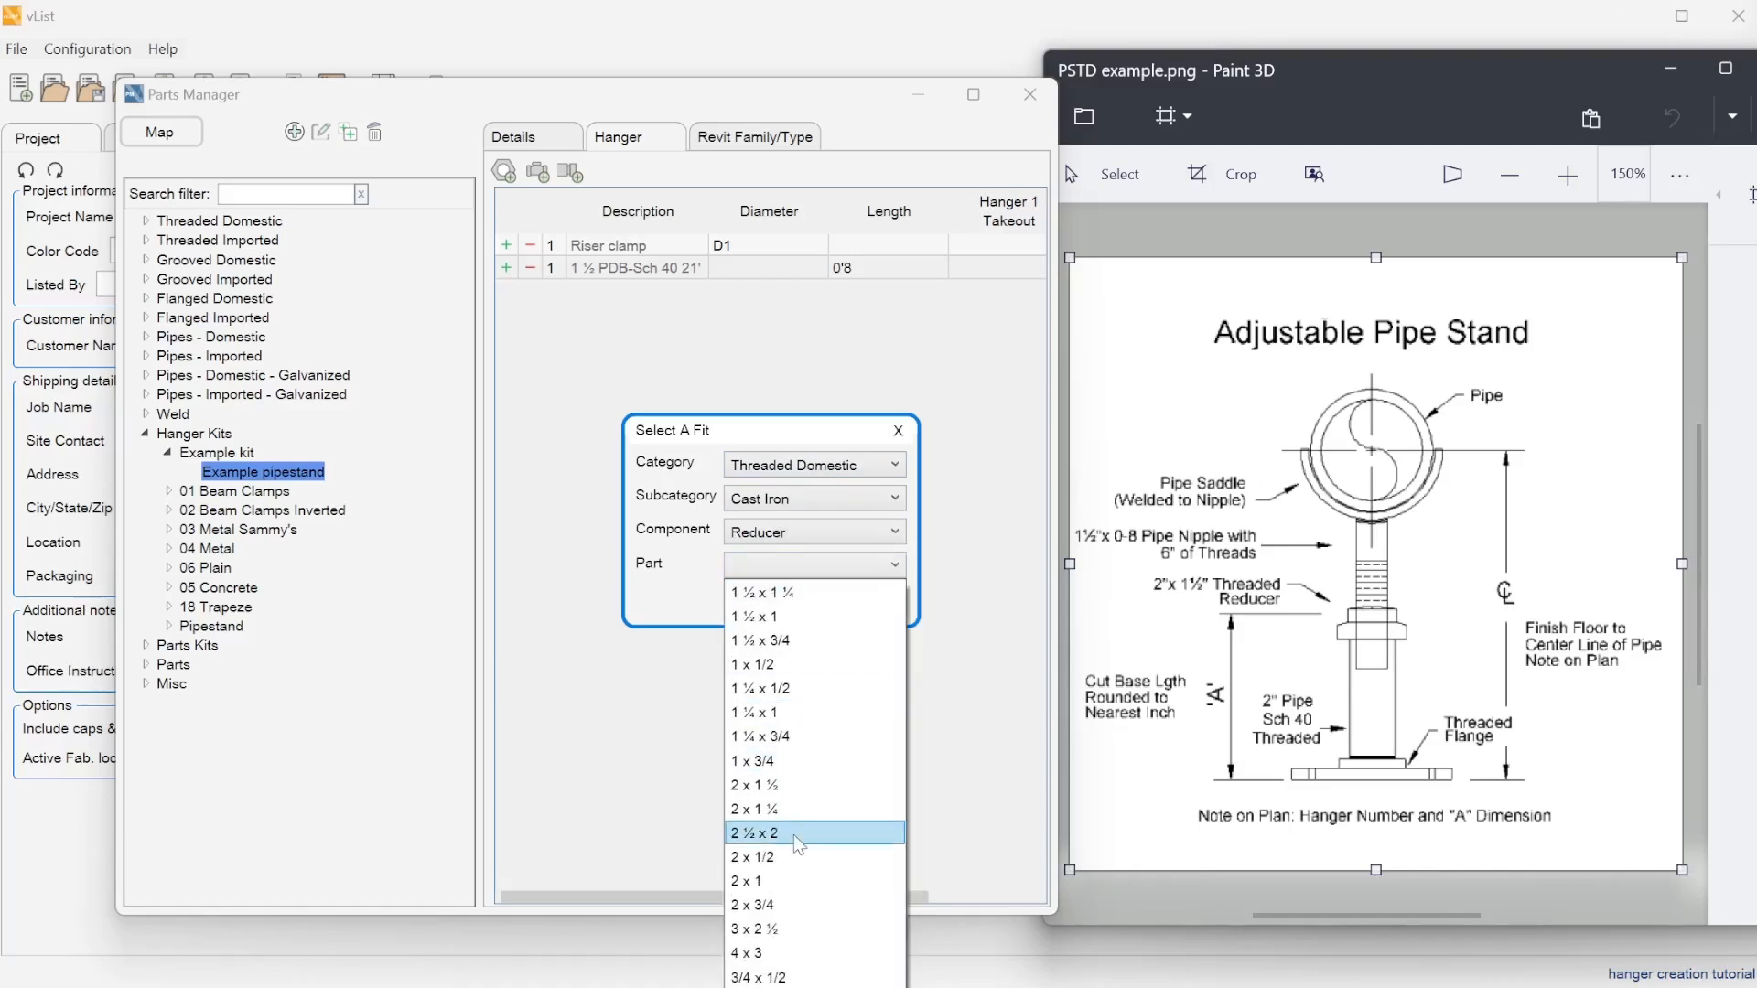
click(798, 786)
click(881, 611)
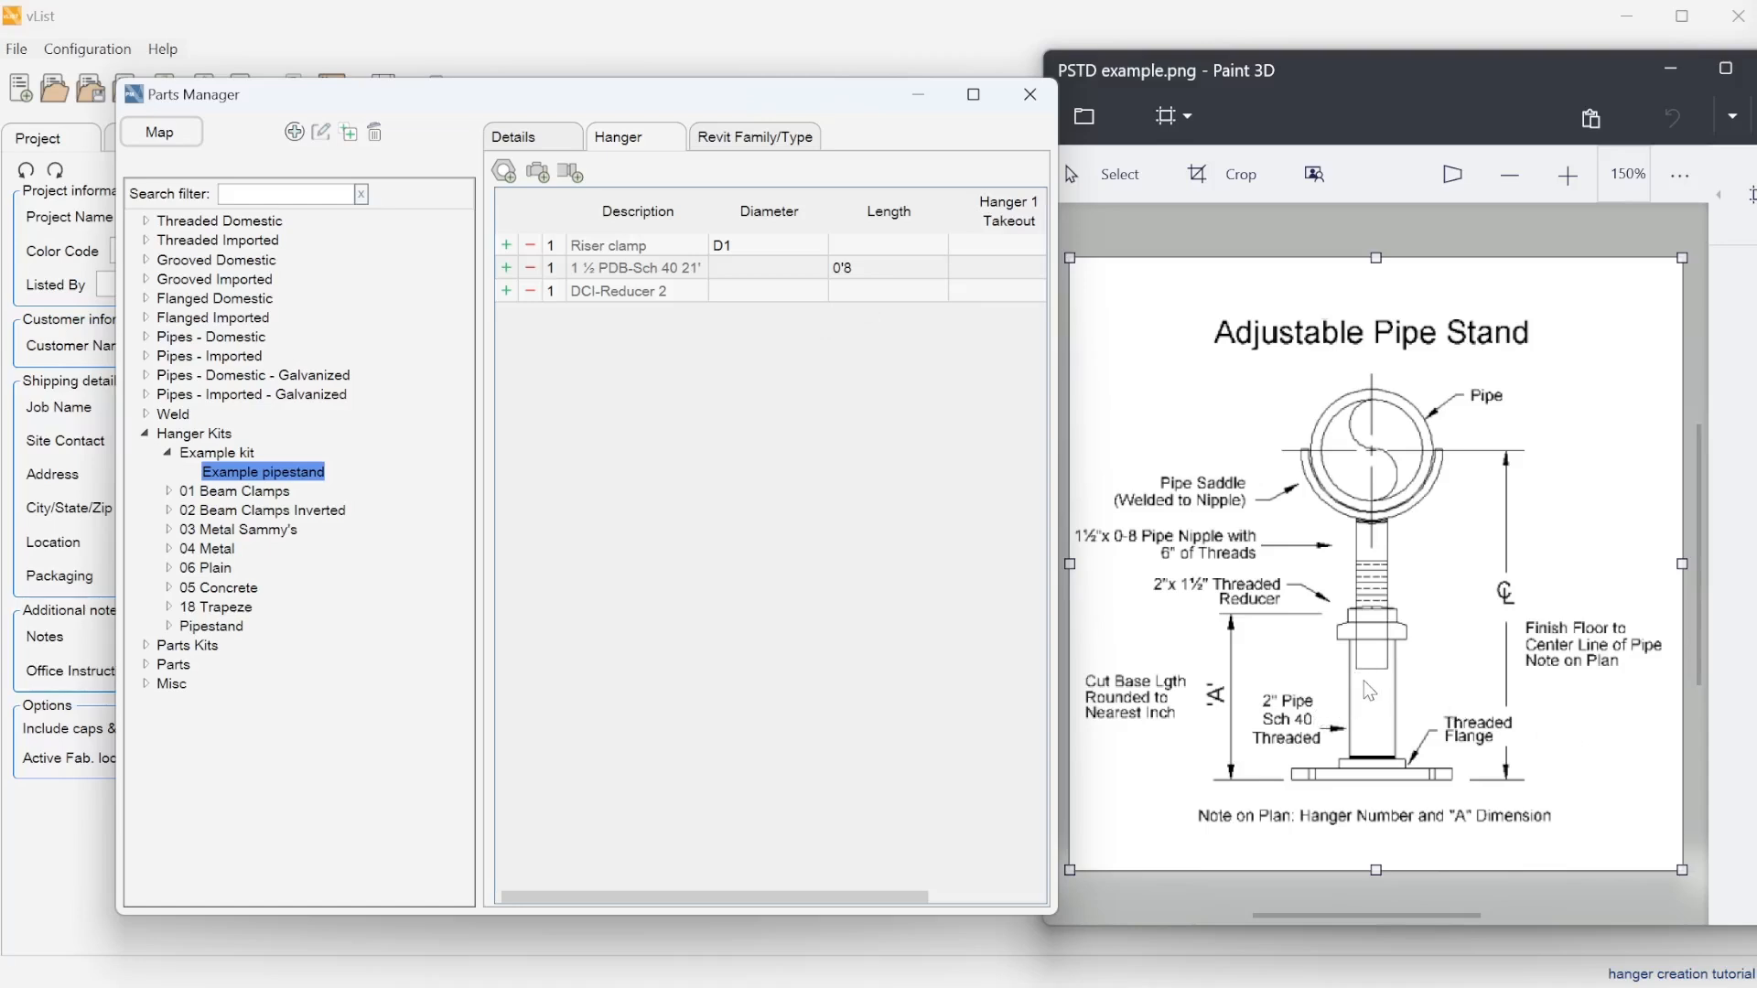
Step: Add a 2 diameter Sch 40 21' pipe from Pipes - Domestic to the hanger parts table
click(567, 174)
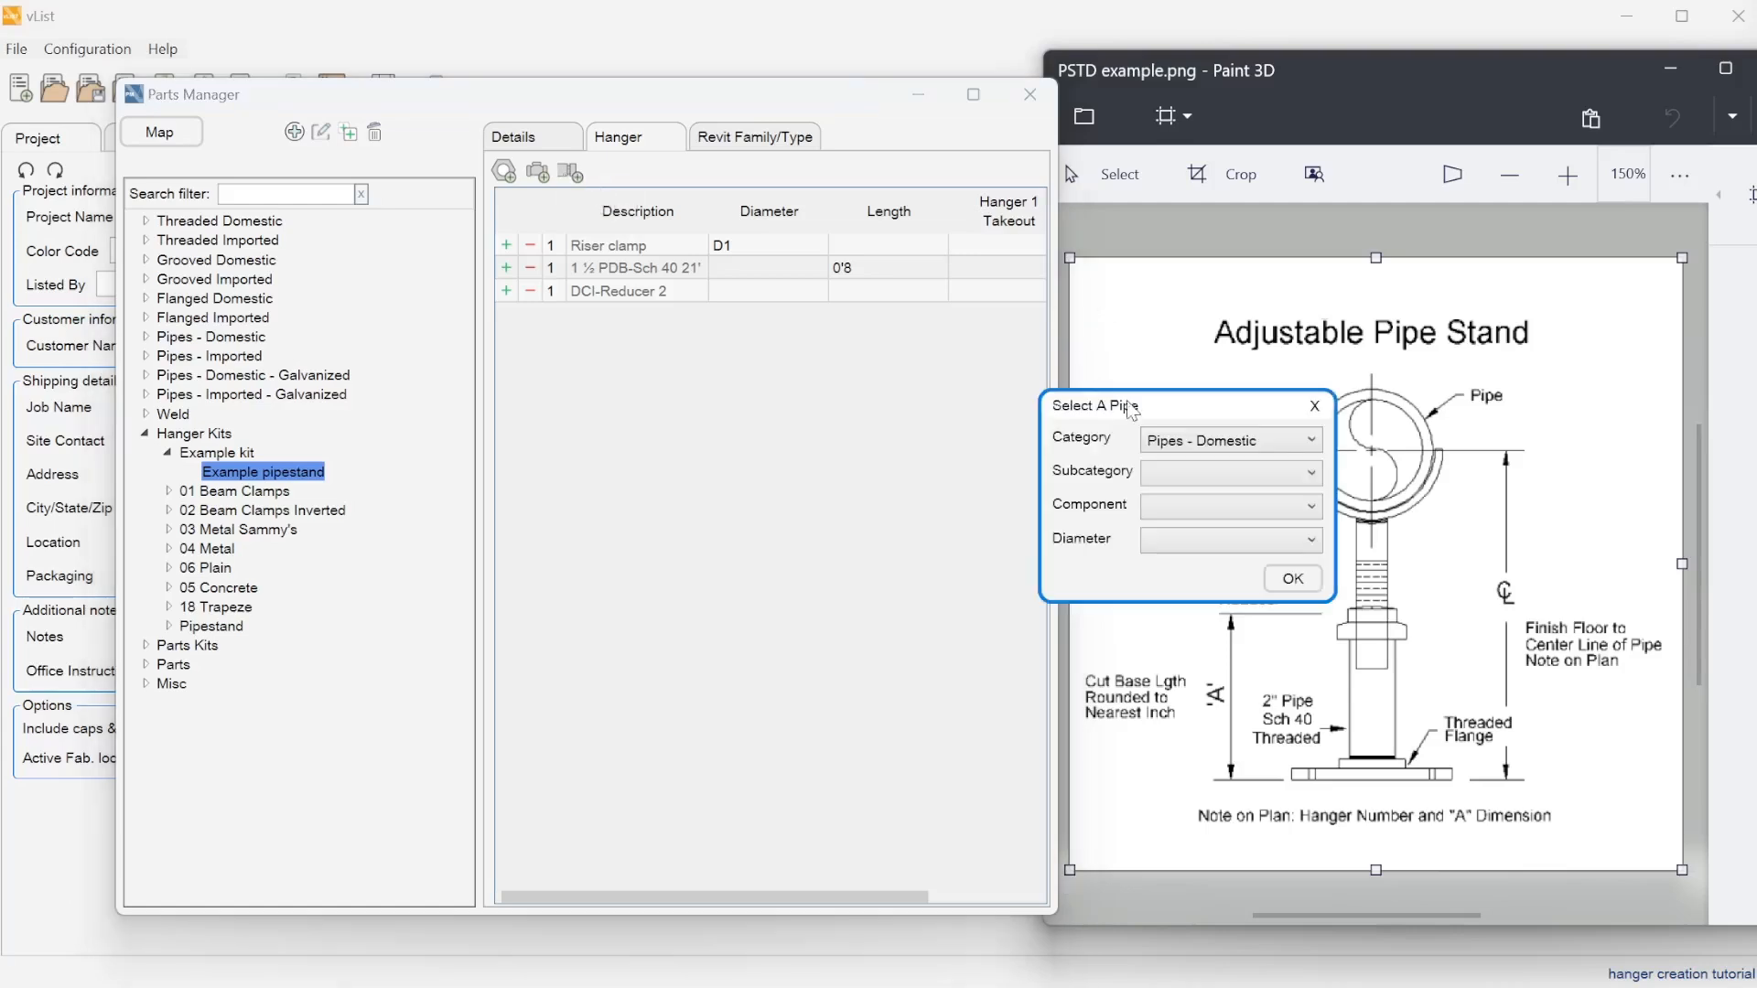
mouse_move(1089, 407)
mouse_down()
mouse_move(593, 407)
mouse_move(619, 414)
mouse_up()
click(665, 473)
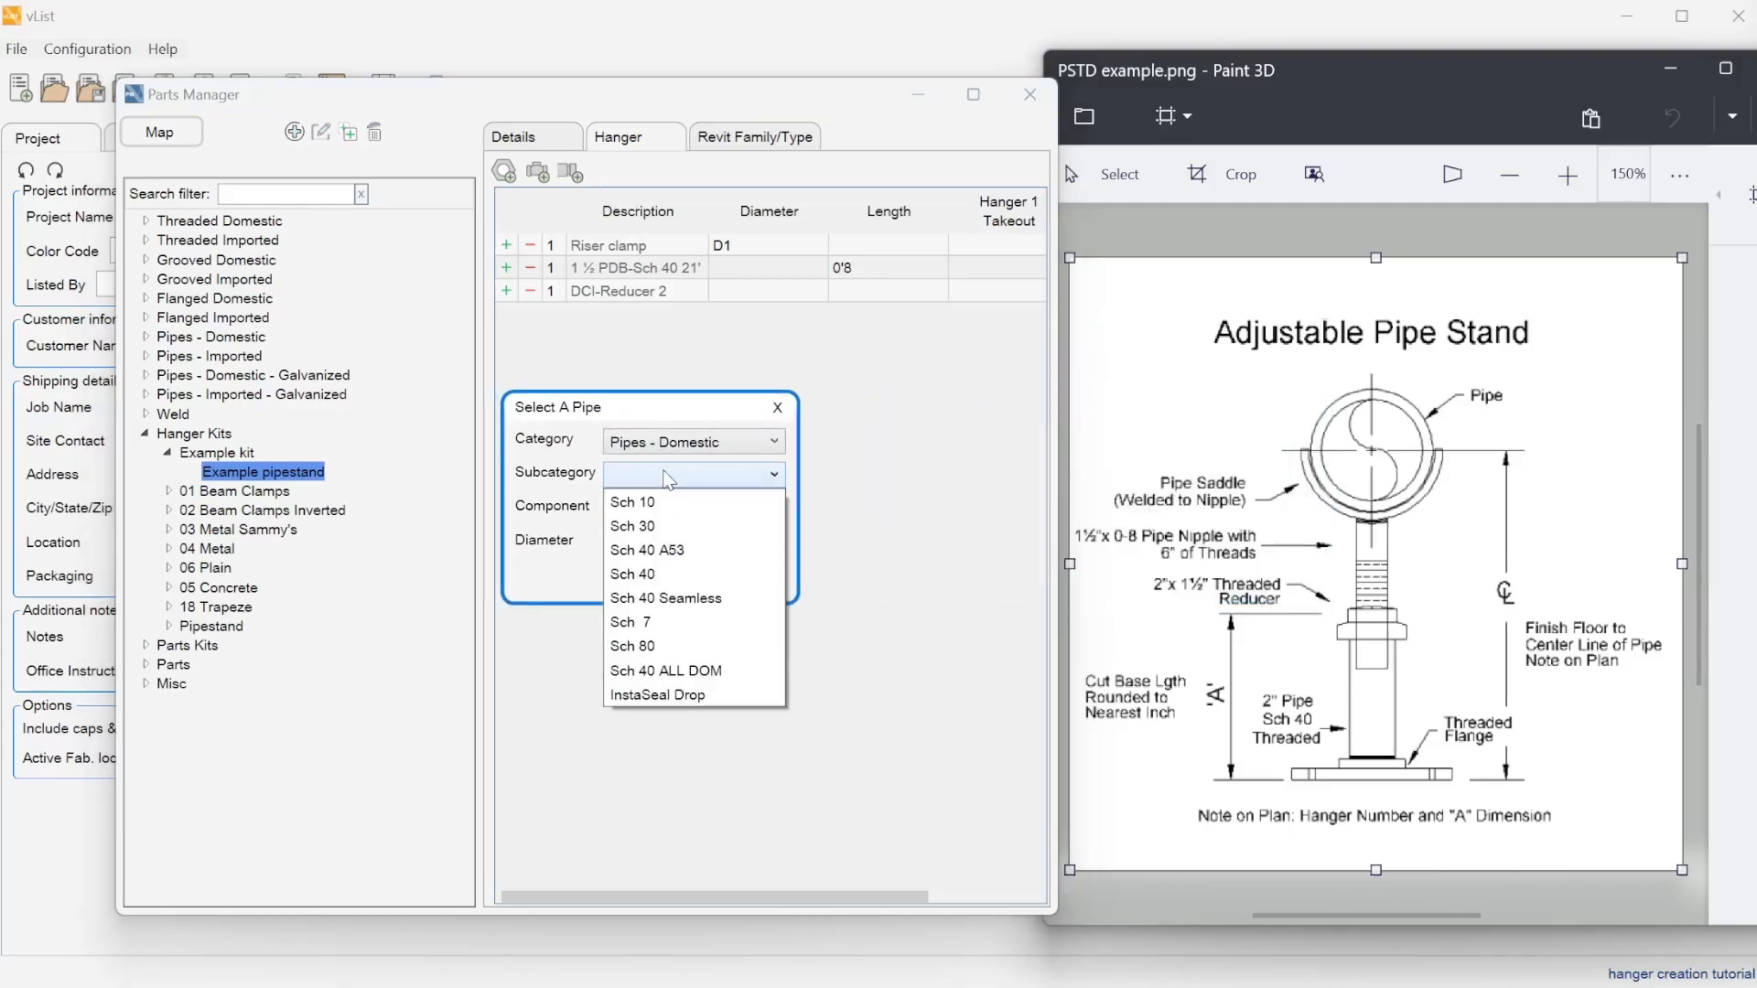
click(645, 521)
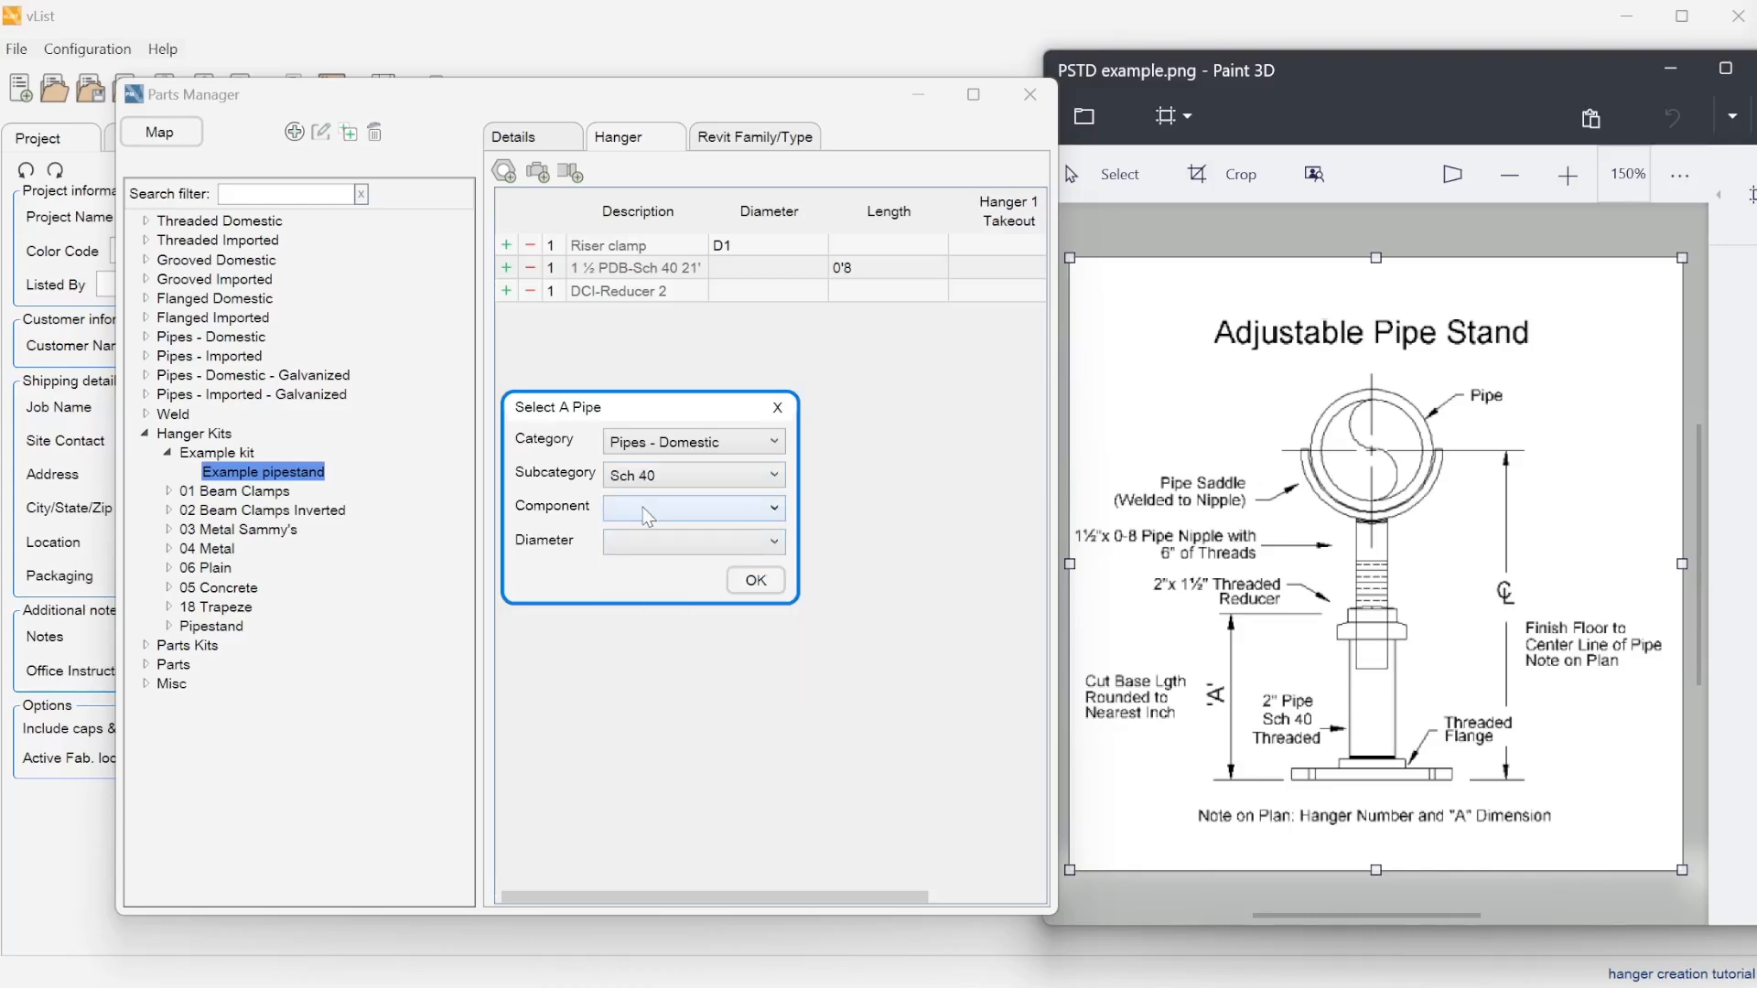
click(647, 515)
click(662, 531)
click(657, 541)
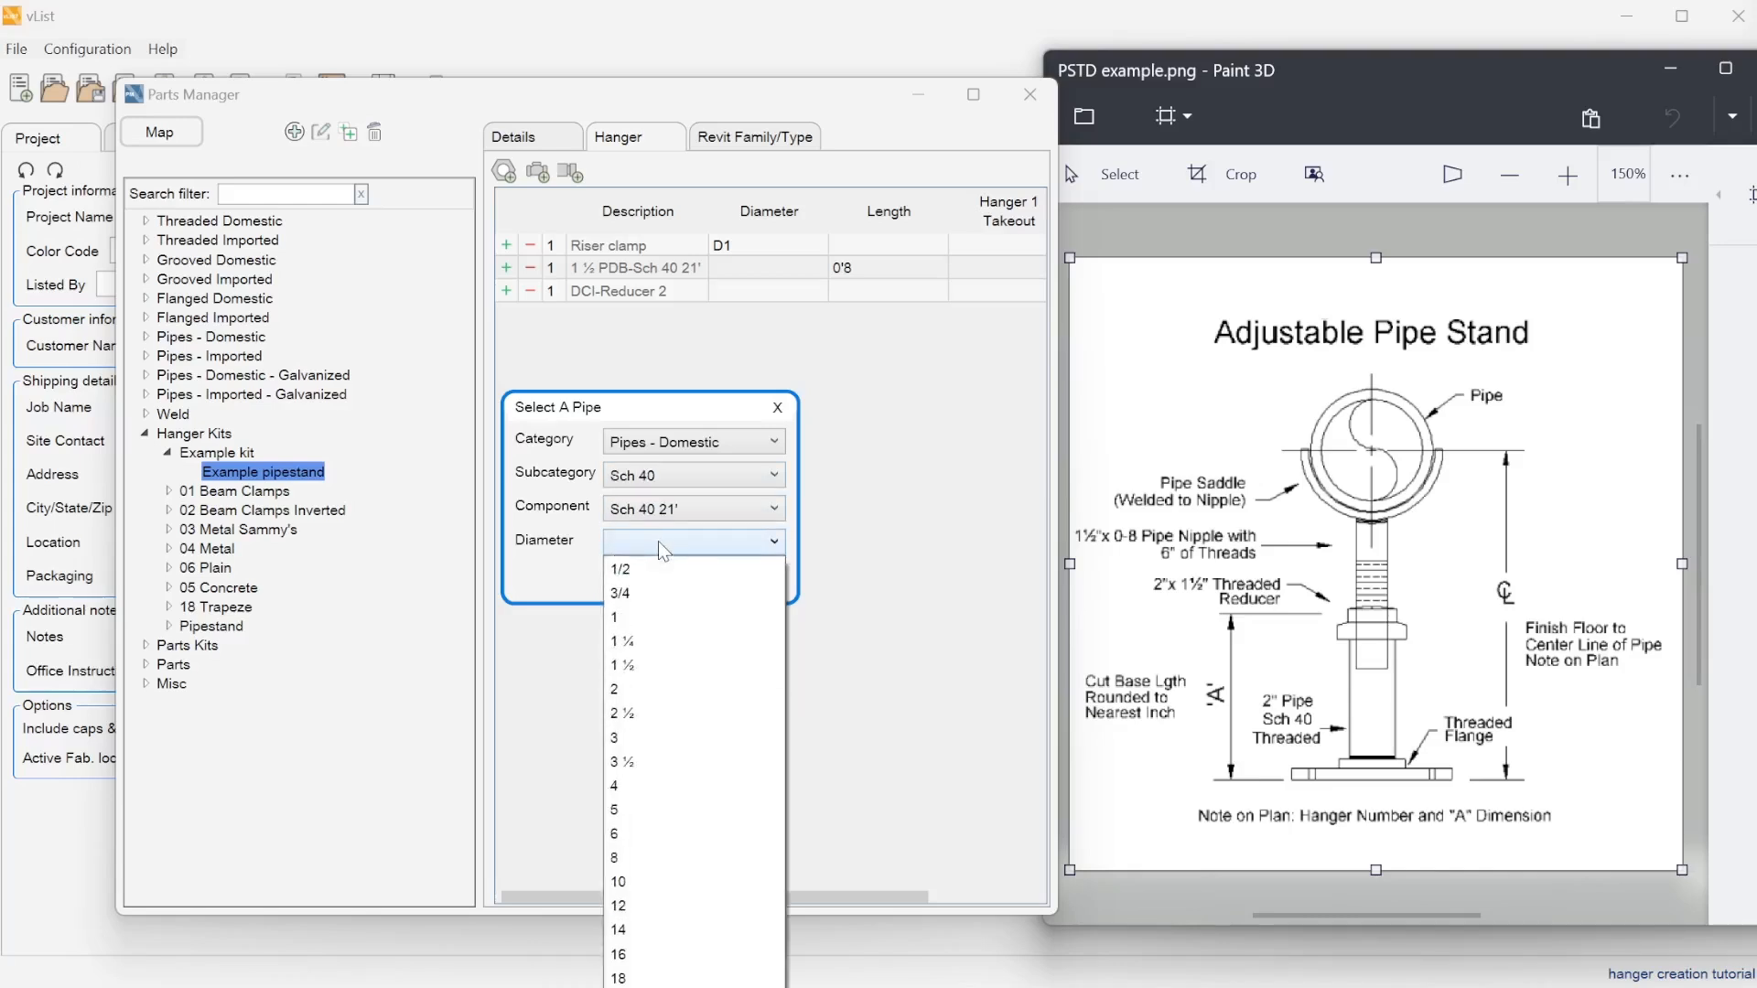
click(646, 694)
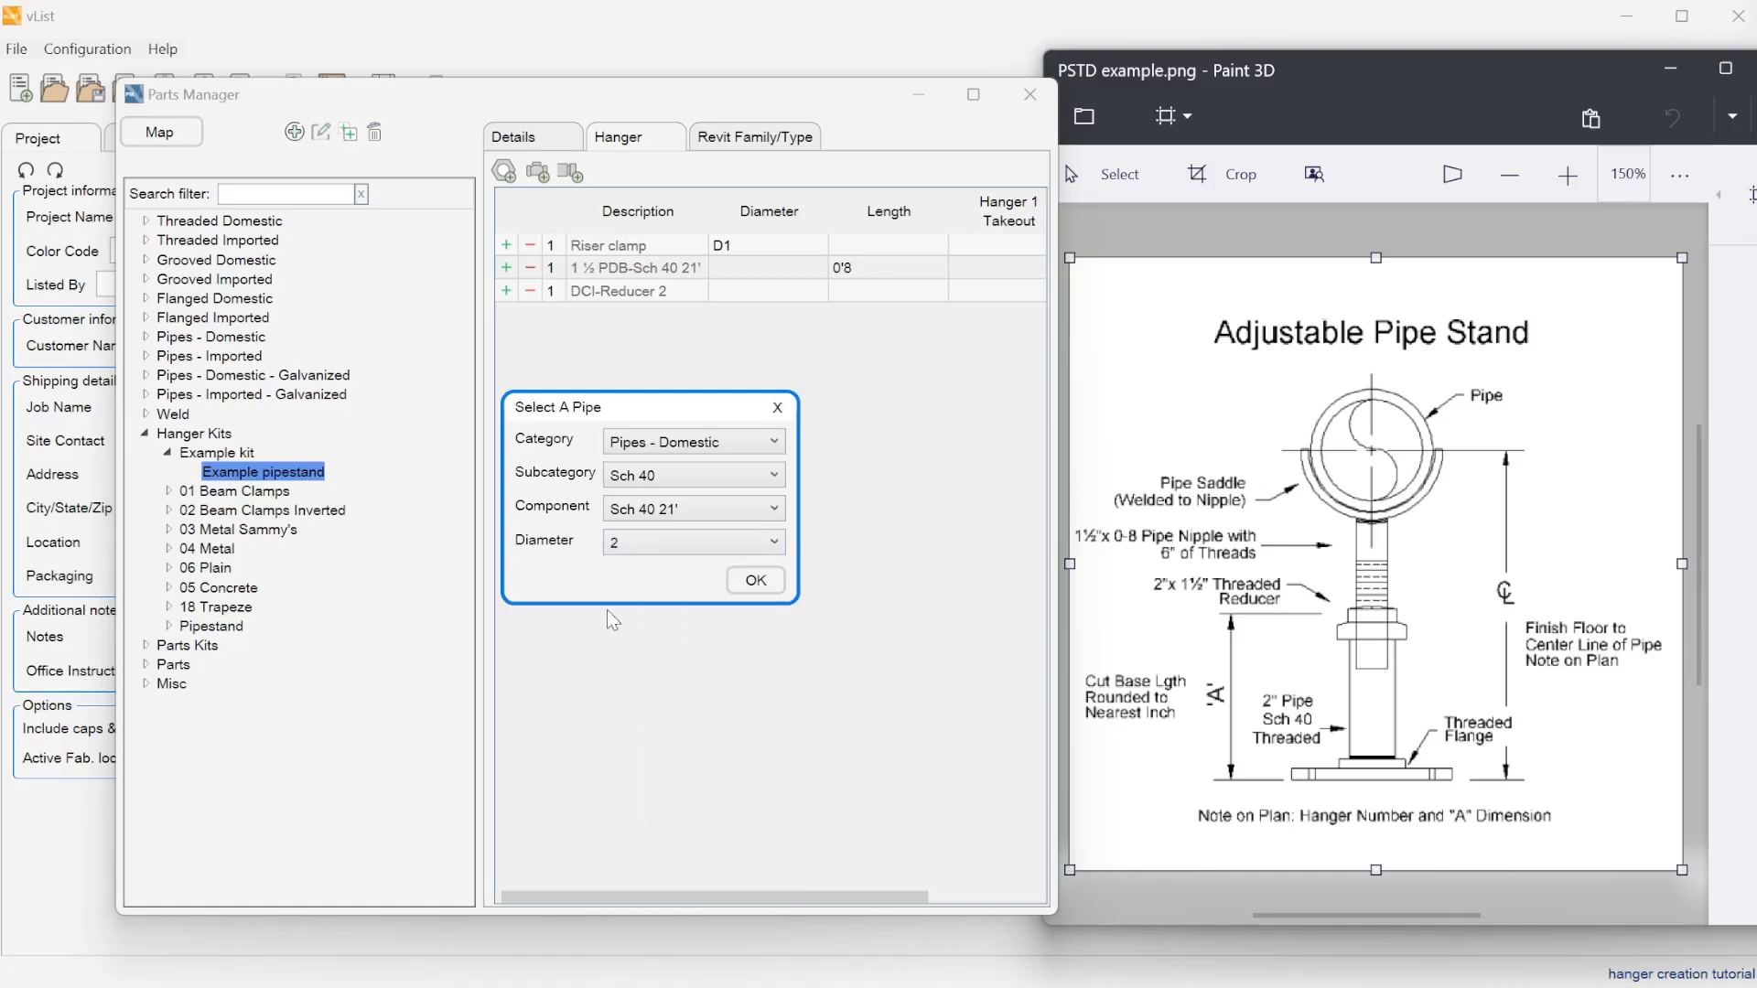
click(756, 581)
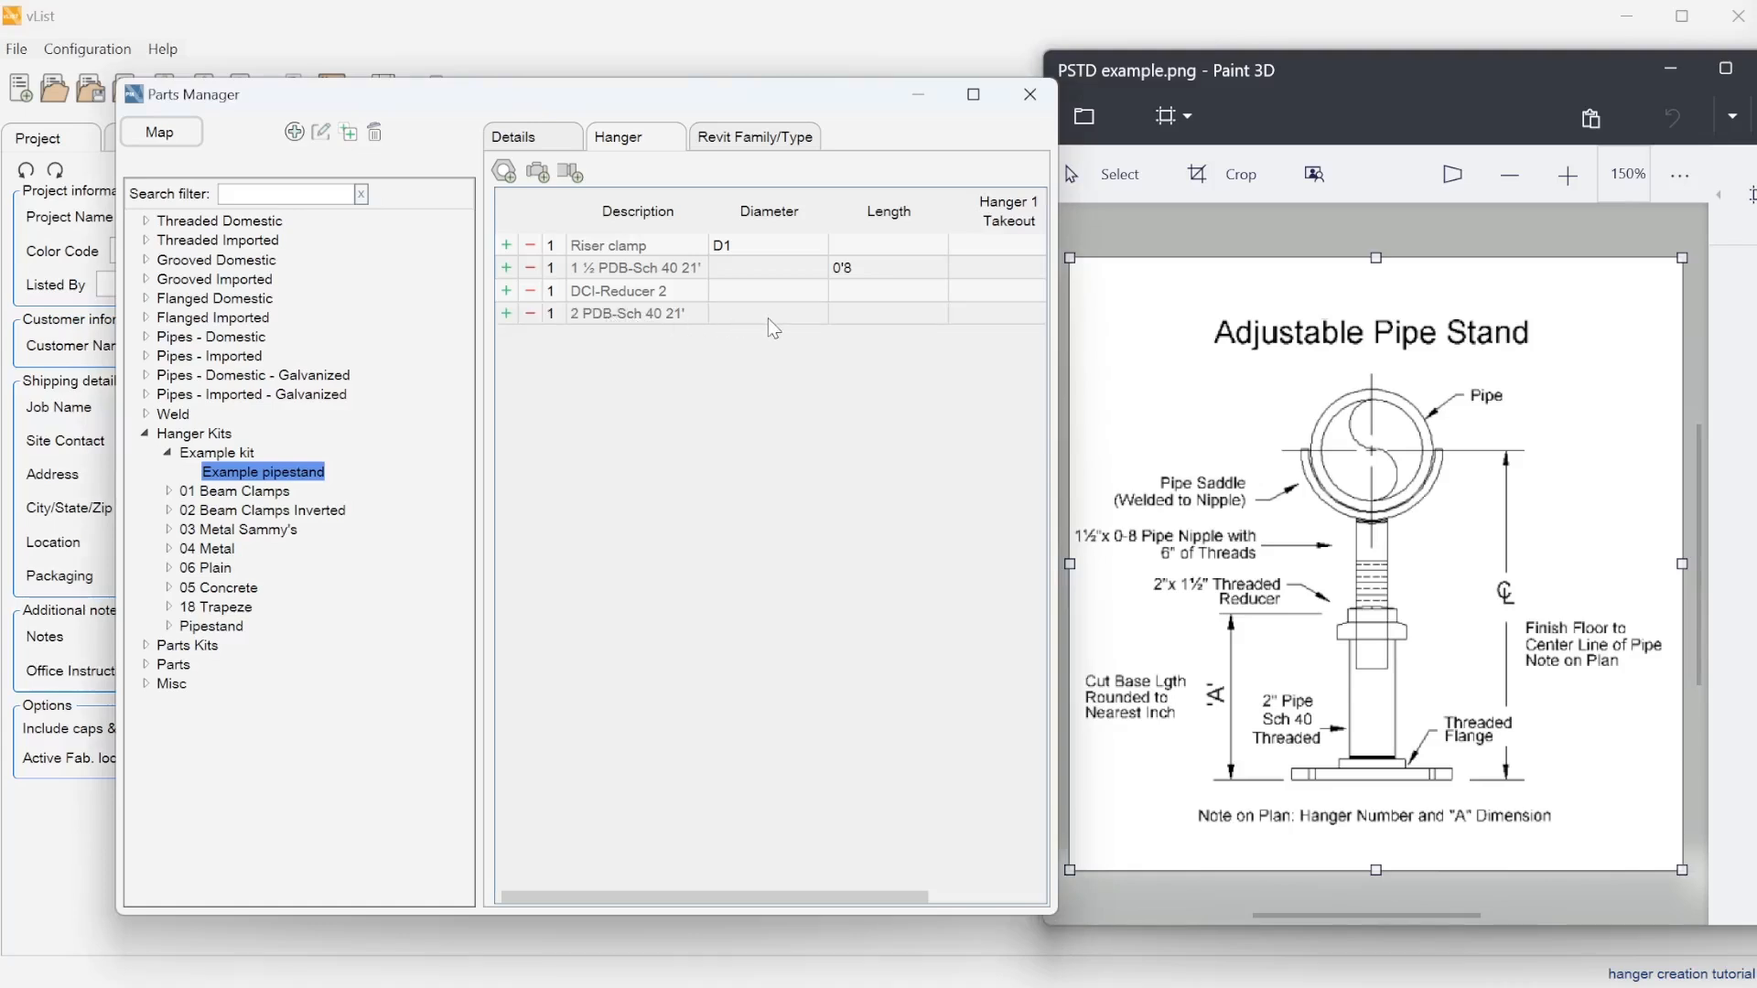
Step: Set the length of the 2 diameter Sch 40 pipe to the variable L1
click(871, 317)
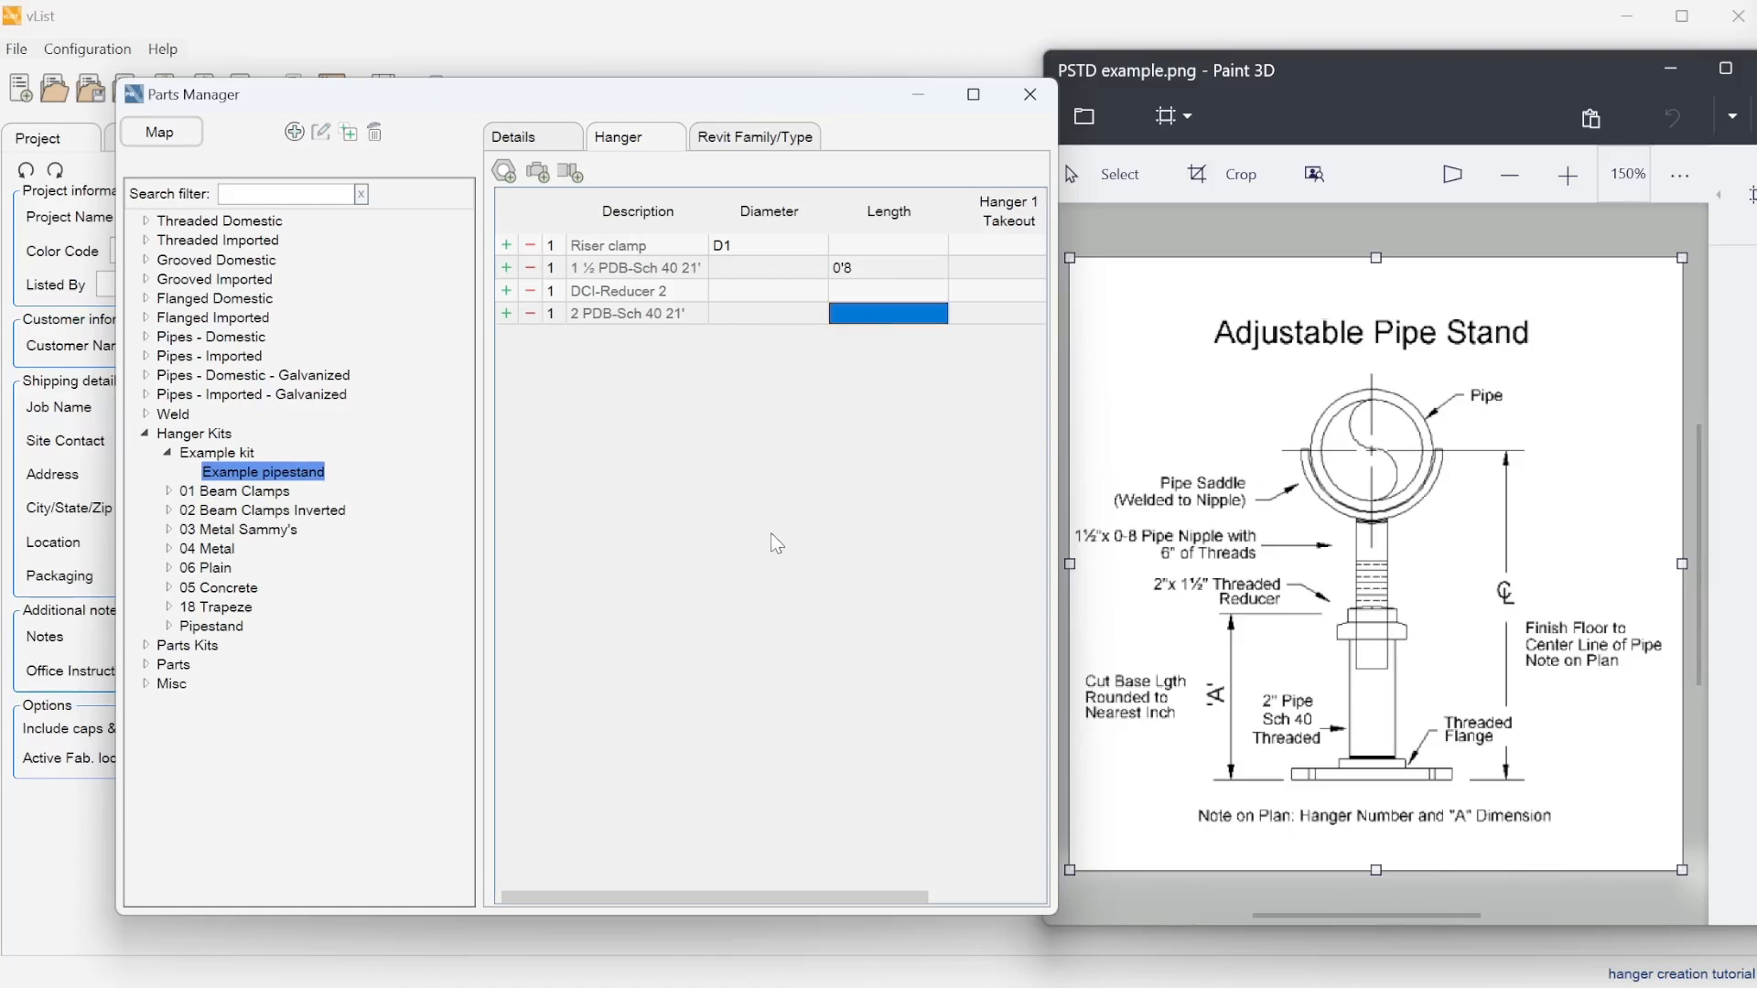
click(886, 313)
text(L1)
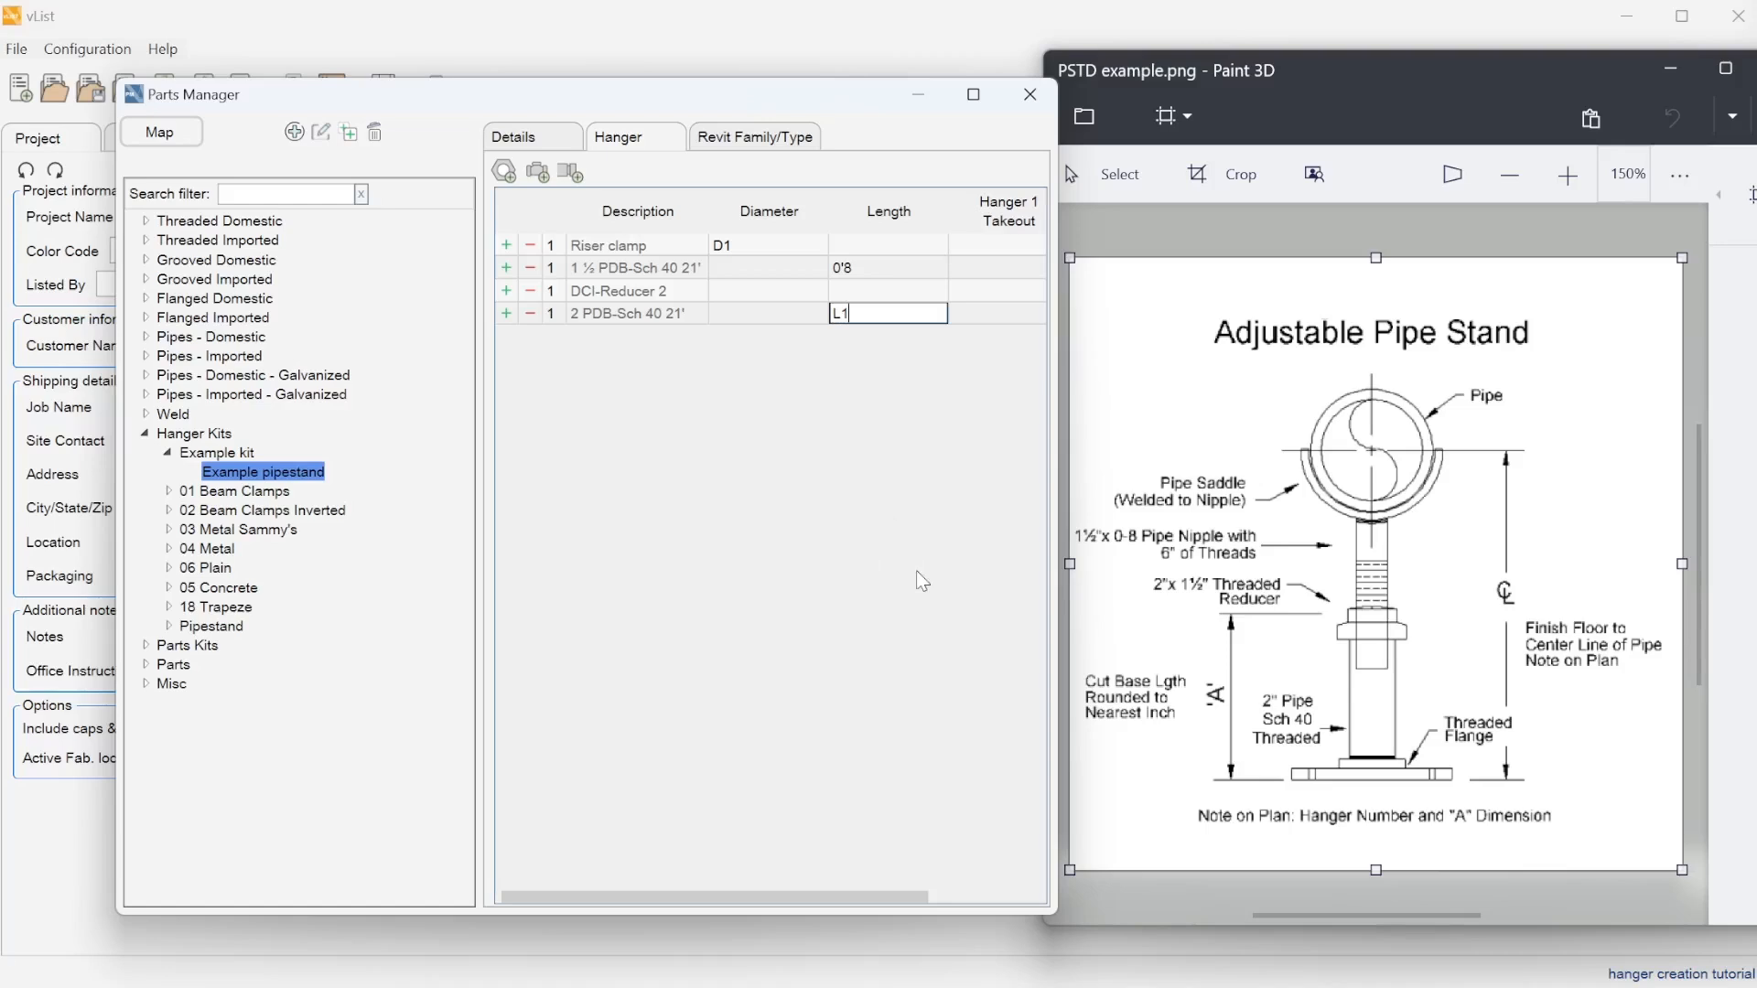
key(Return)
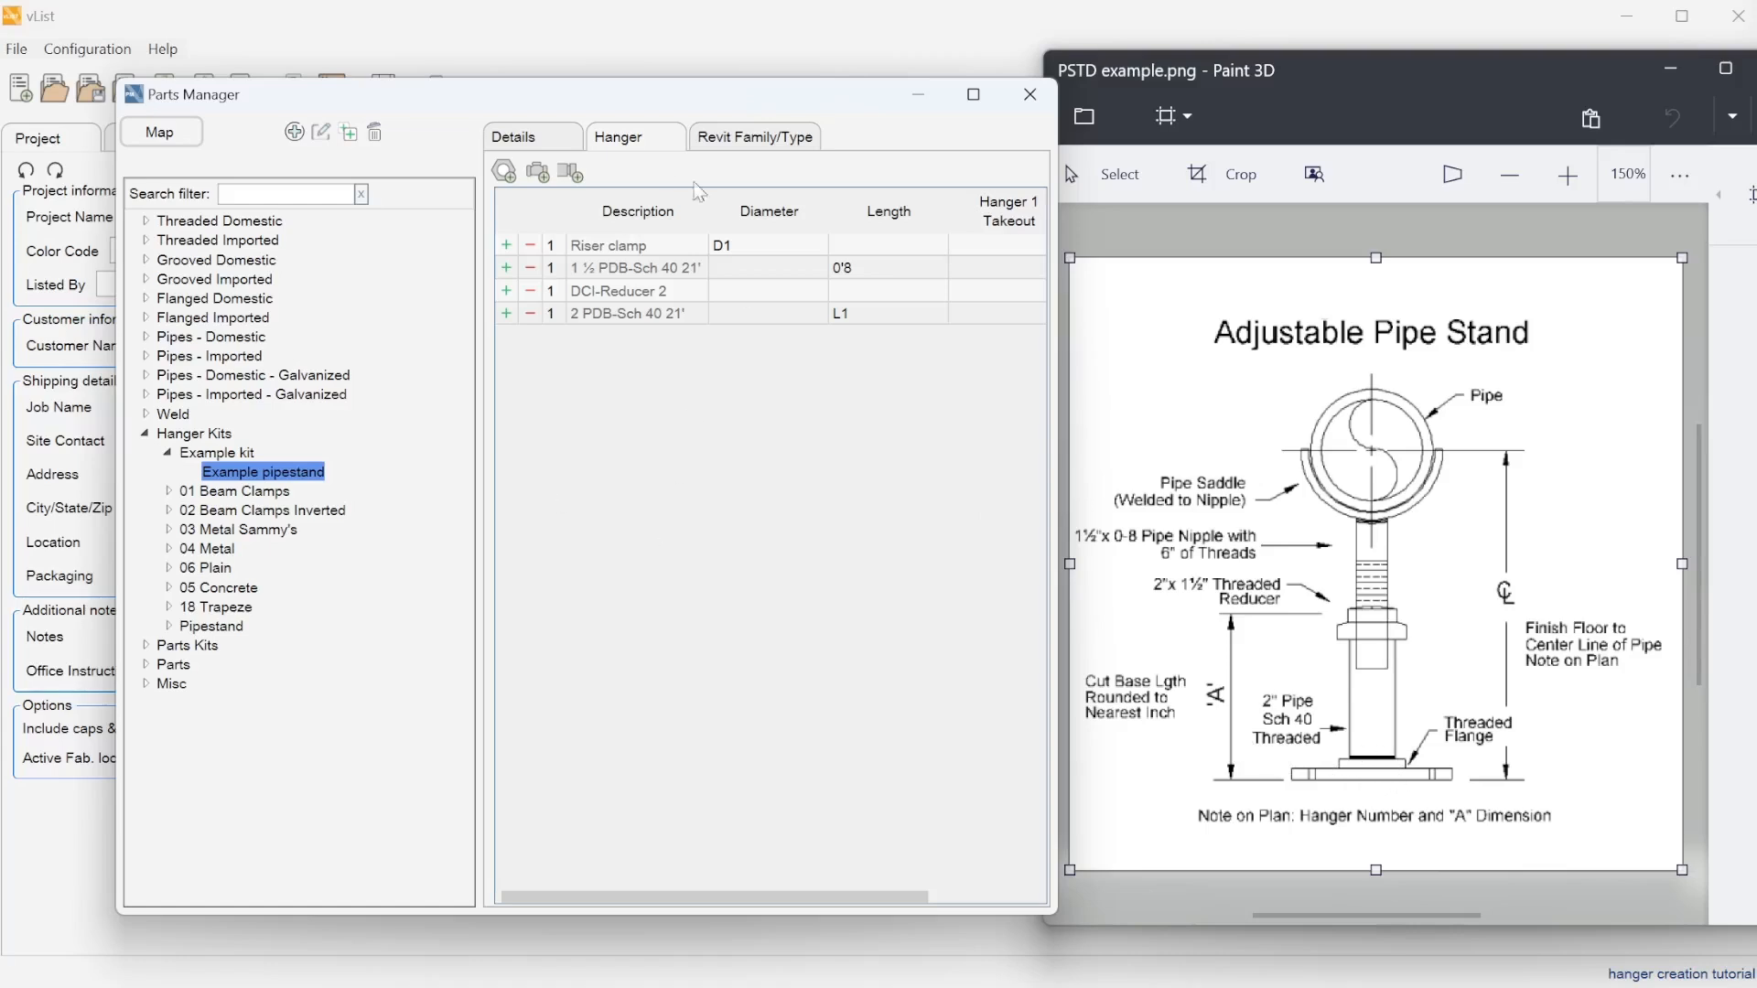
Step: Add a size 2 Malleable Iron 150# Floor Flange from Threaded Domestic to the hanger parts table
click(538, 173)
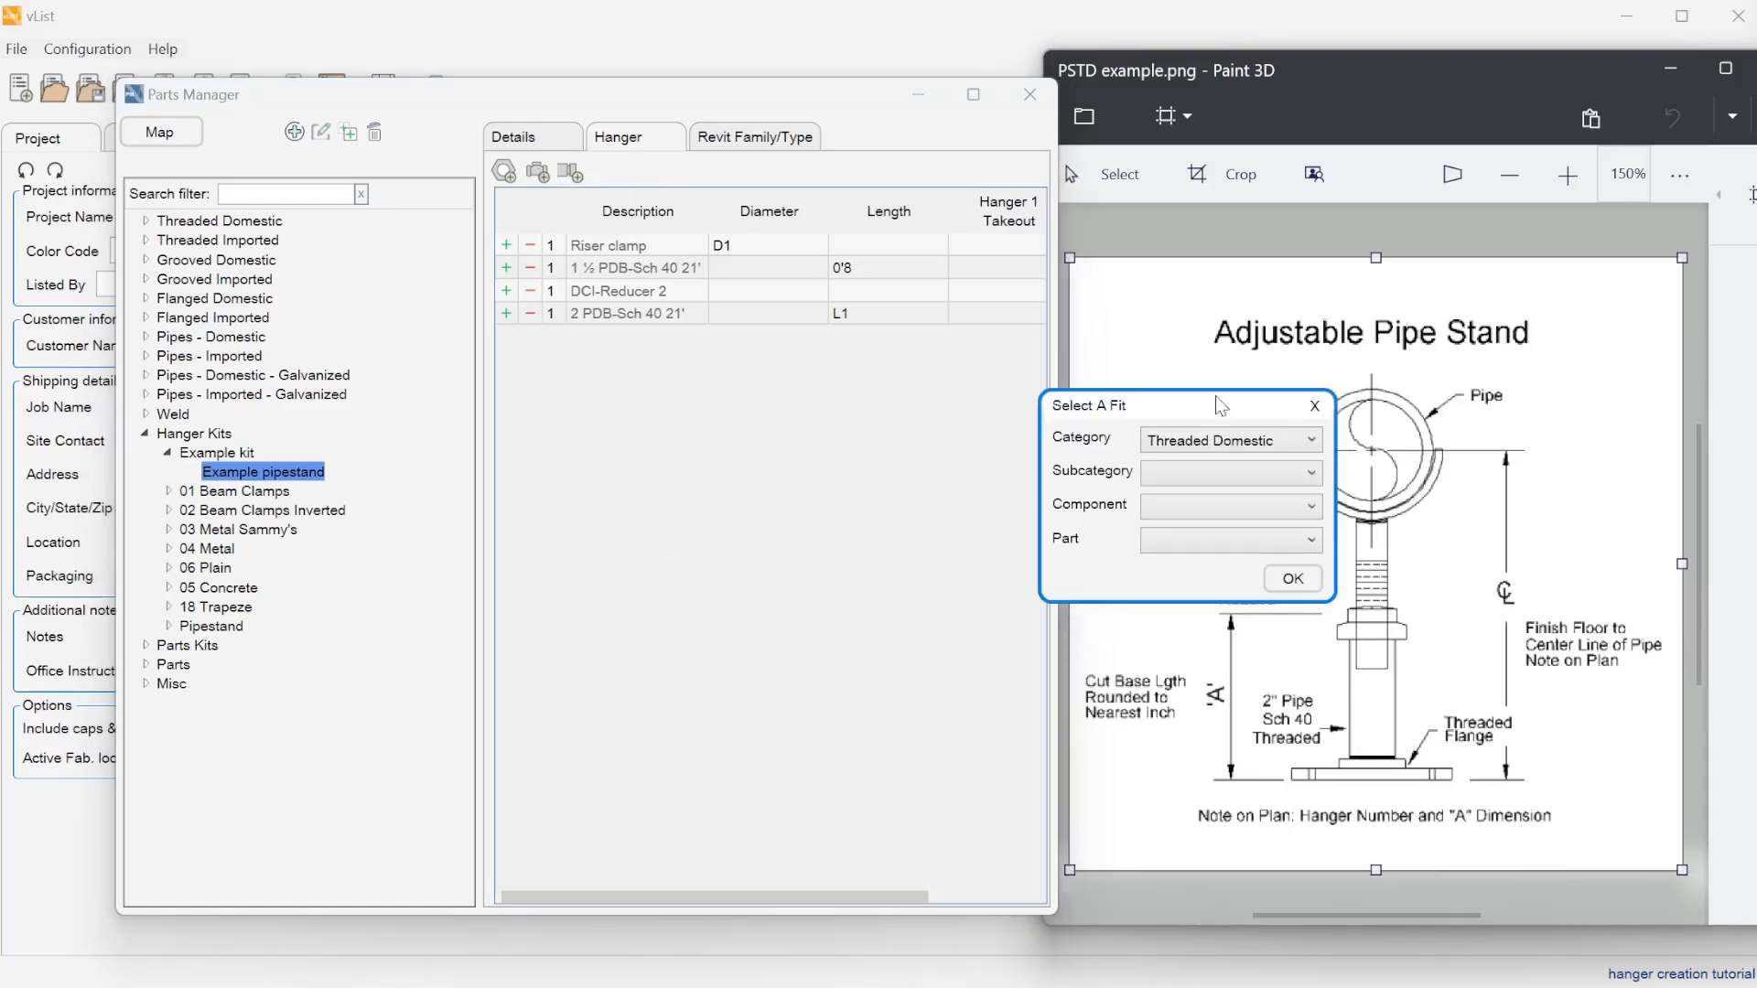
drag(1216, 395, 706, 424)
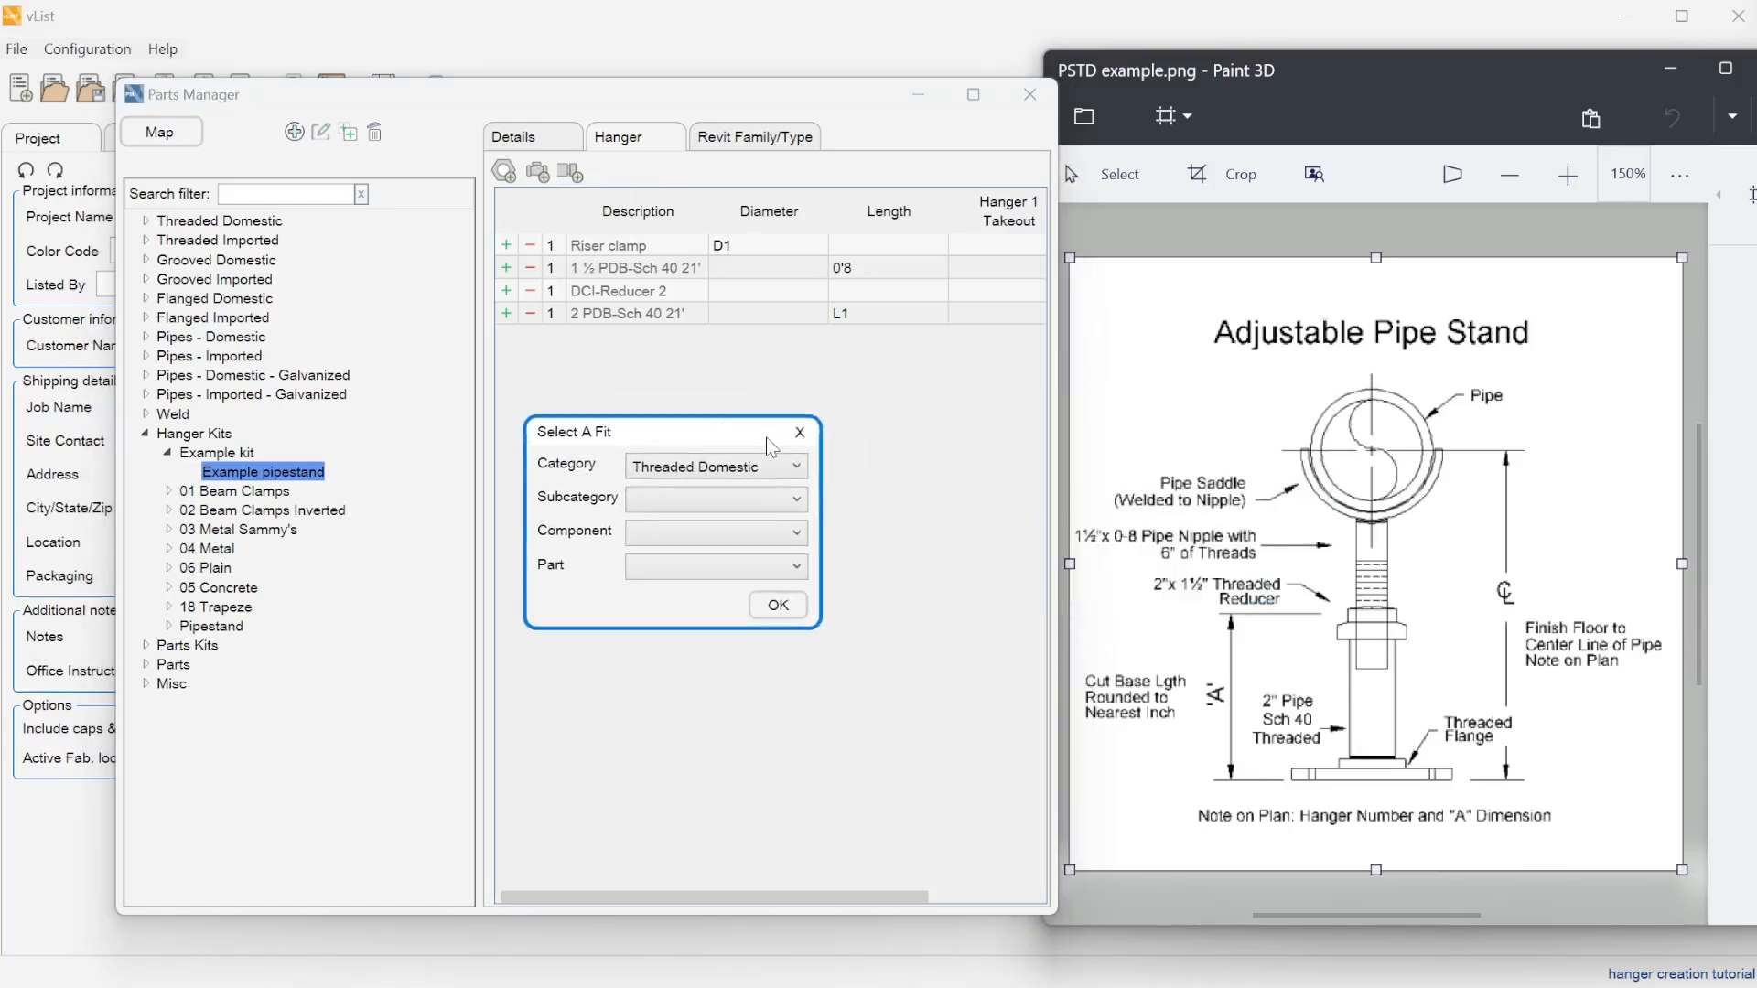
click(681, 504)
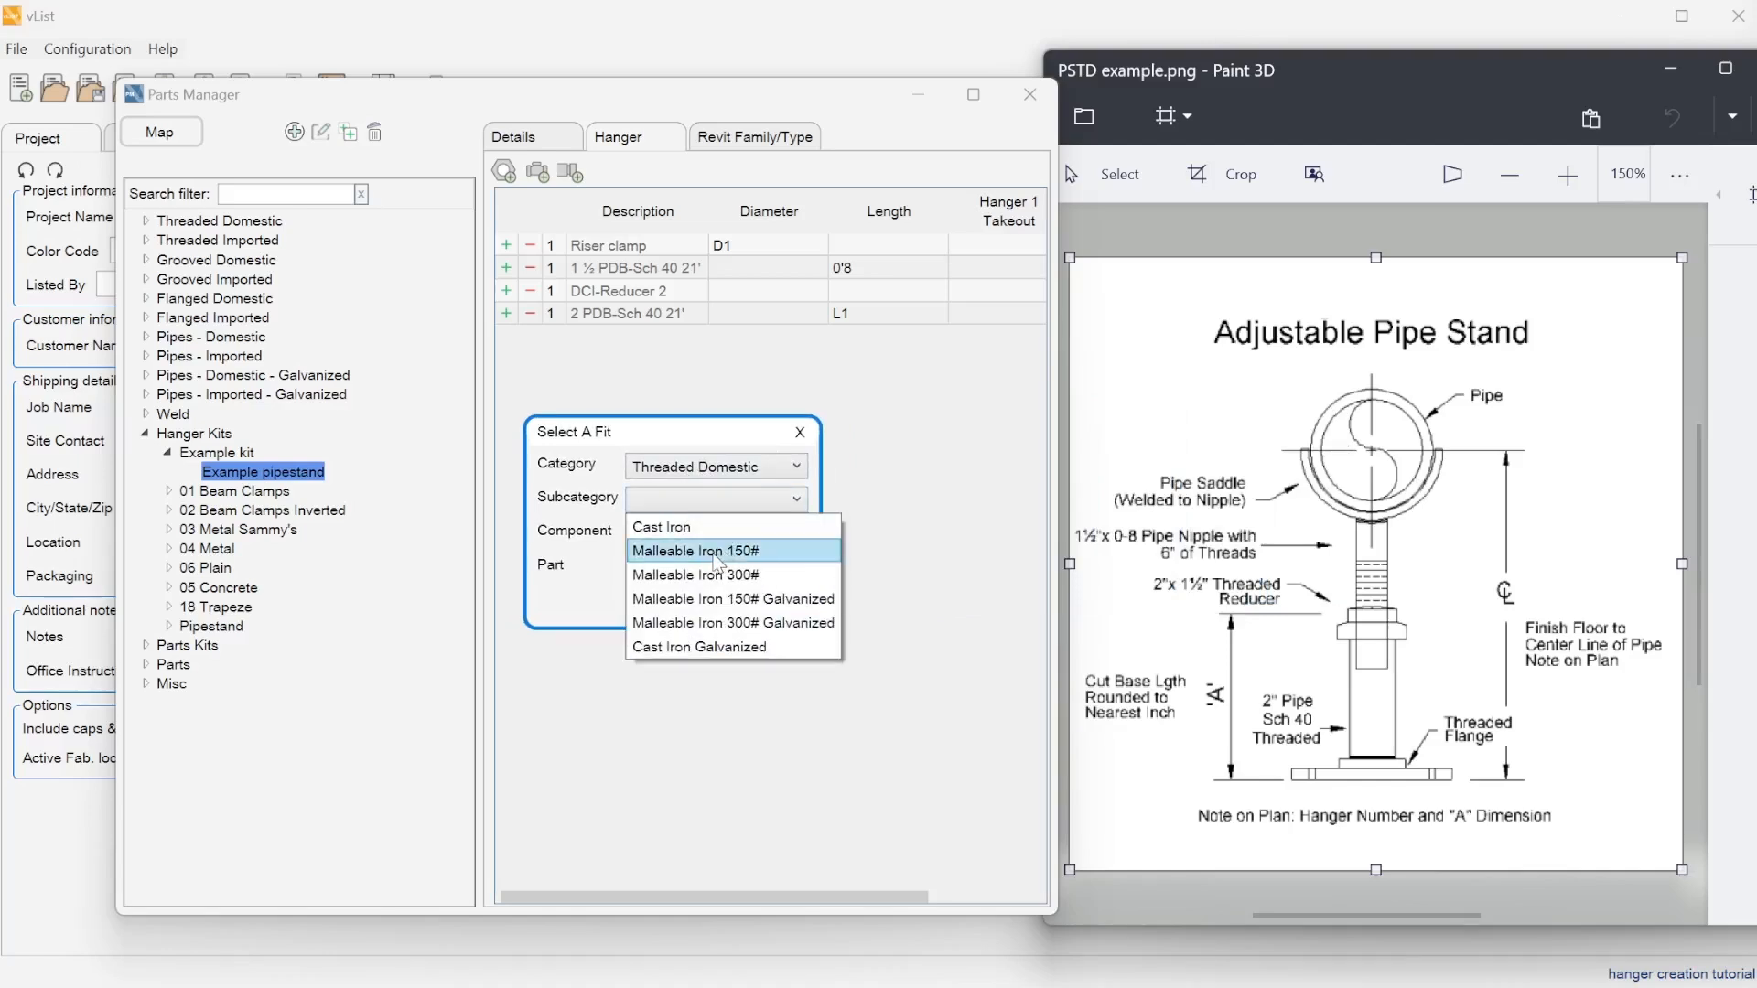
click(665, 550)
click(666, 538)
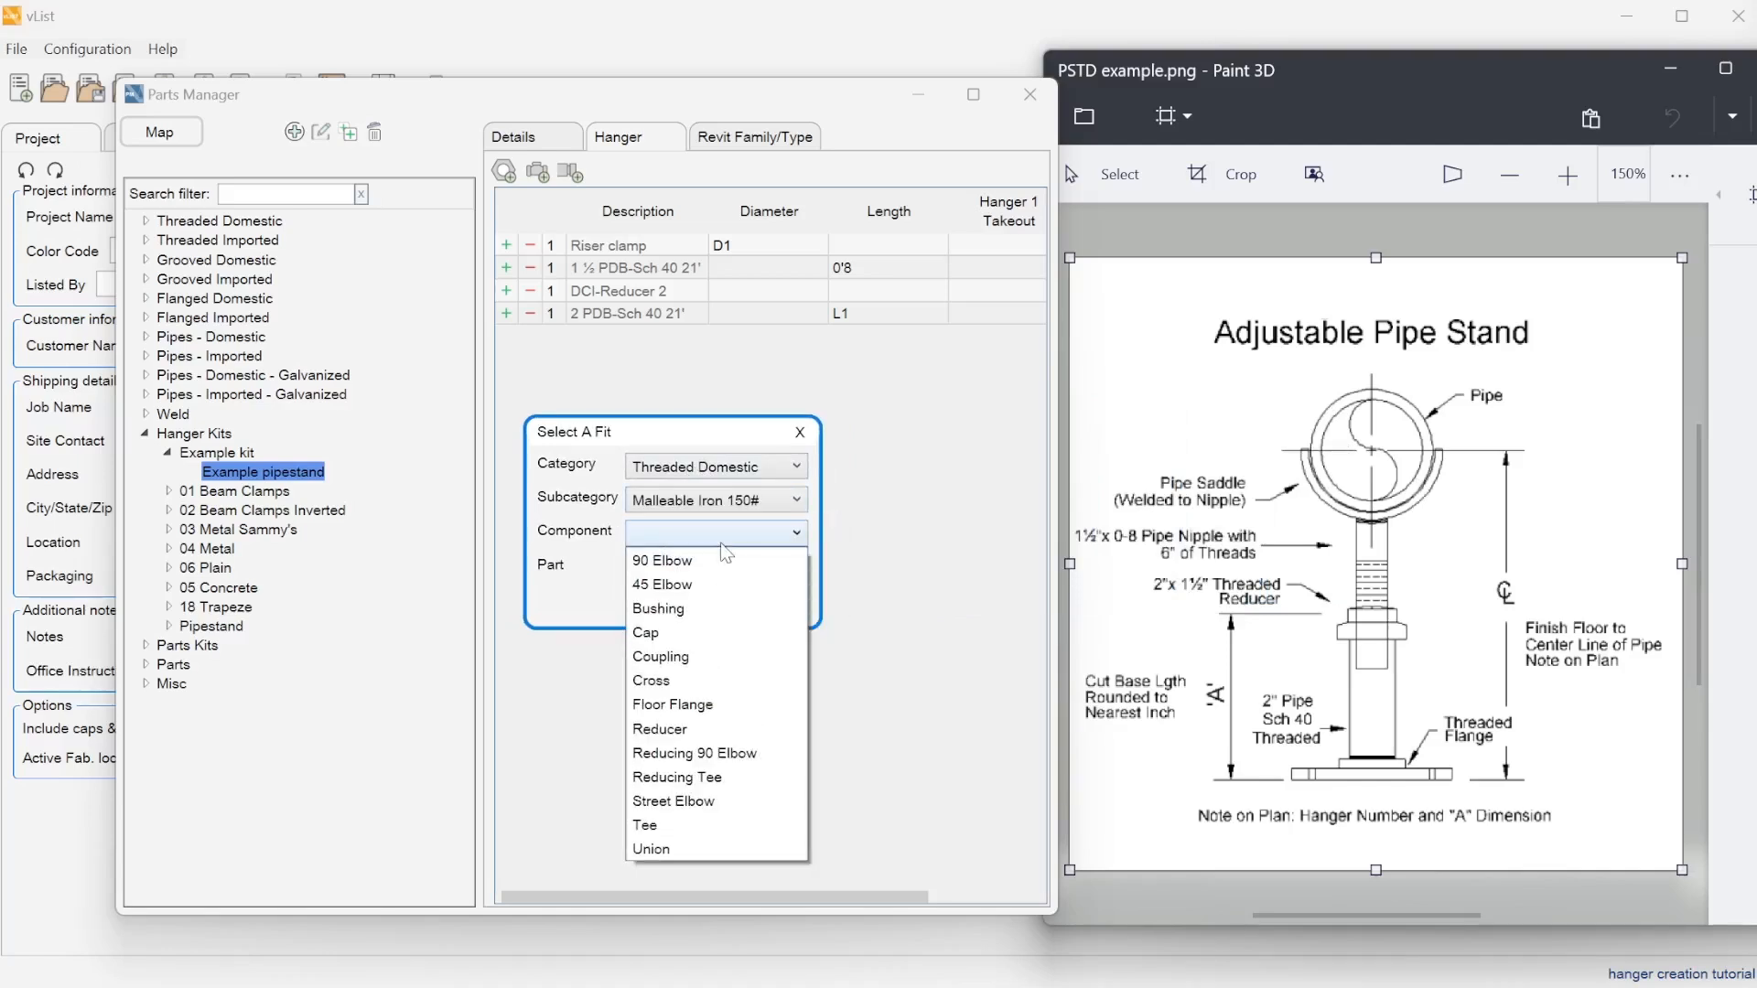
click(709, 704)
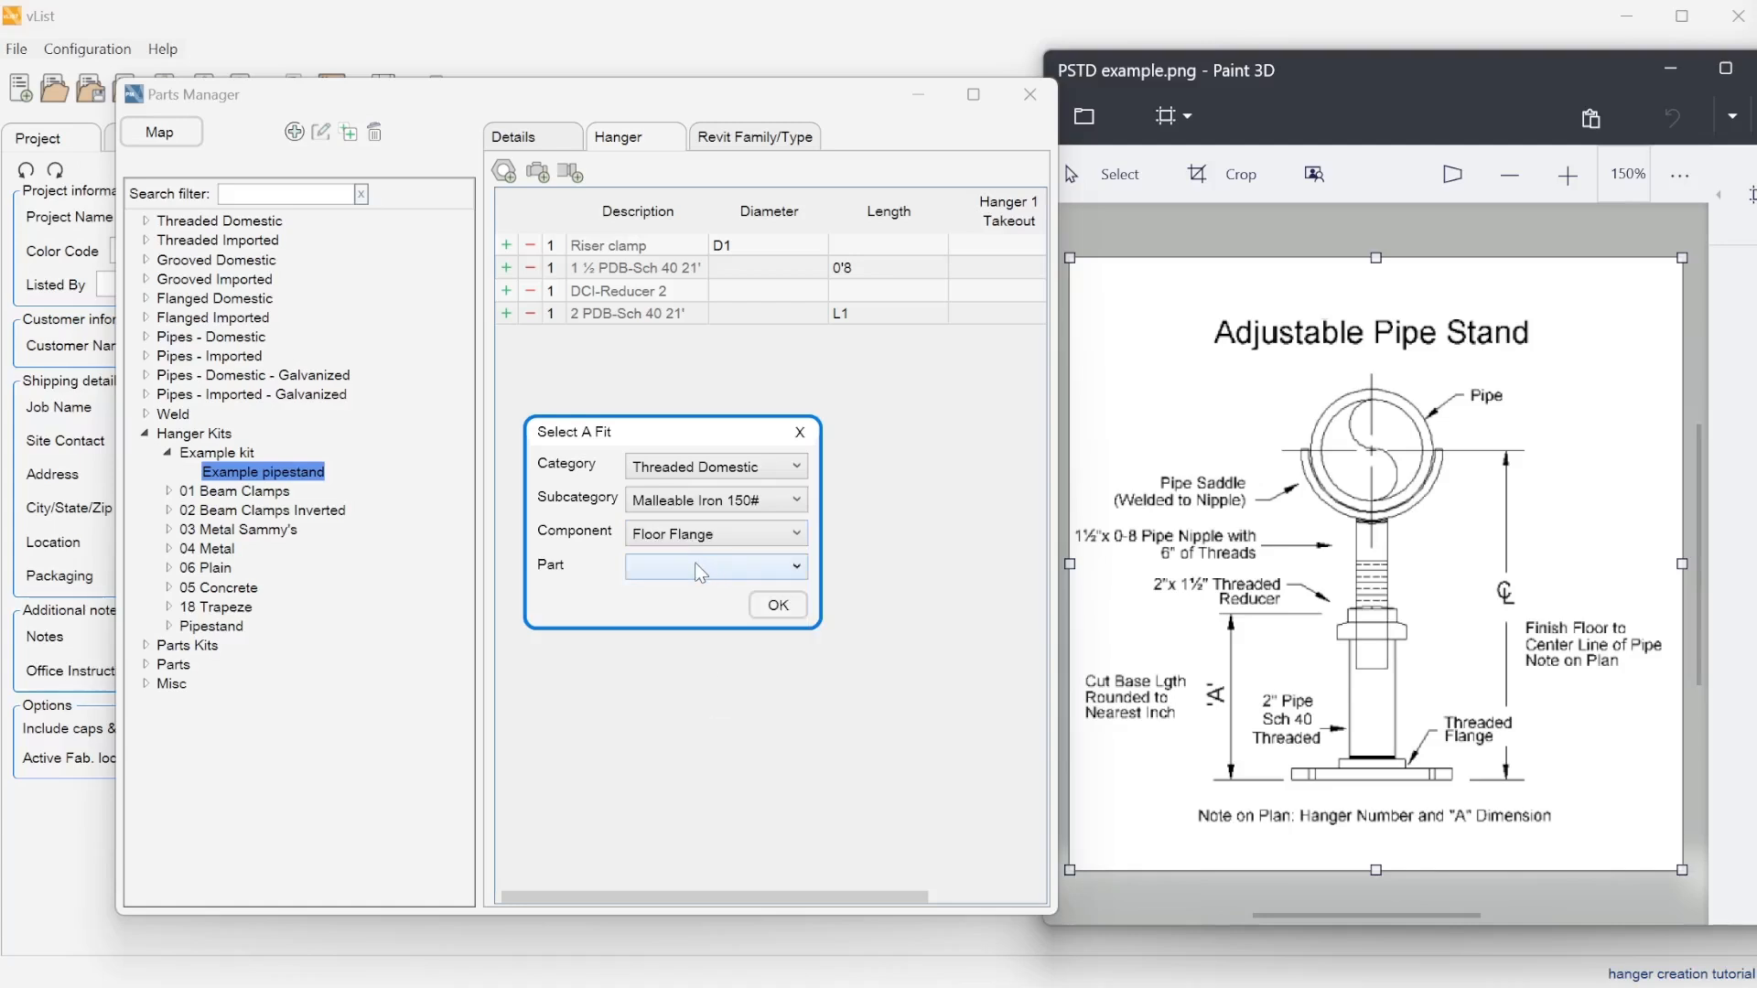
click(695, 562)
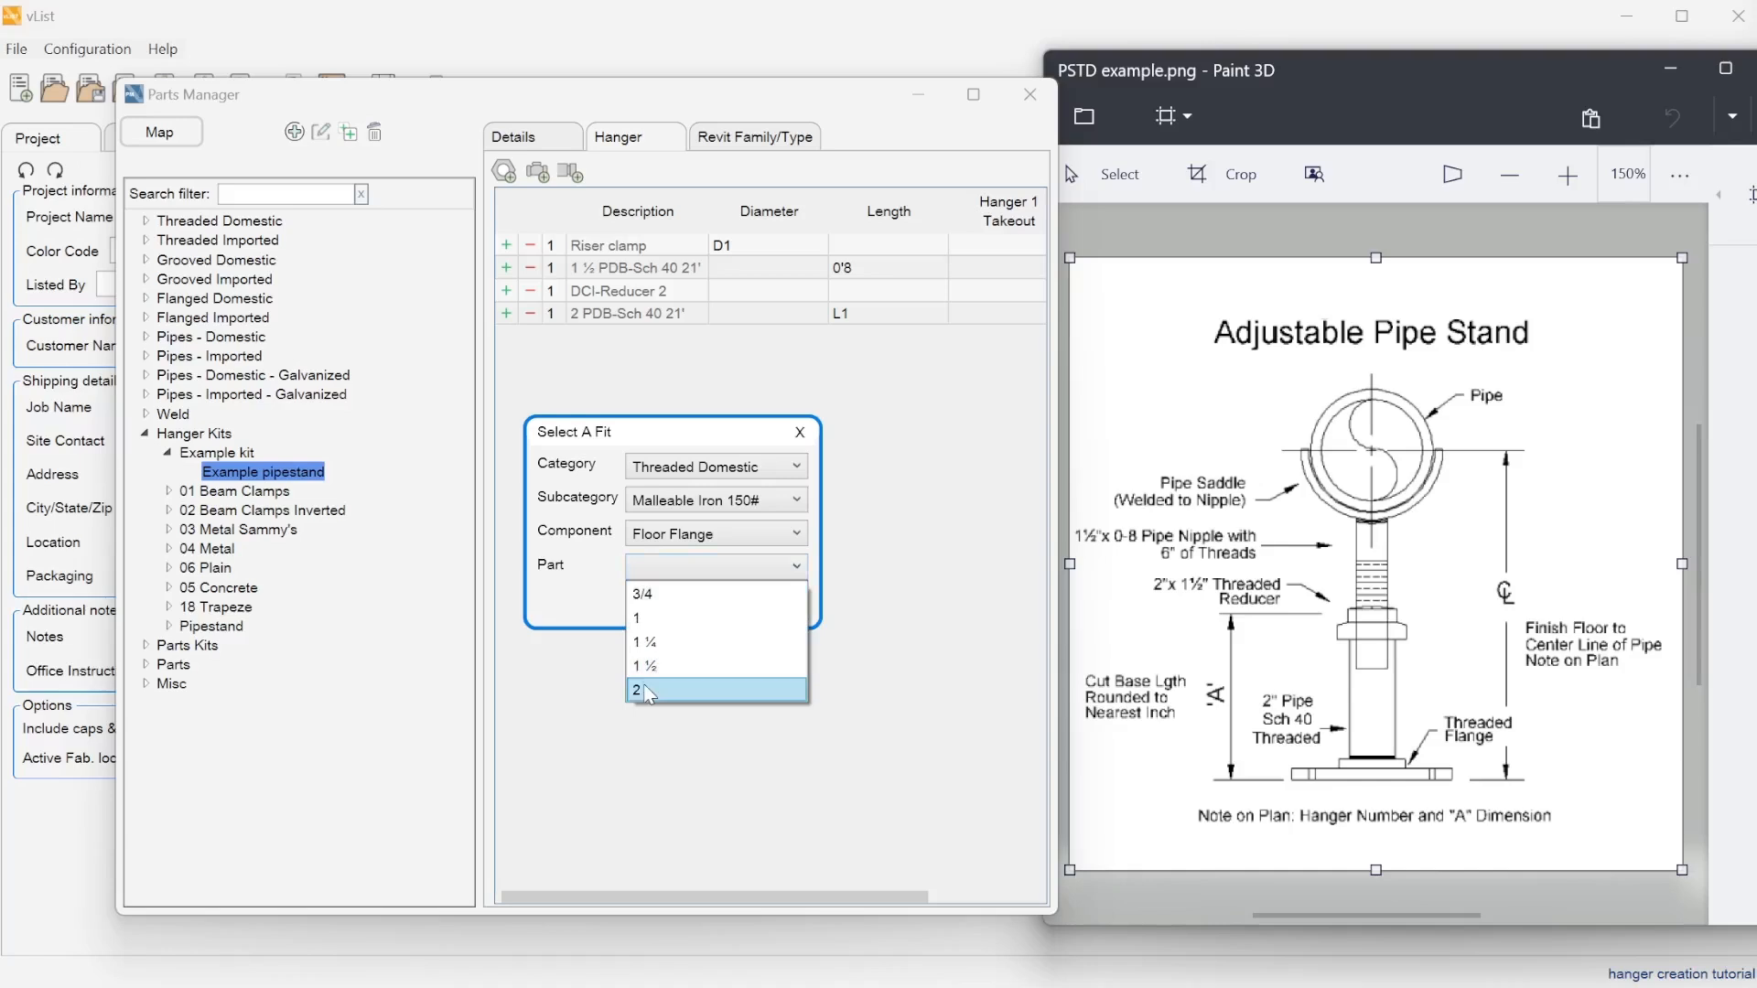
click(645, 687)
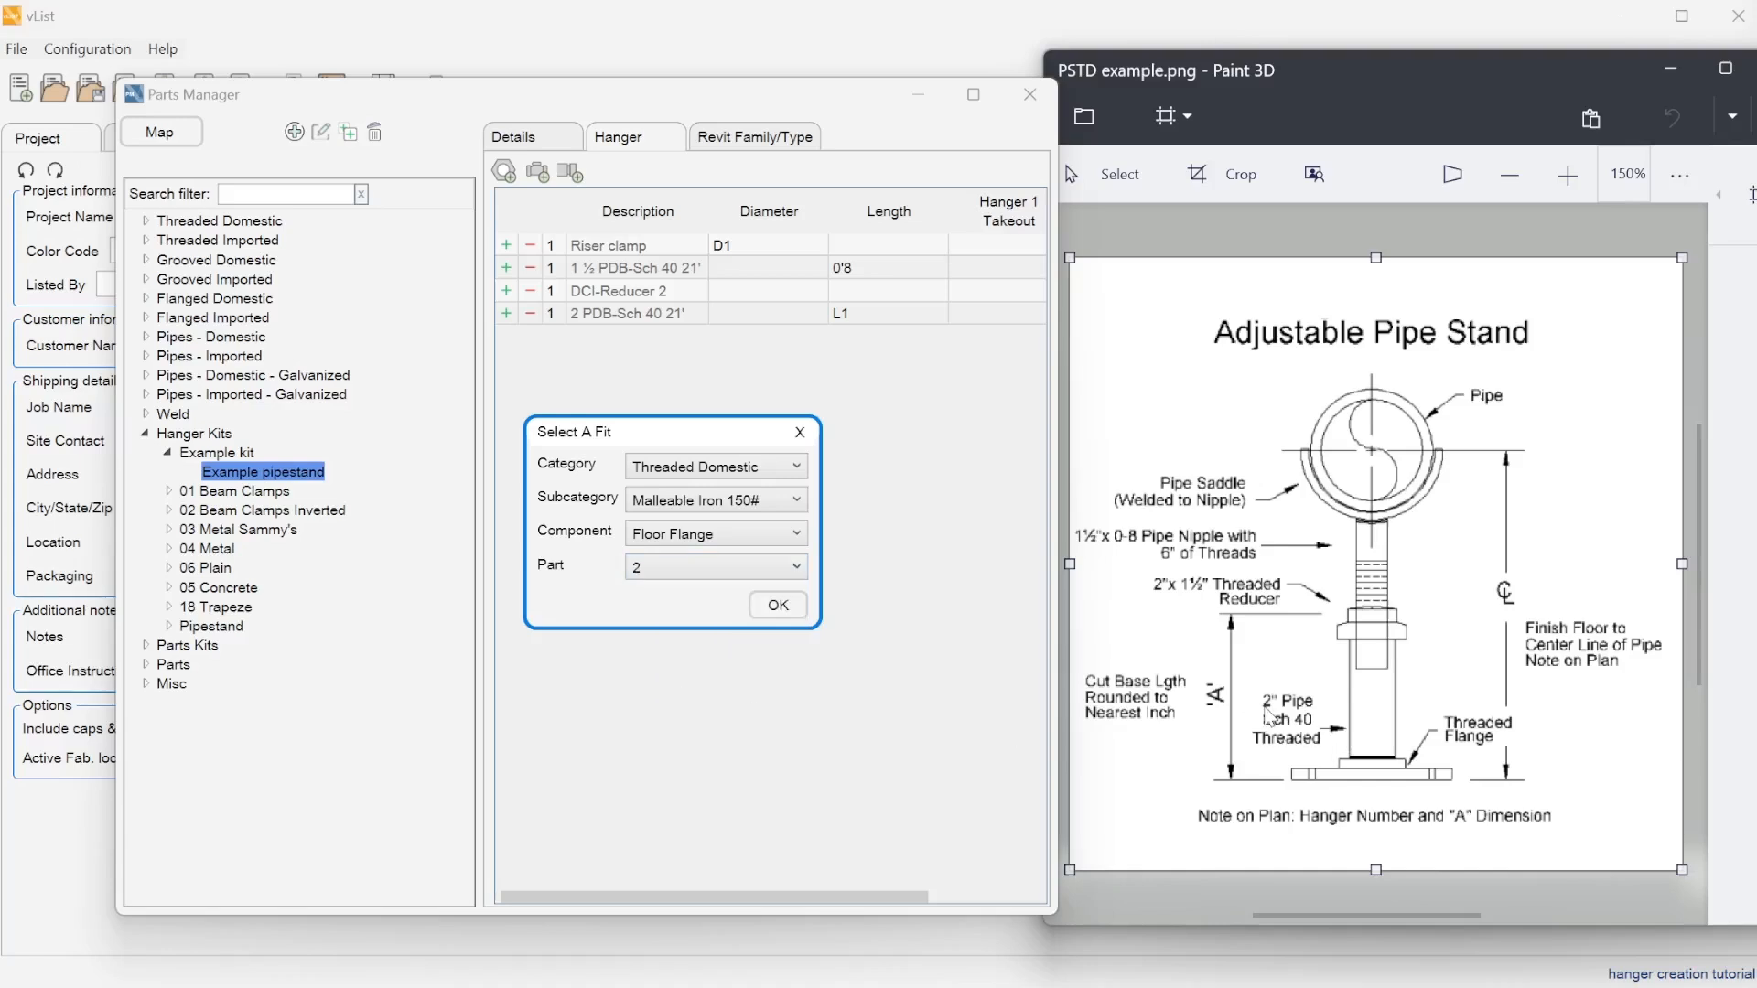
click(777, 606)
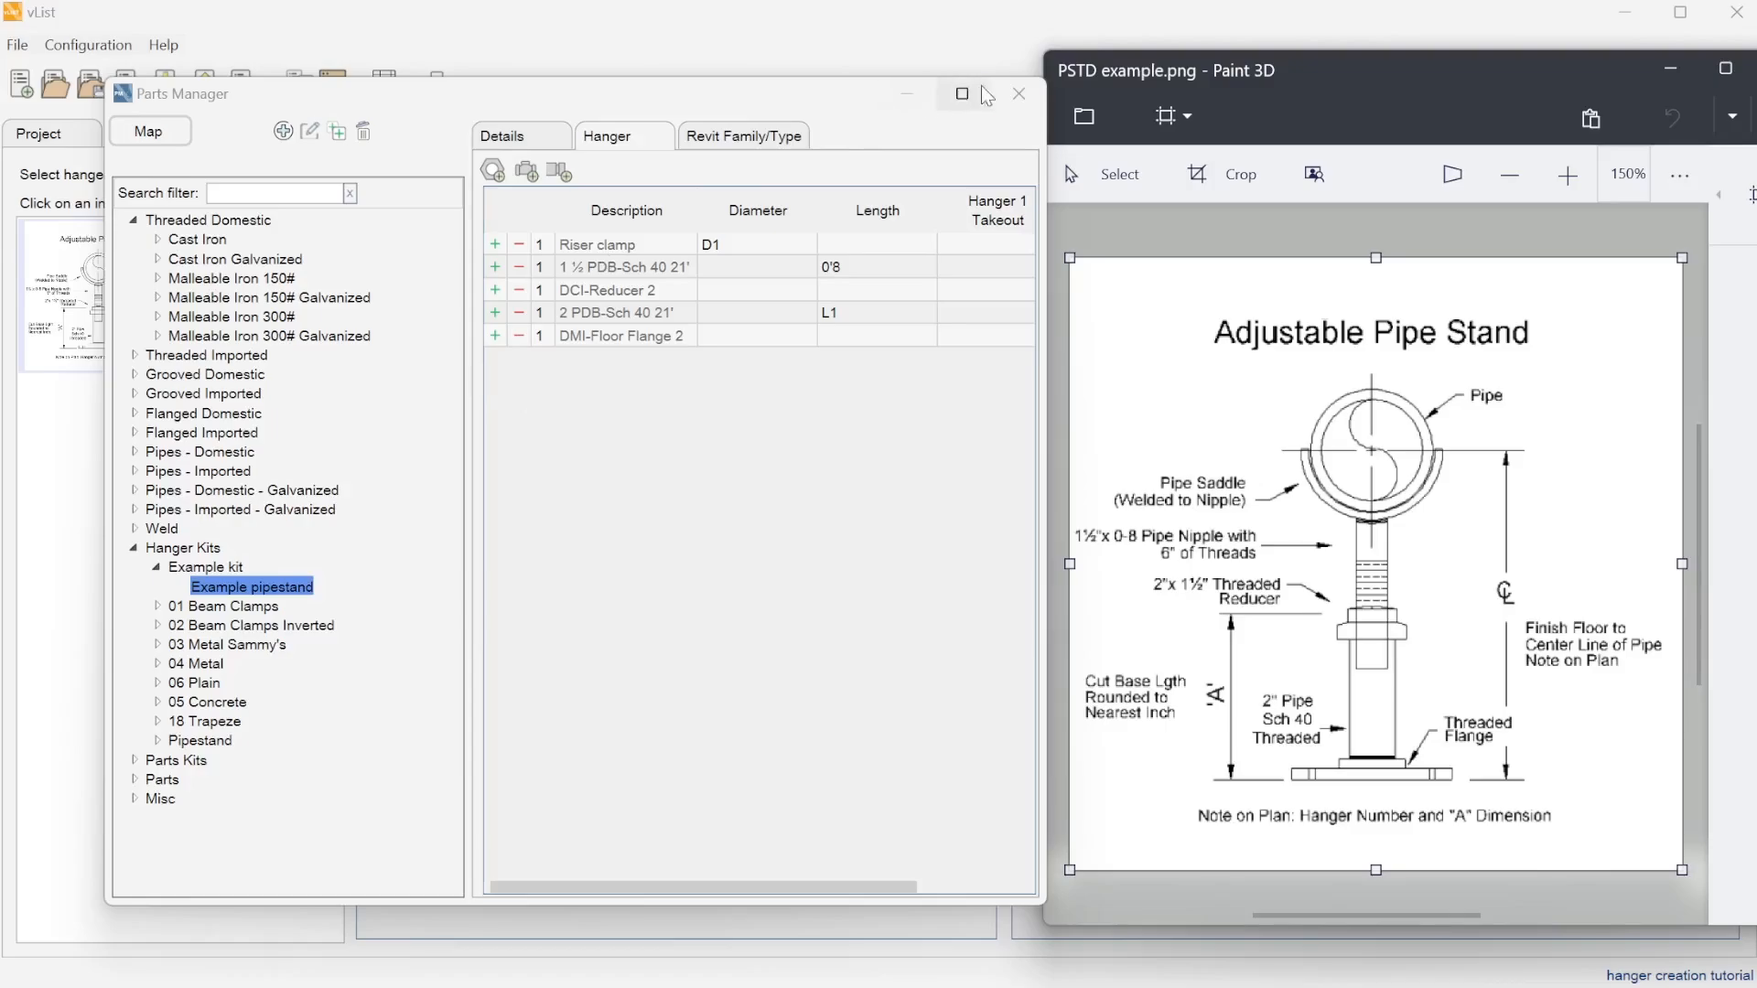
Step: Close the Parts Manager and restart vList with the recent project hanger creation tutorial.vlist open
click(1018, 93)
click(1736, 12)
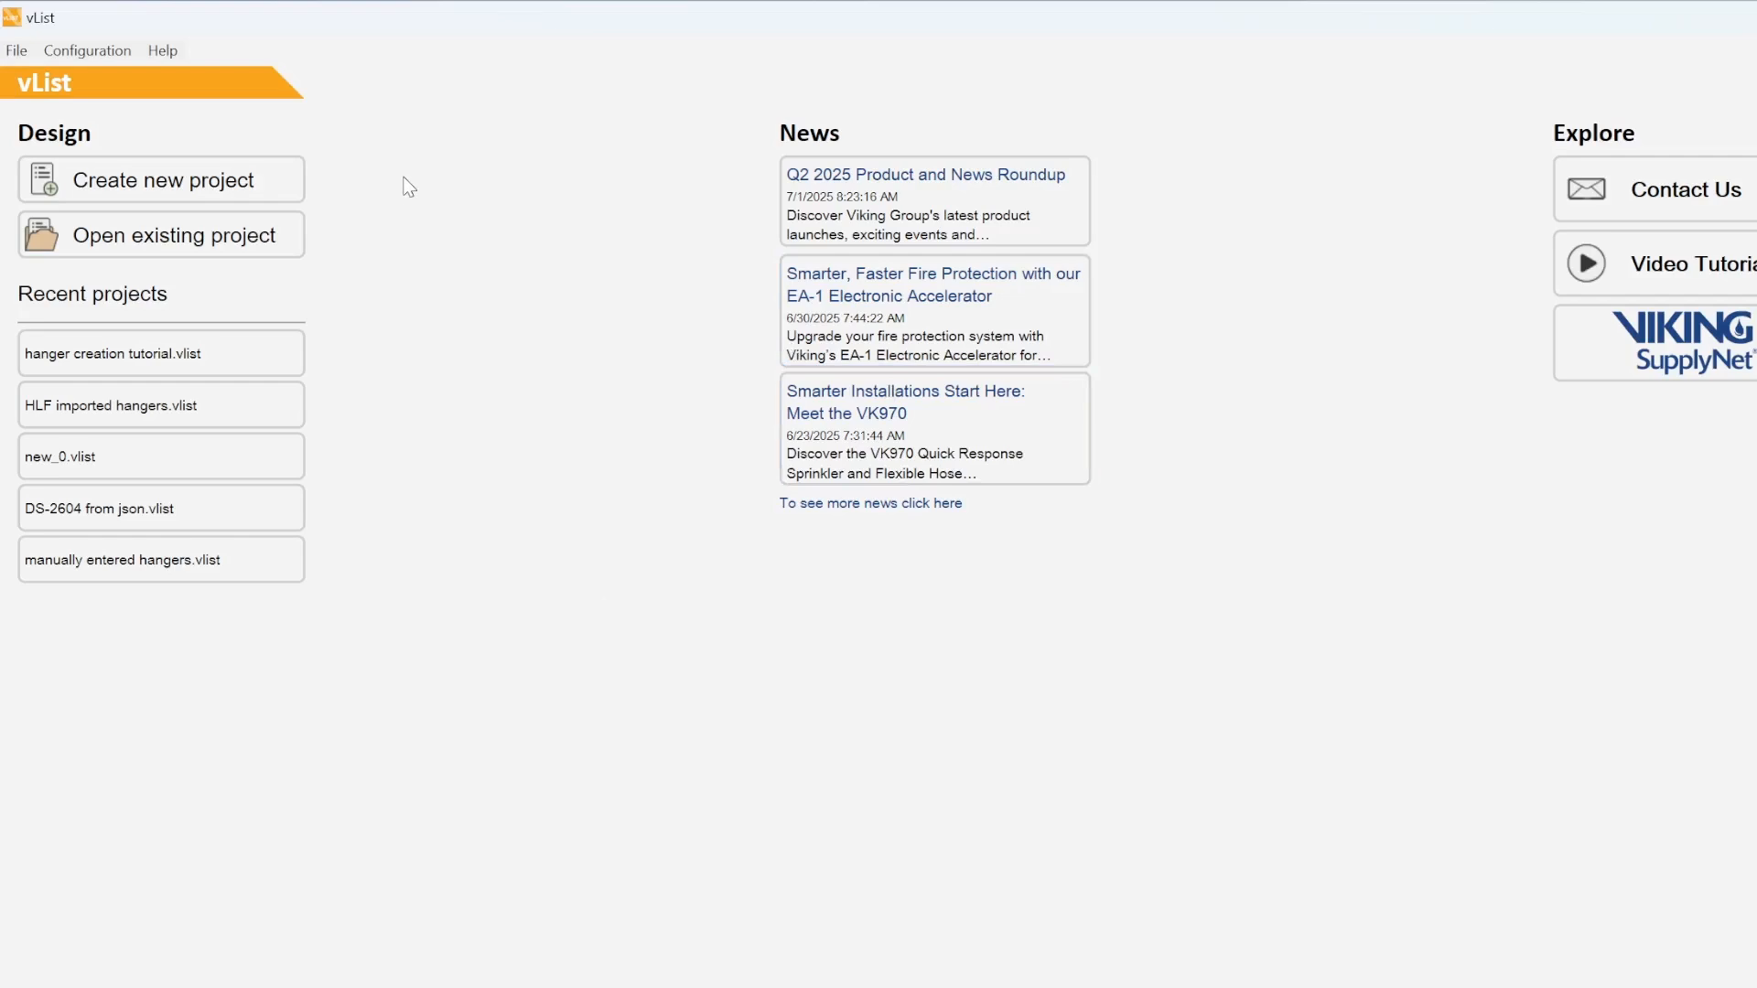
click(291, 376)
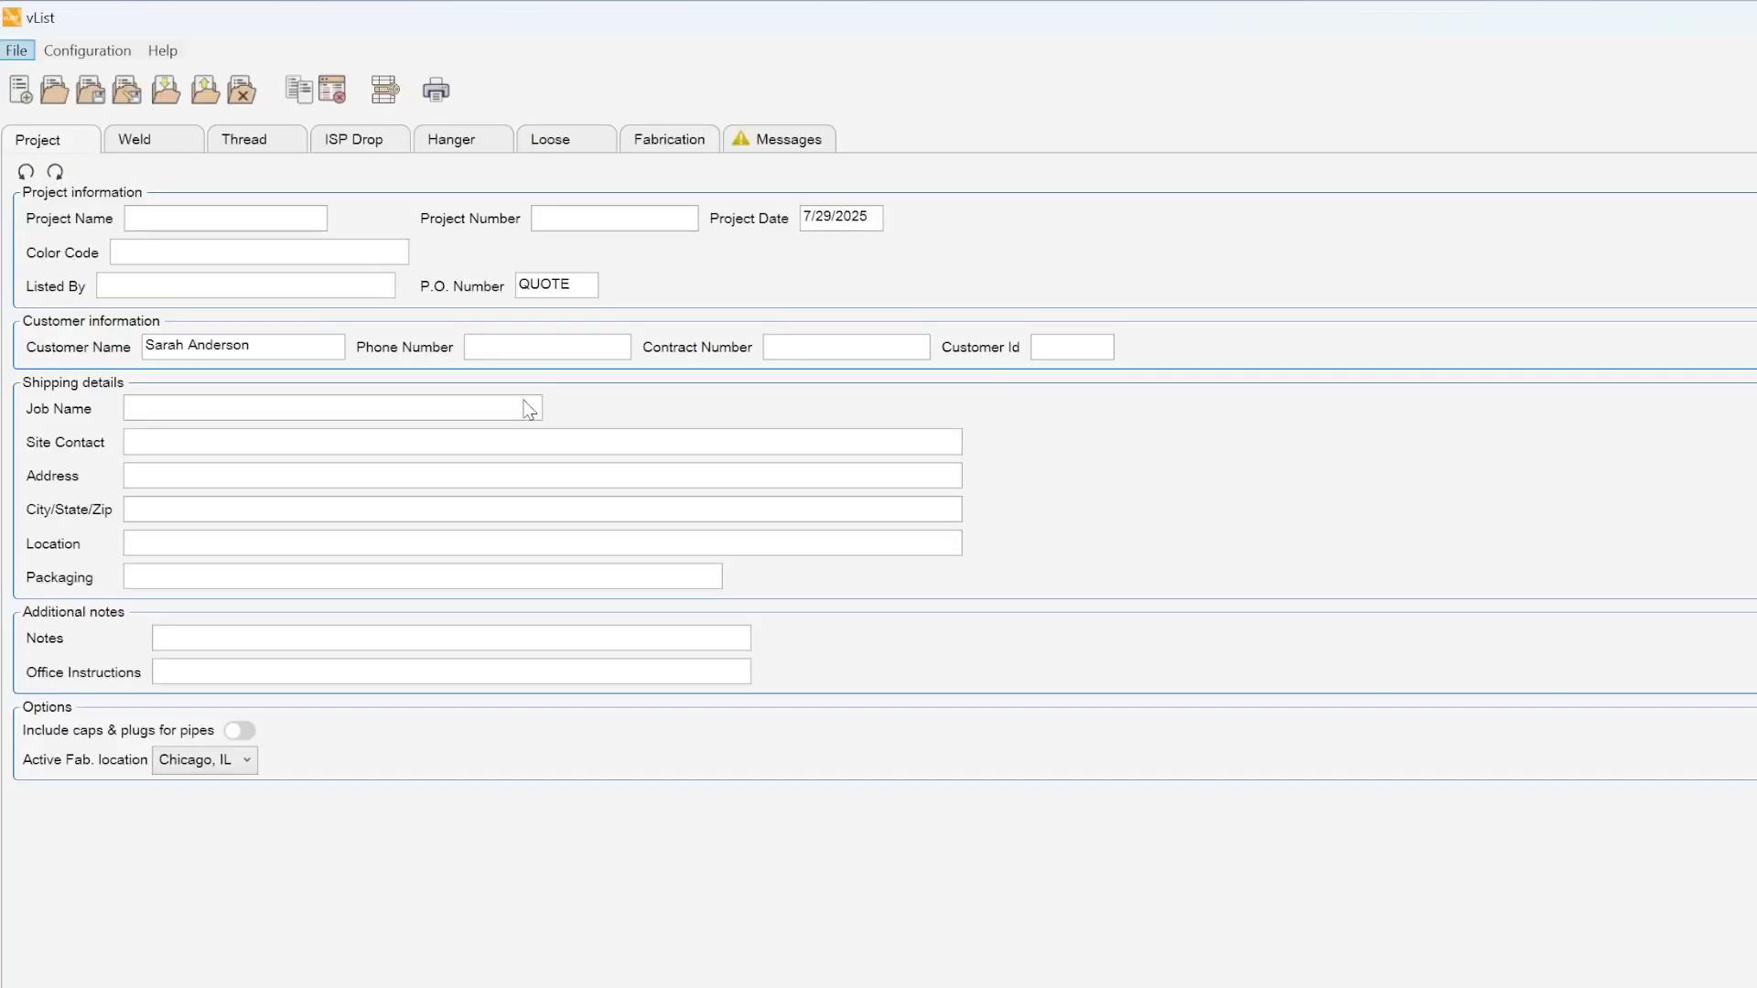
Step: Add the adjustable pipe stand from the Example kit to the project's hanger list
click(471, 140)
click(156, 182)
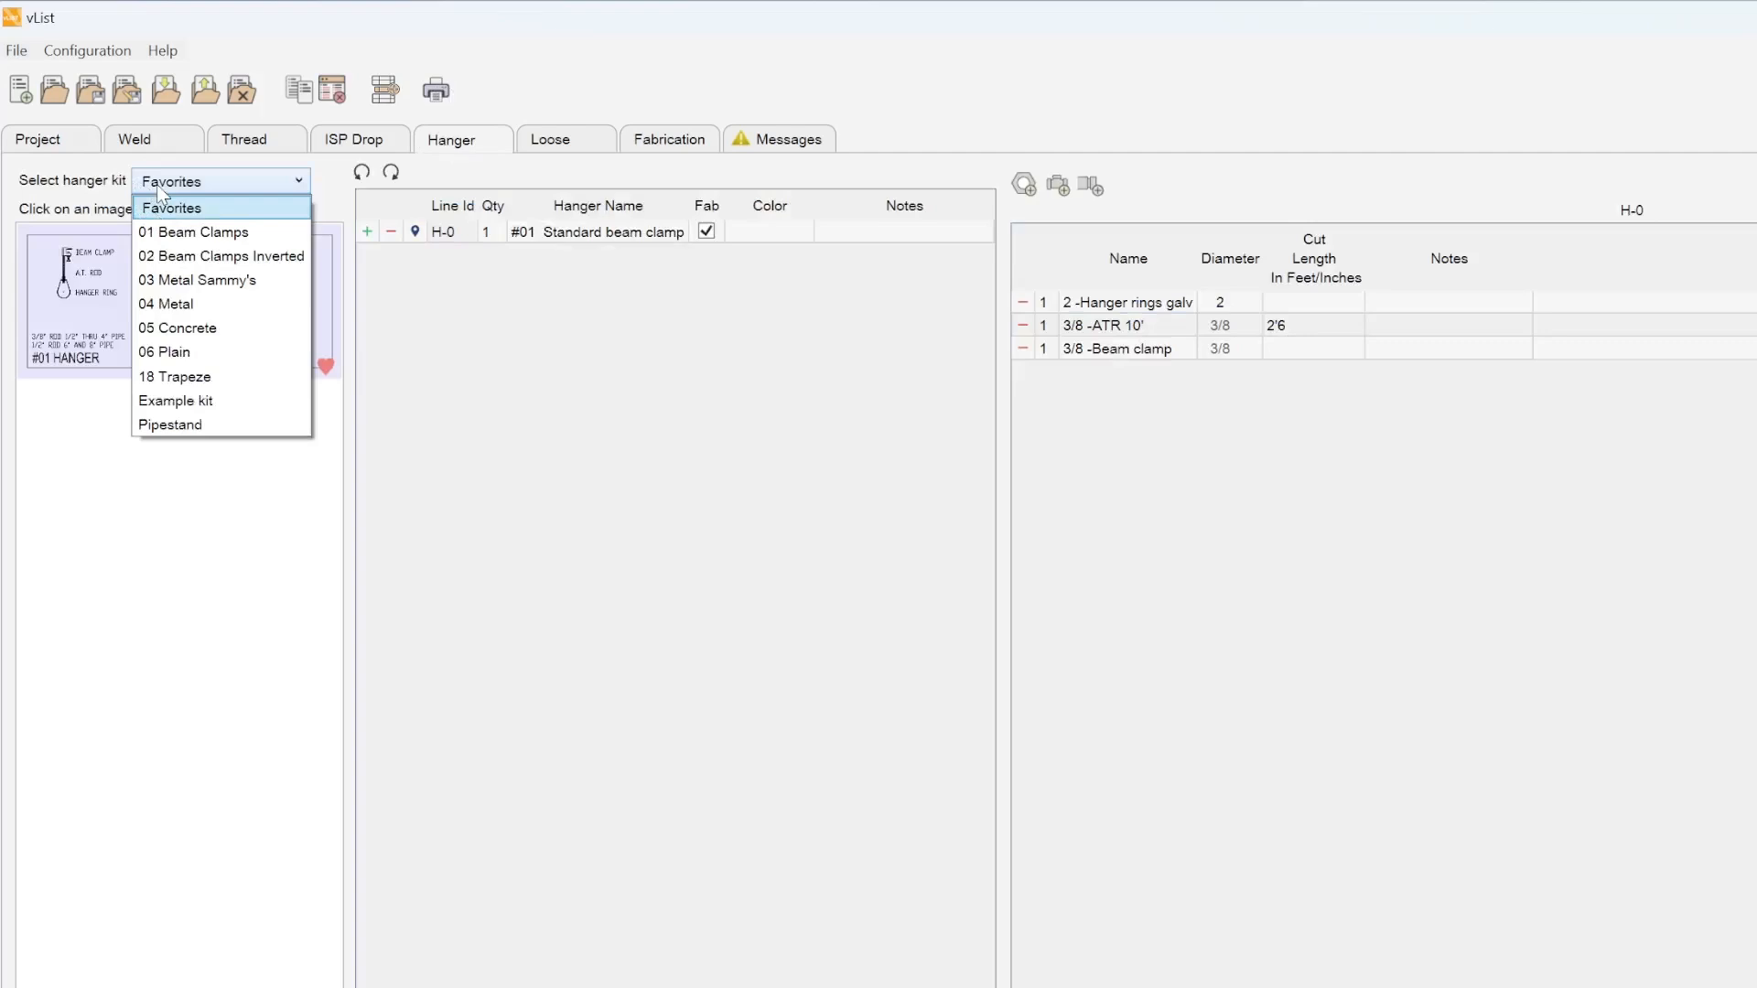
click(208, 408)
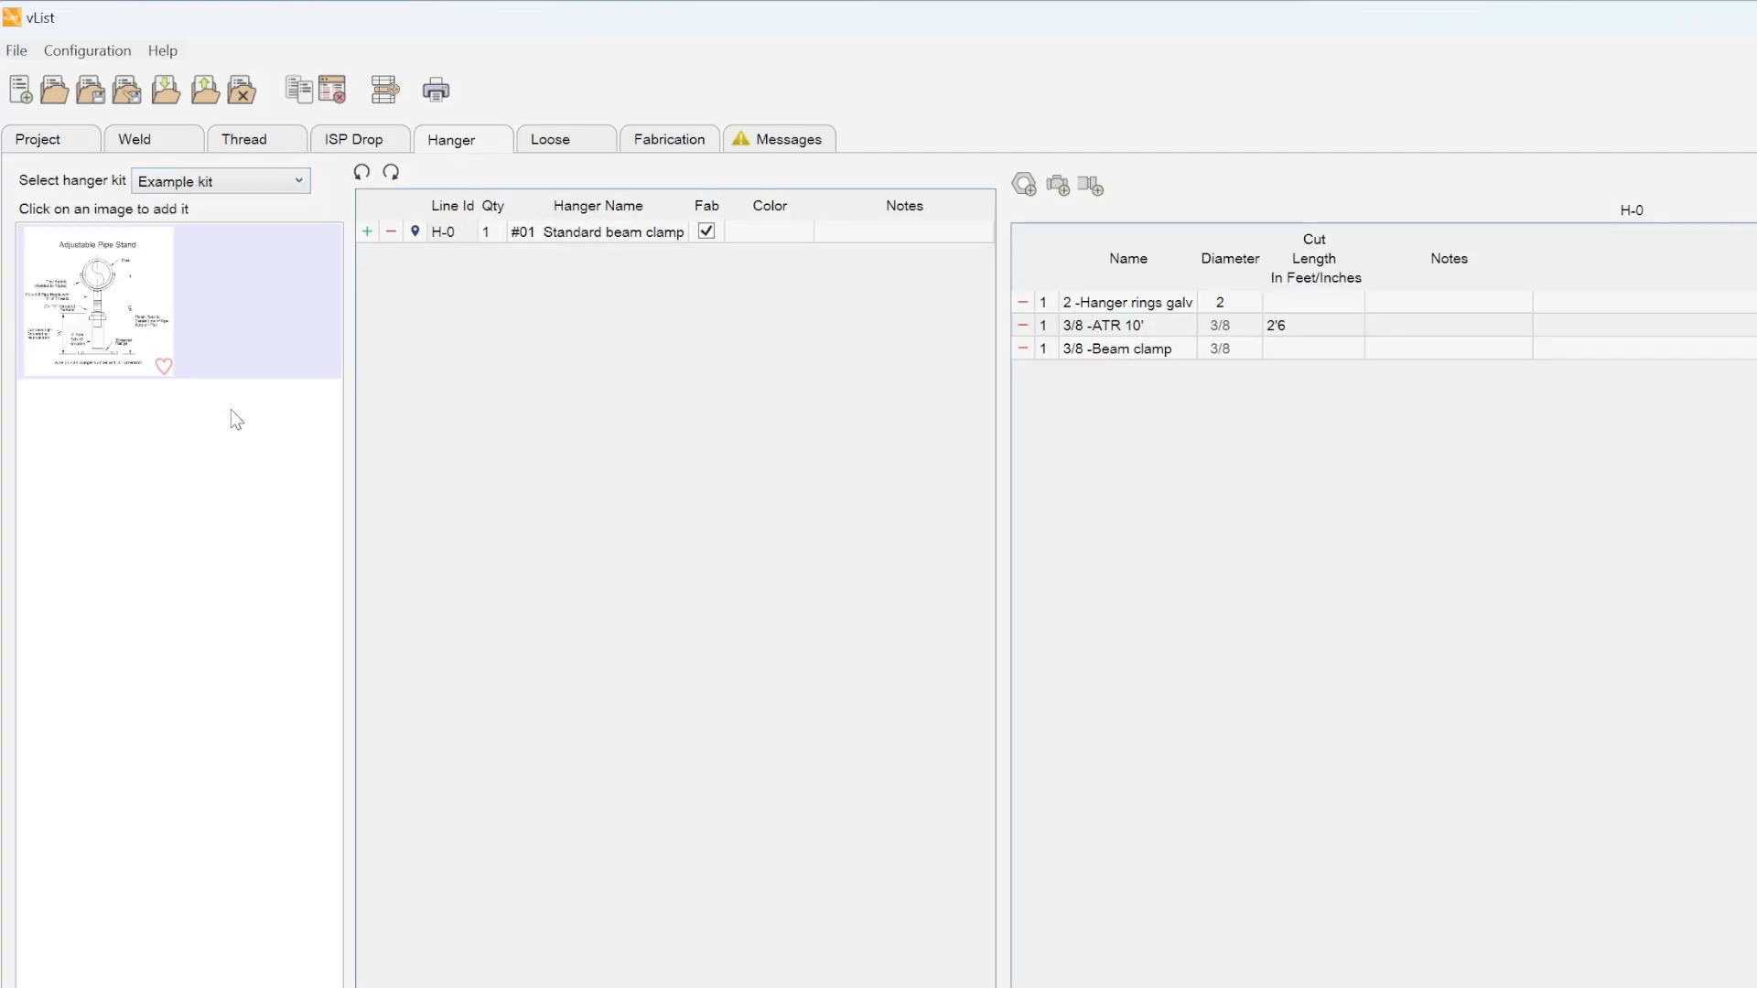
drag(69, 311, 996, 578)
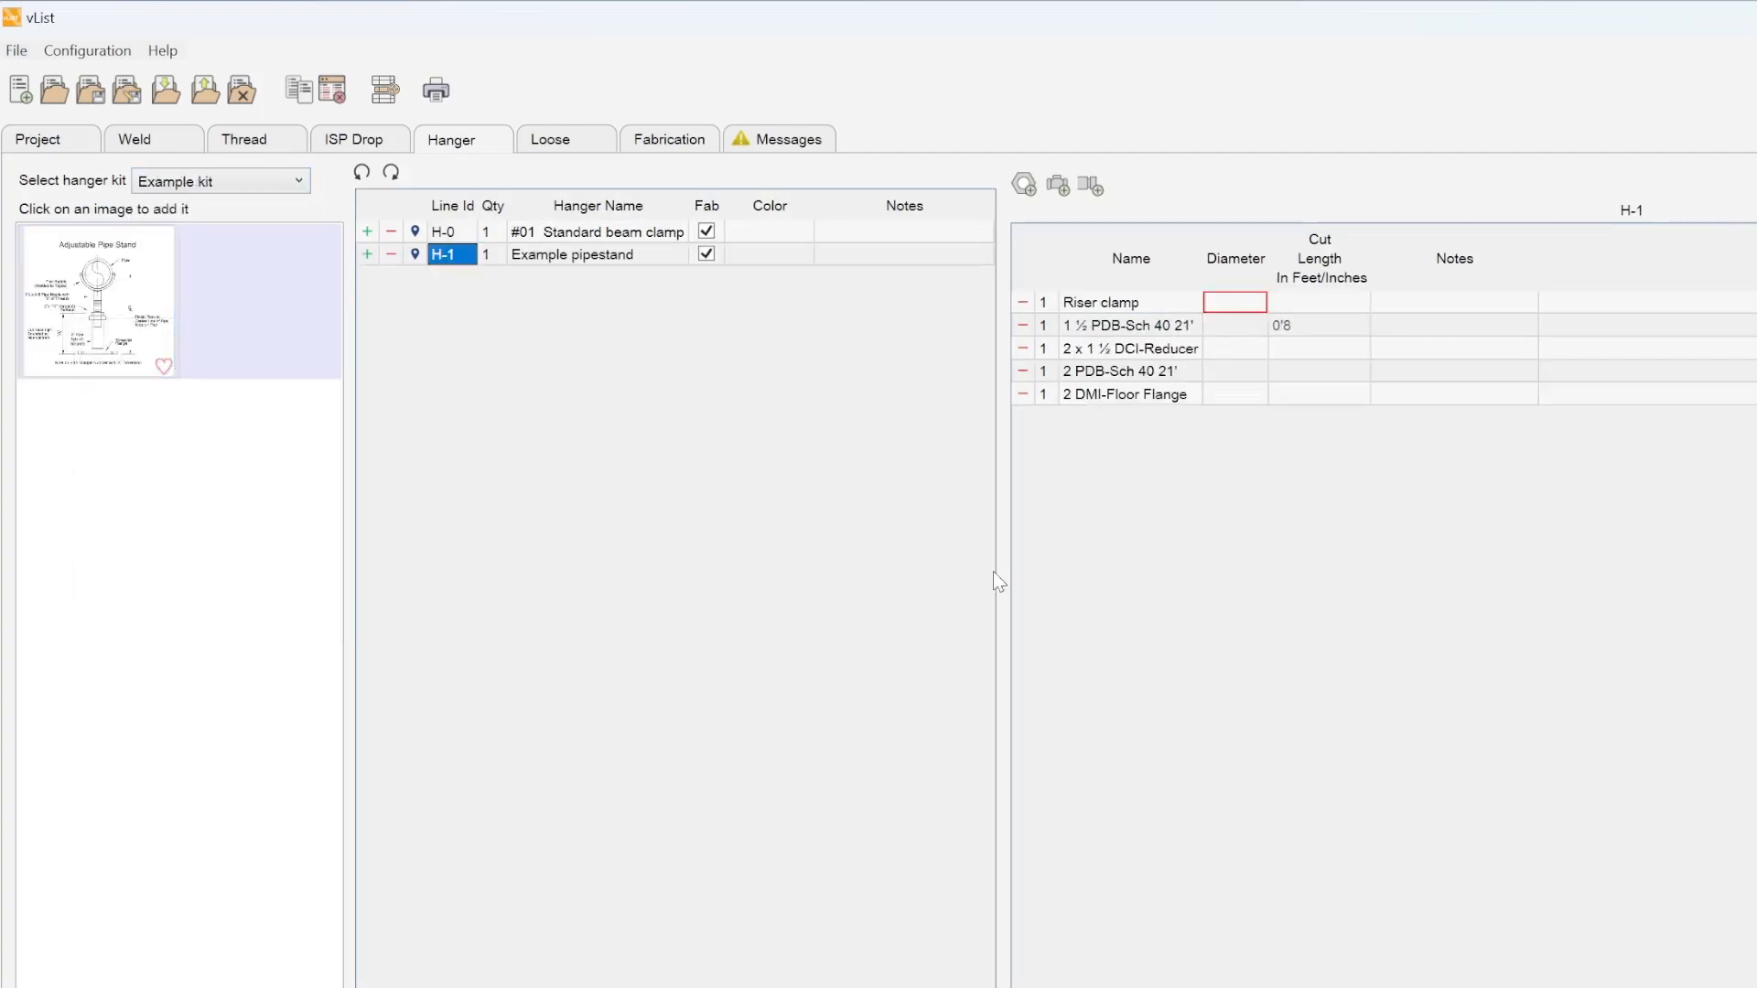
Step: Set the riser clamp's diameter to 4 in the Example pipestand hanger
click(1247, 306)
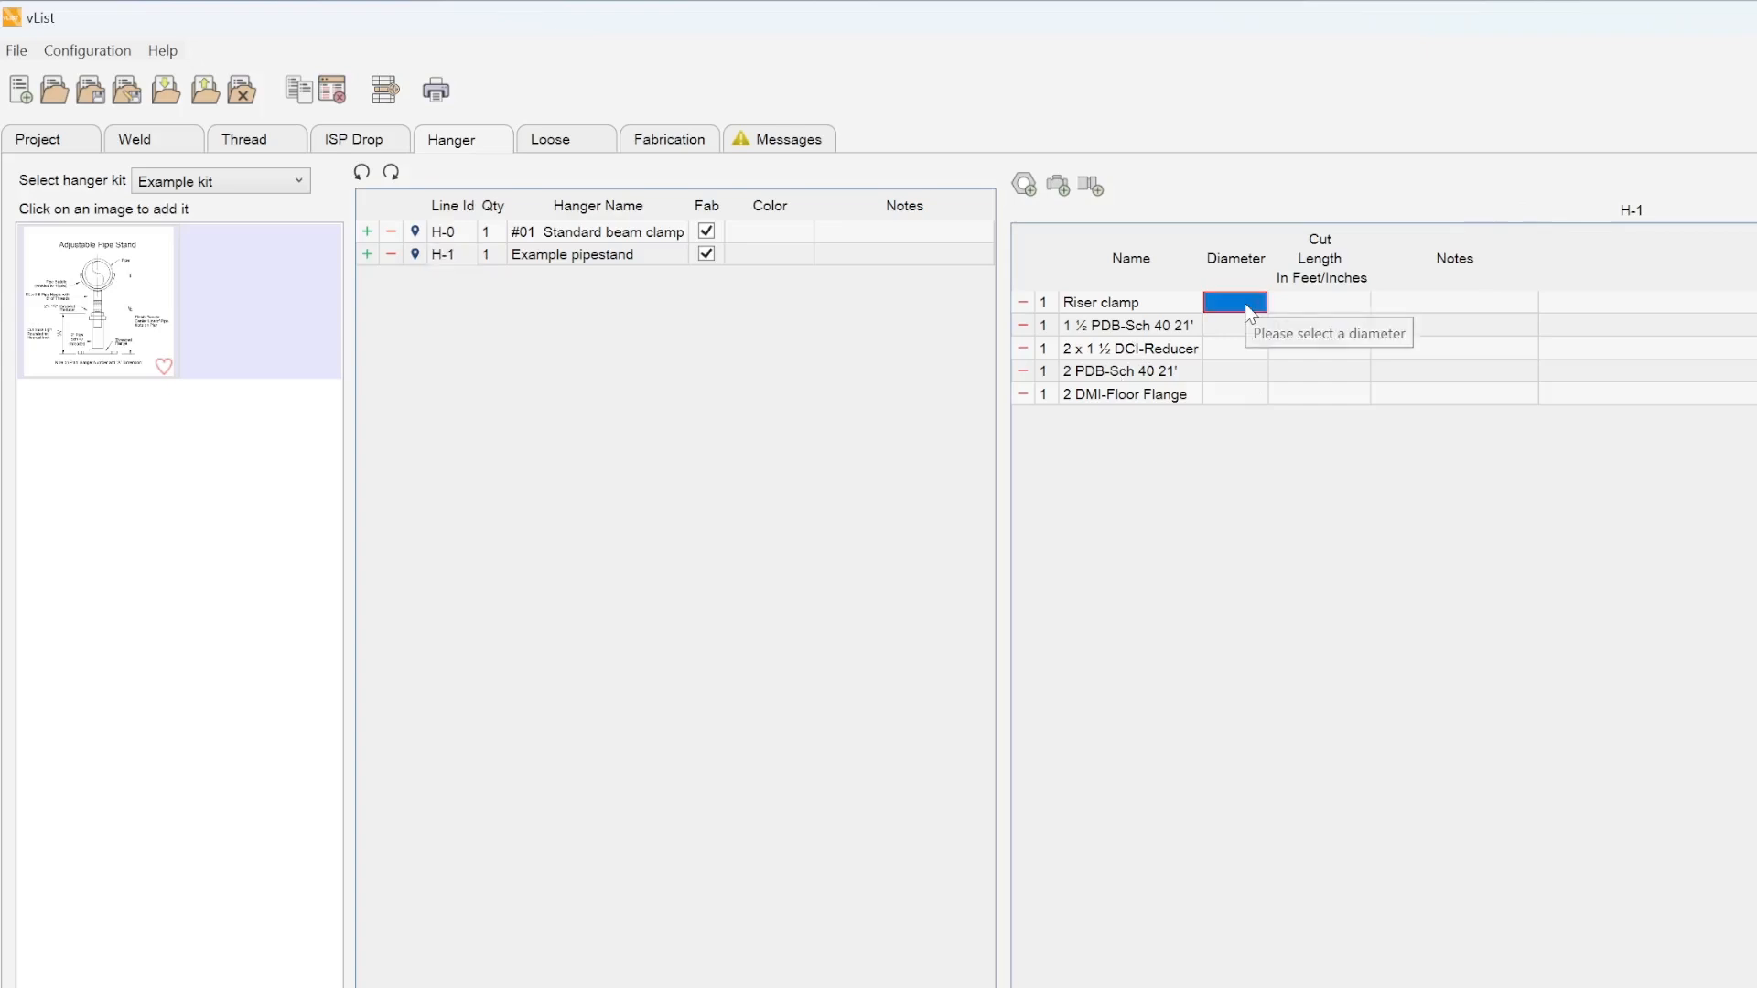
click(1247, 307)
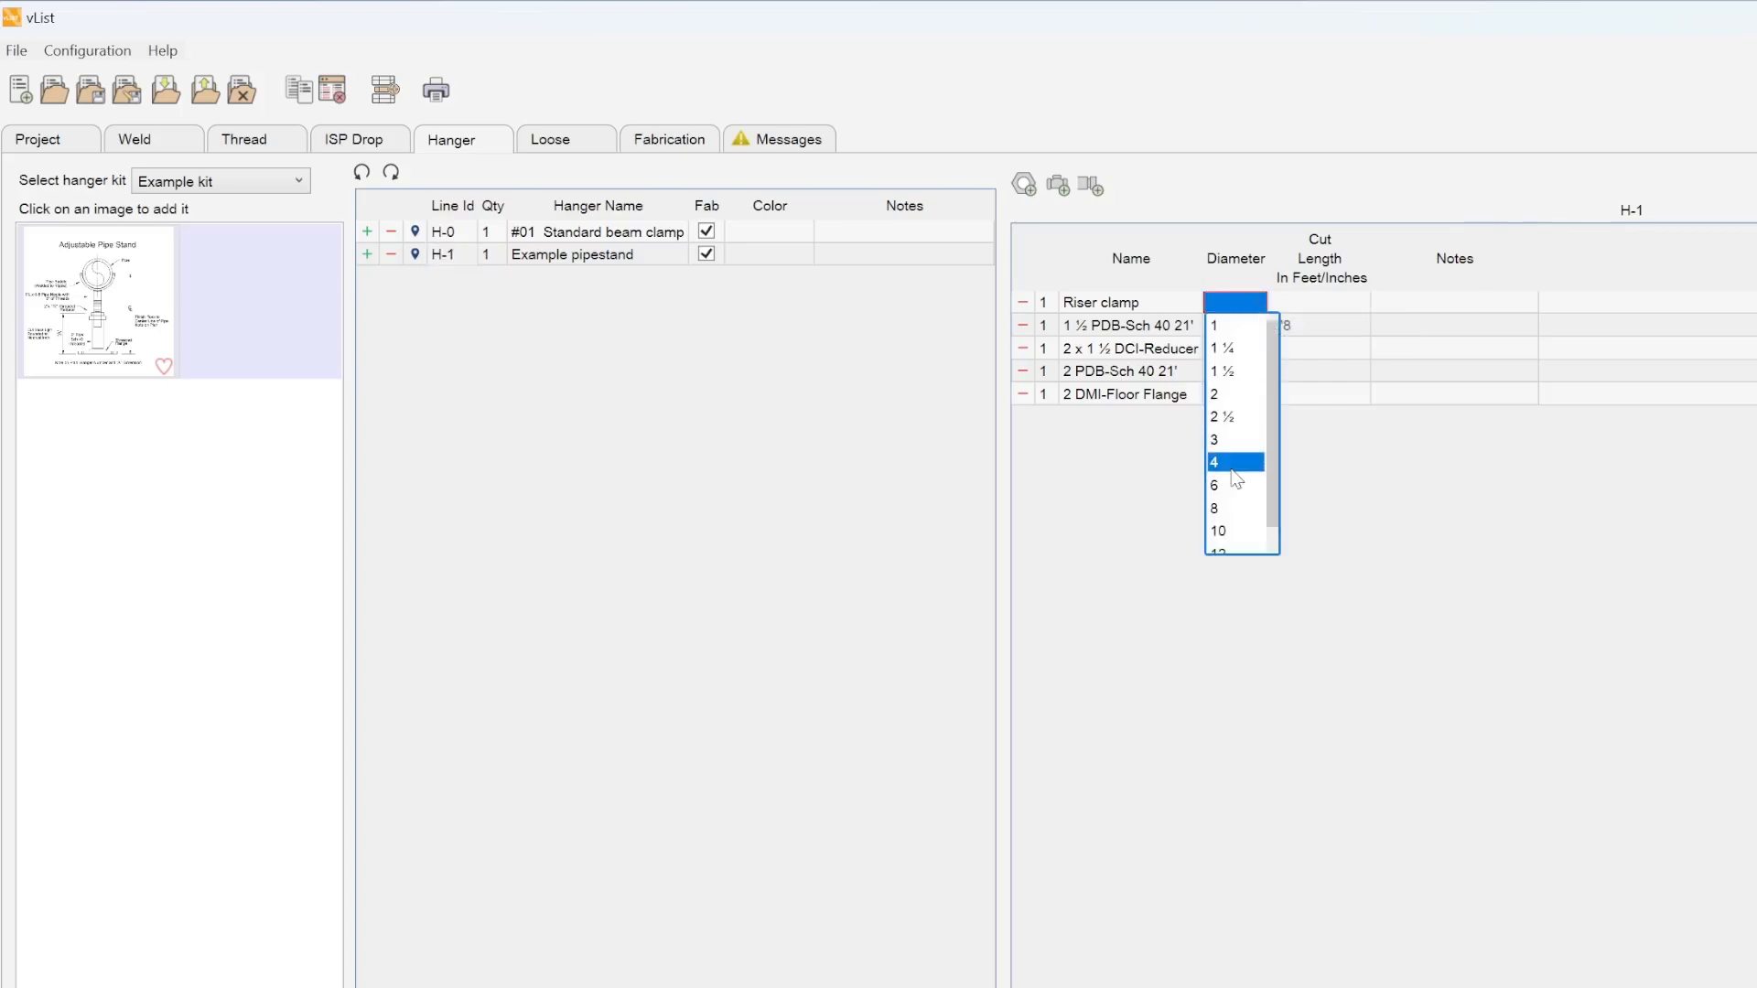
click(1232, 467)
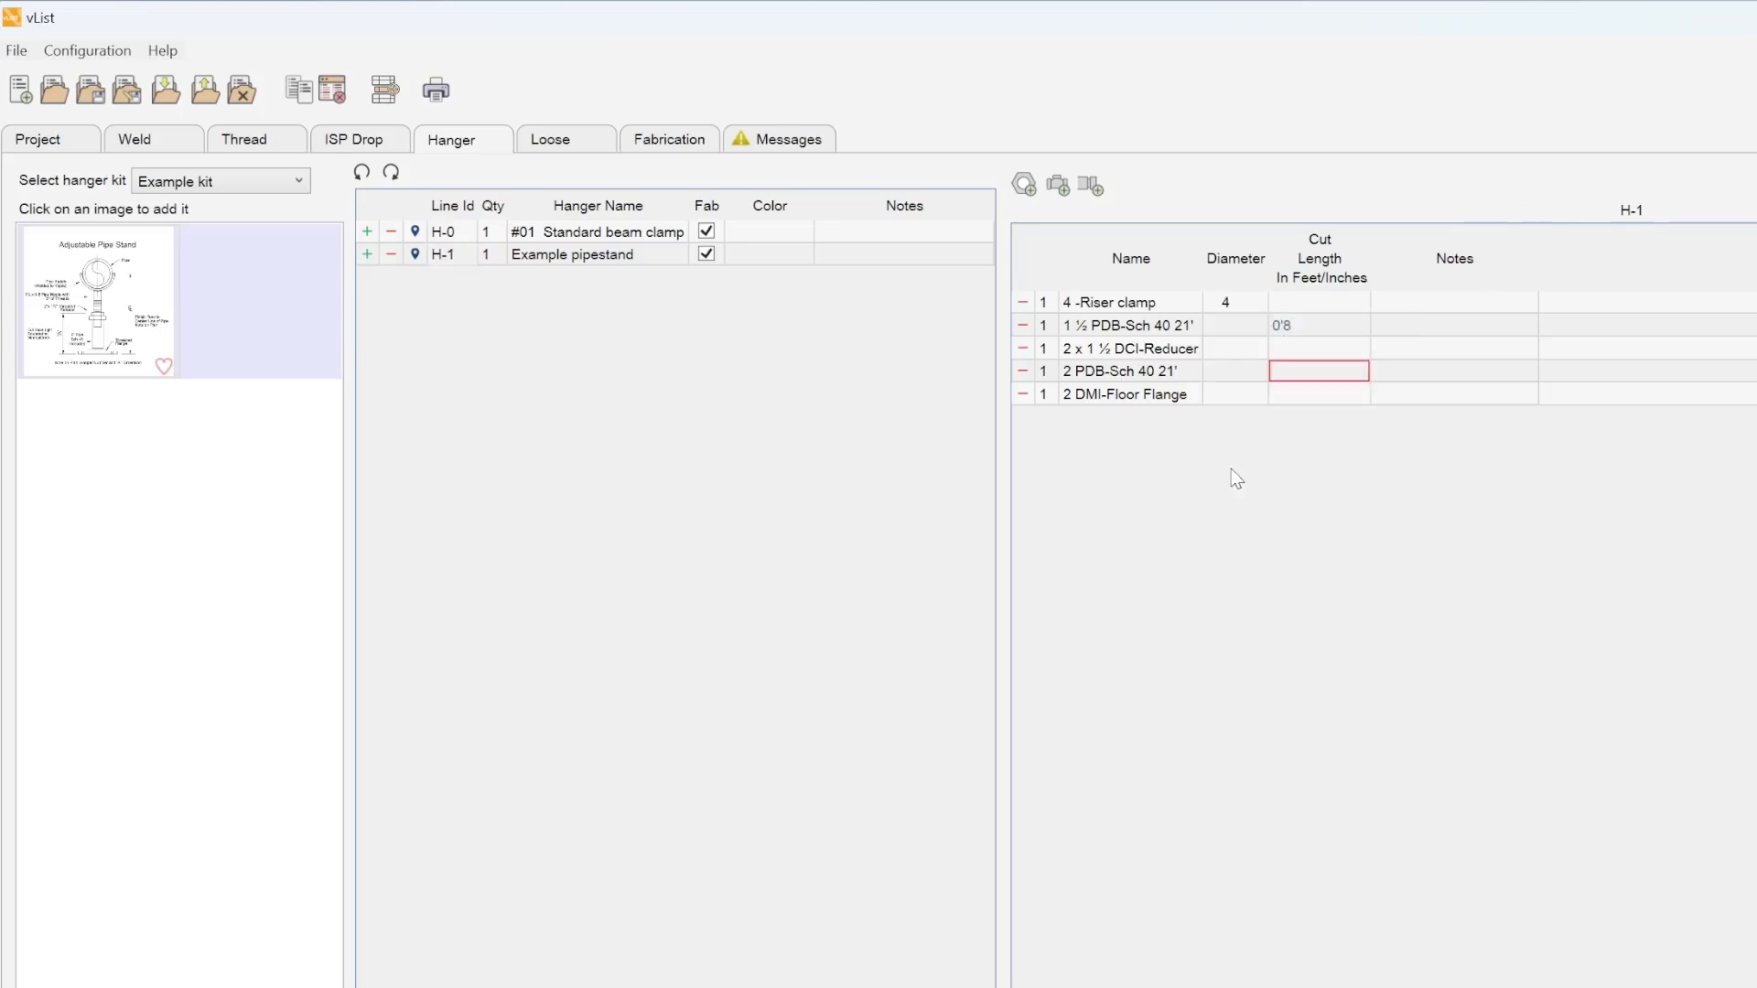